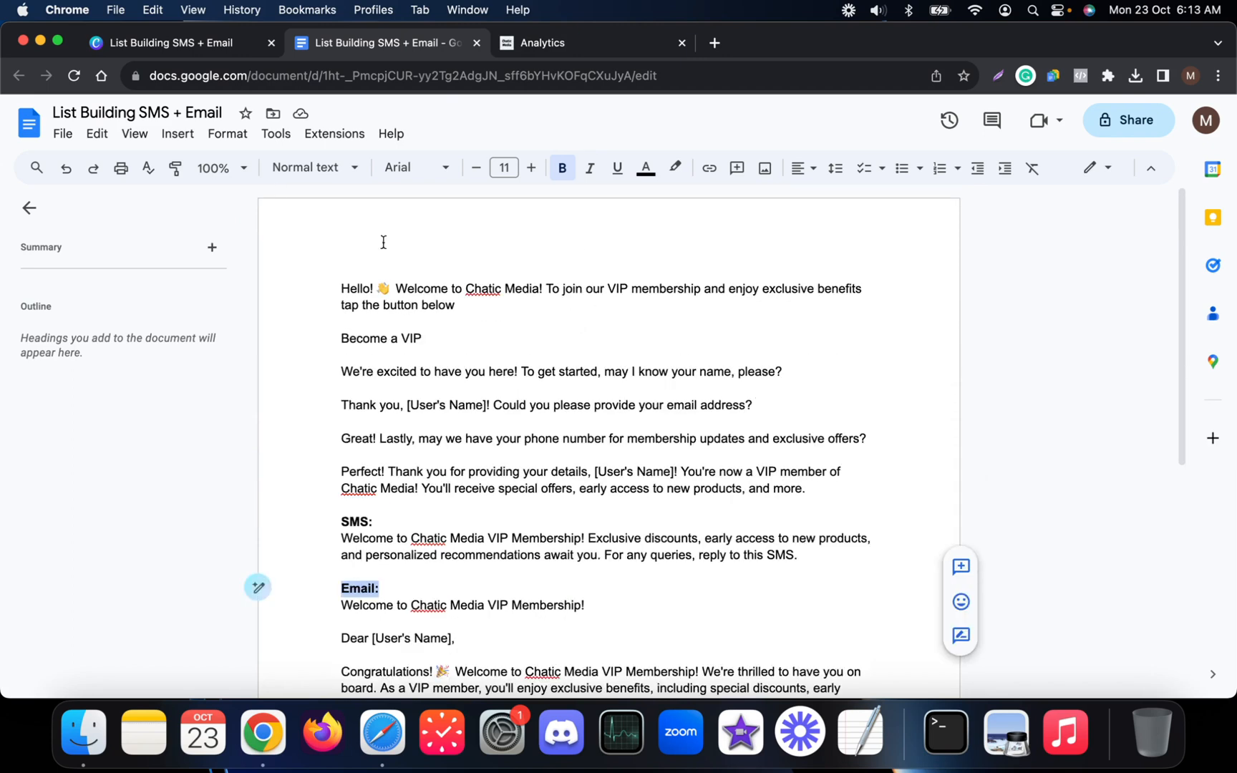
Copy the document title 'List Building SMS + Email' and bring up the Chatic Media Flows page.
{"action": "left_click", "coordinate": [186, 113]}
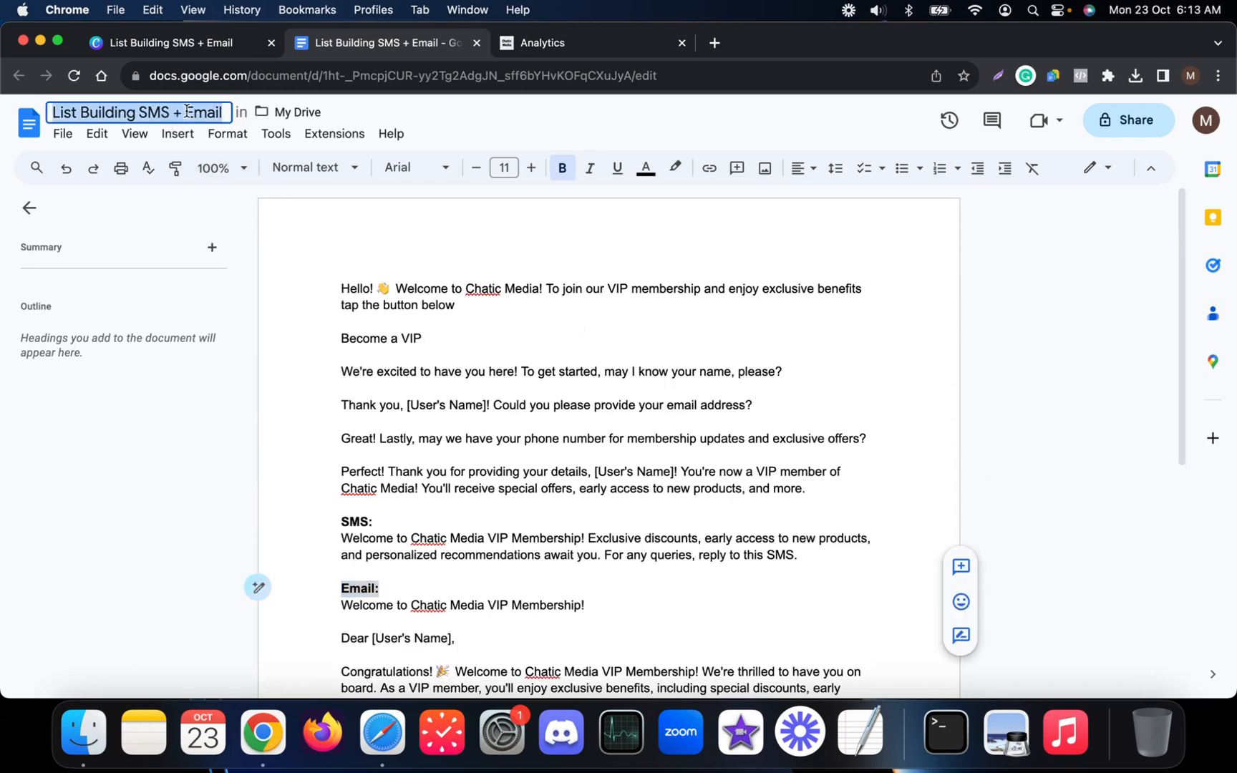
{"action": "left_click", "coordinate": [552, 53]}
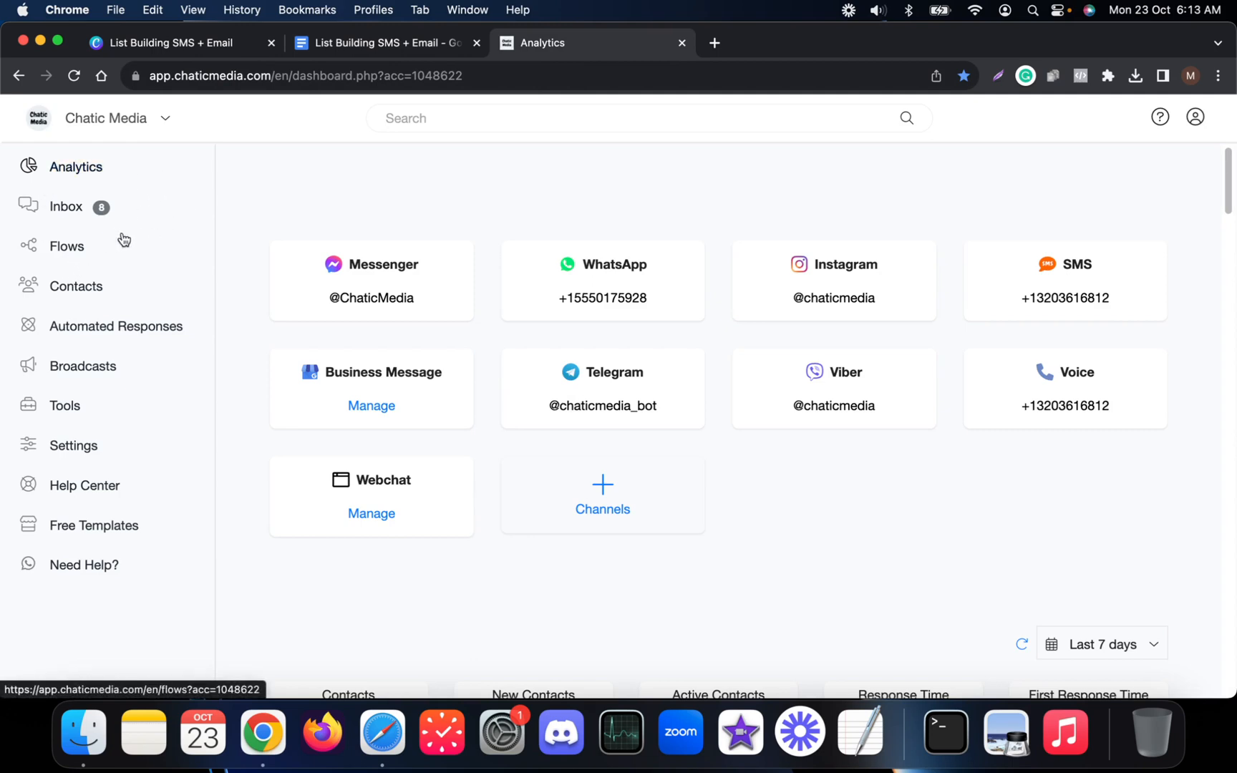
{"action": "left_click", "coordinate": [61, 253]}
{"action": "left_click", "coordinate": [381, 53]}
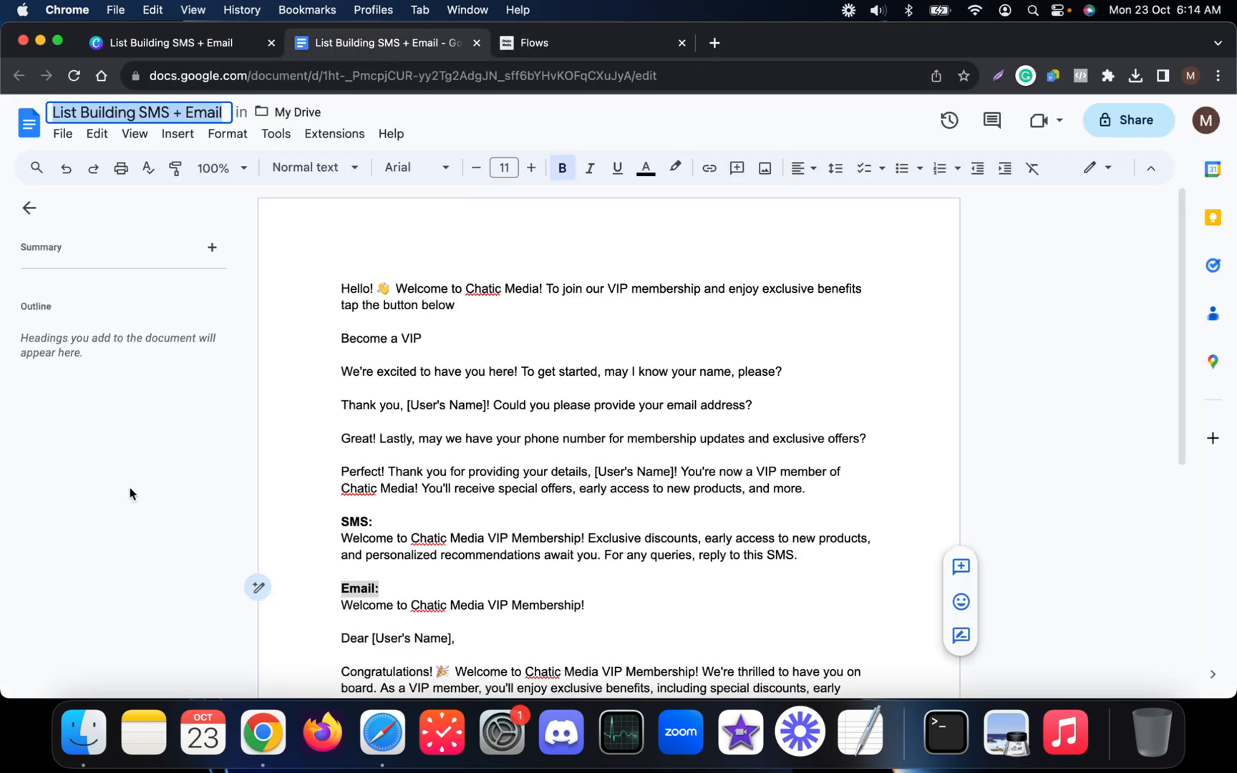
{"action": "scroll", "coordinate": [366, 524], "scroll_direction": "down", "scroll_amount": 5}
{"action": "scroll", "coordinate": [485, 499], "scroll_direction": "up", "scroll_amount": 3}
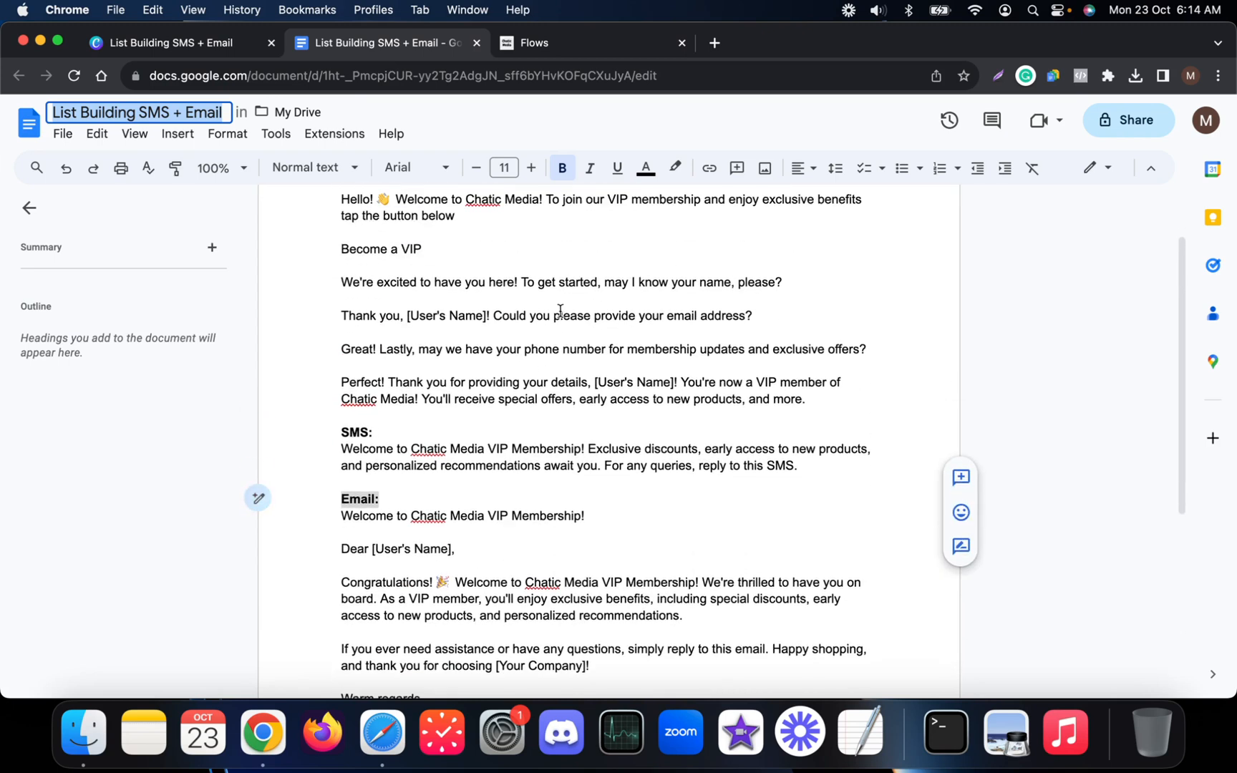
{"action": "left_click", "coordinate": [569, 54]}
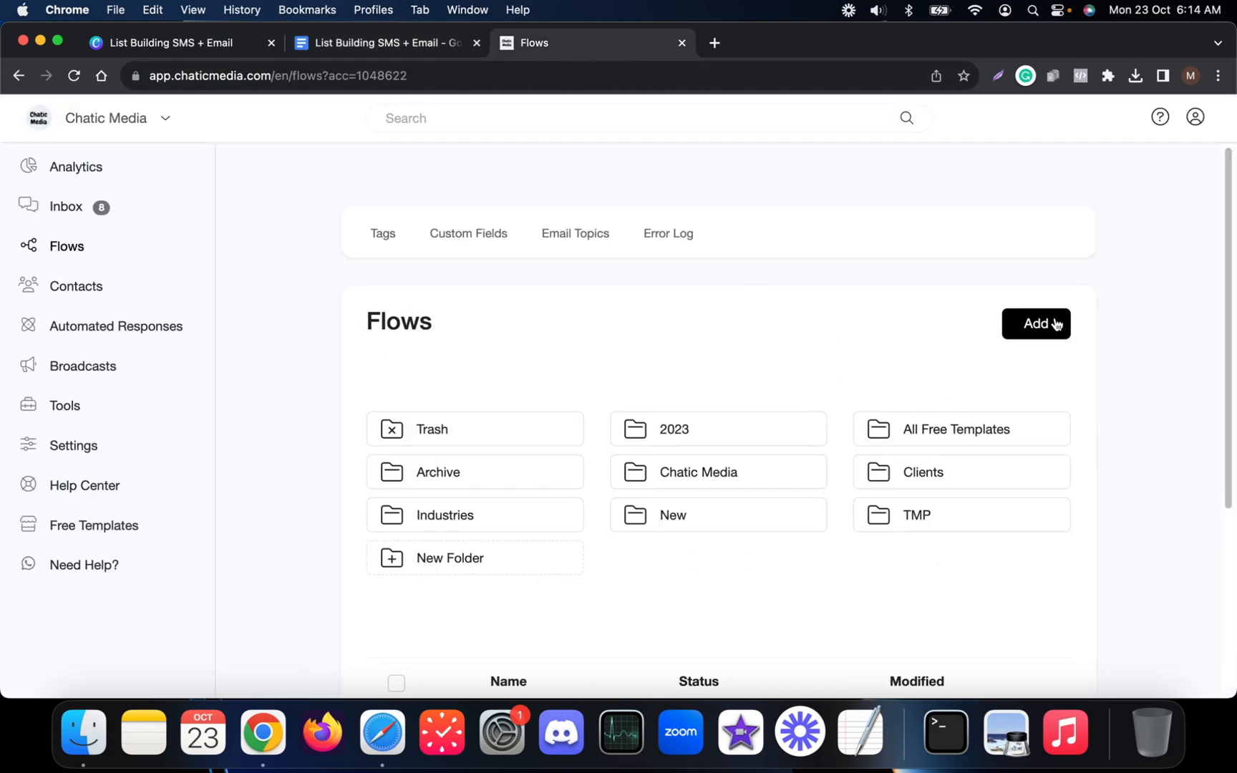
Add a flow named 'List Building SMS + Email', then select the script's welcome paragraph.
{"action": "left_click", "coordinate": [1056, 323]}
{"action": "left_click", "coordinate": [524, 209]}
{"action": "type", "text": "List Building SMS + Email"}
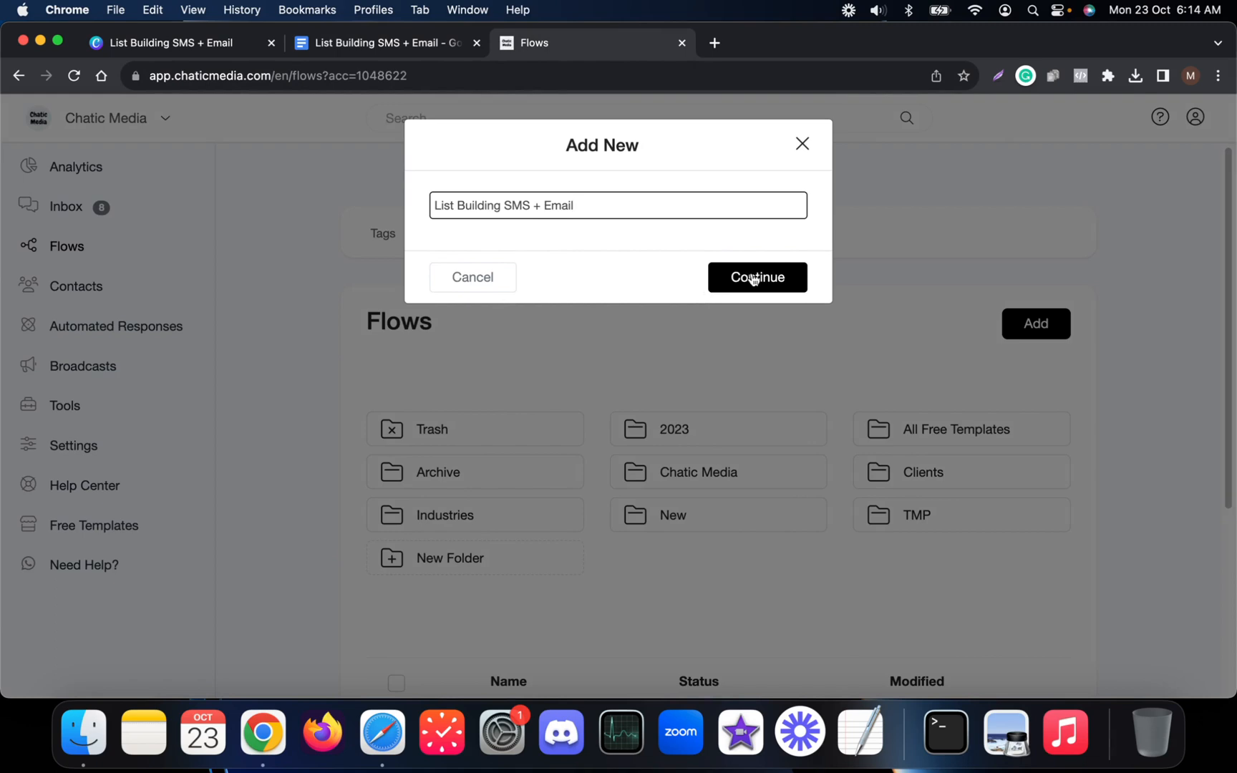
{"action": "left_click", "coordinate": [749, 277]}
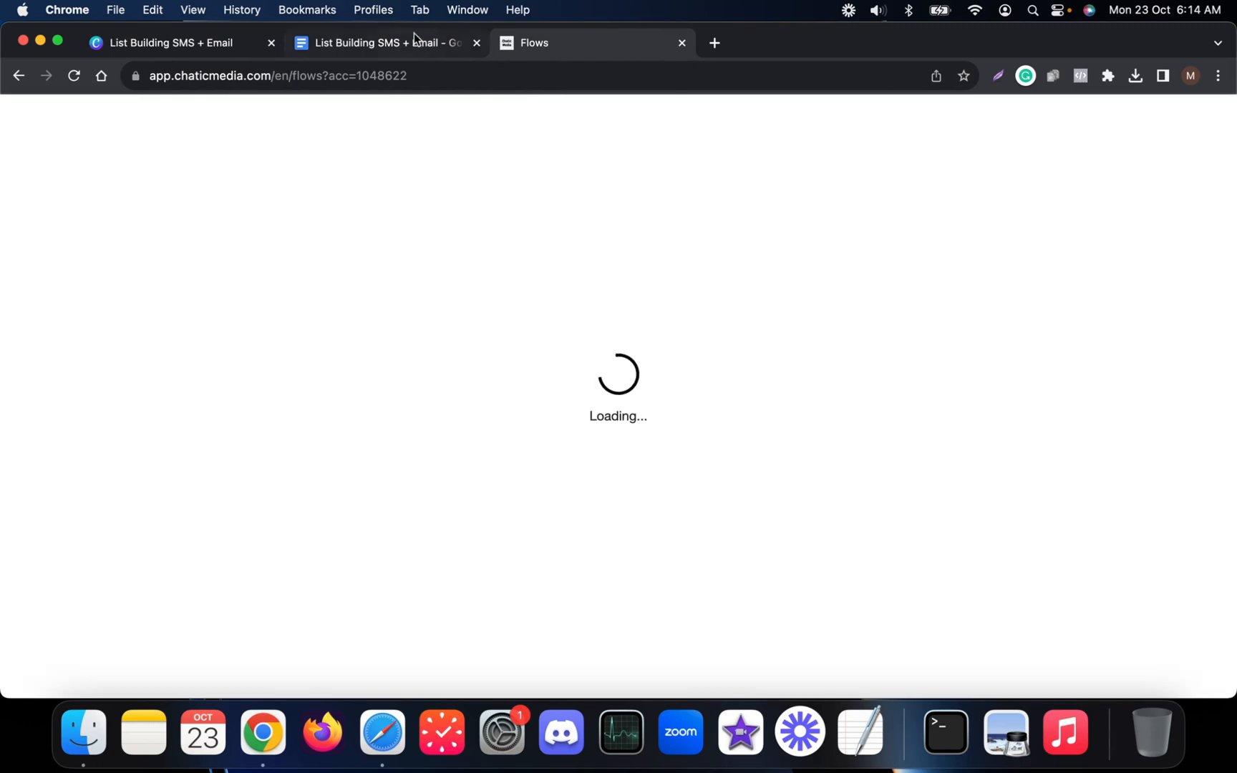
{"action": "left_click", "coordinate": [384, 43]}
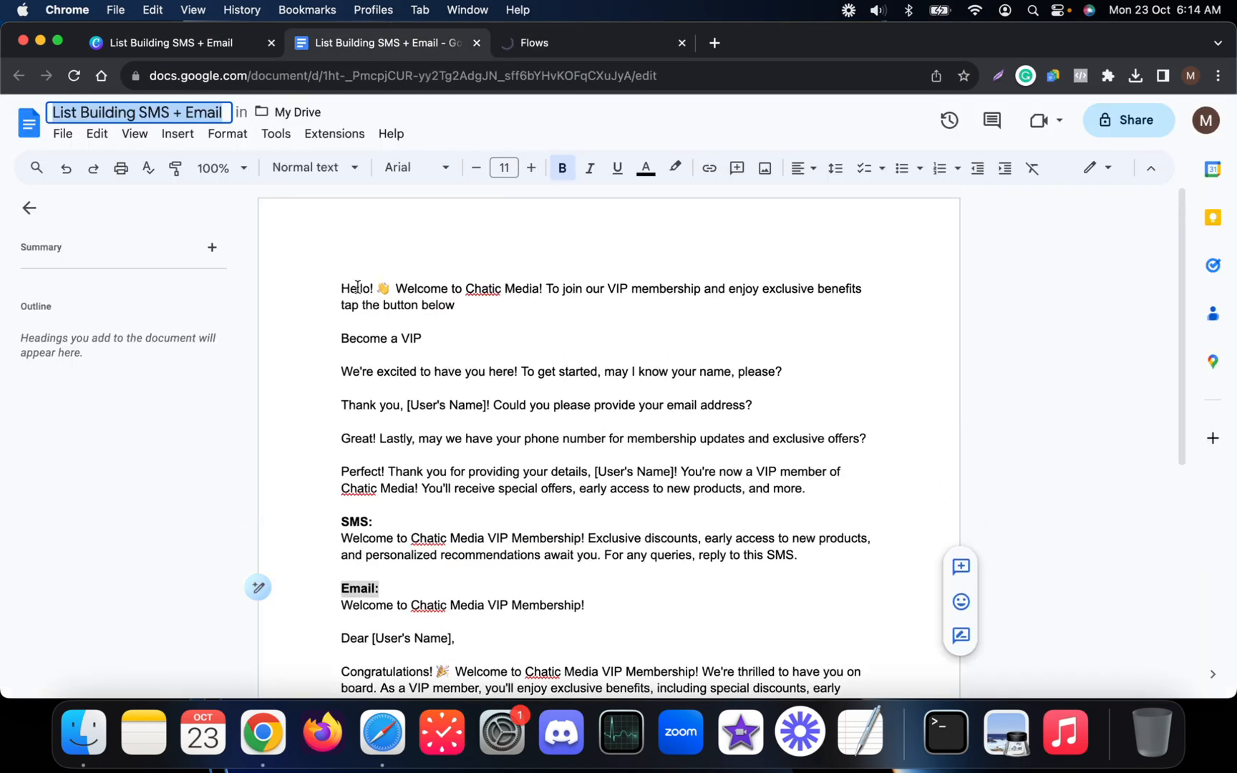
{"action": "left_click_drag", "start_coordinate": [335, 286], "coordinate": [816, 297]}
{"action": "key", "text": "super+c"}
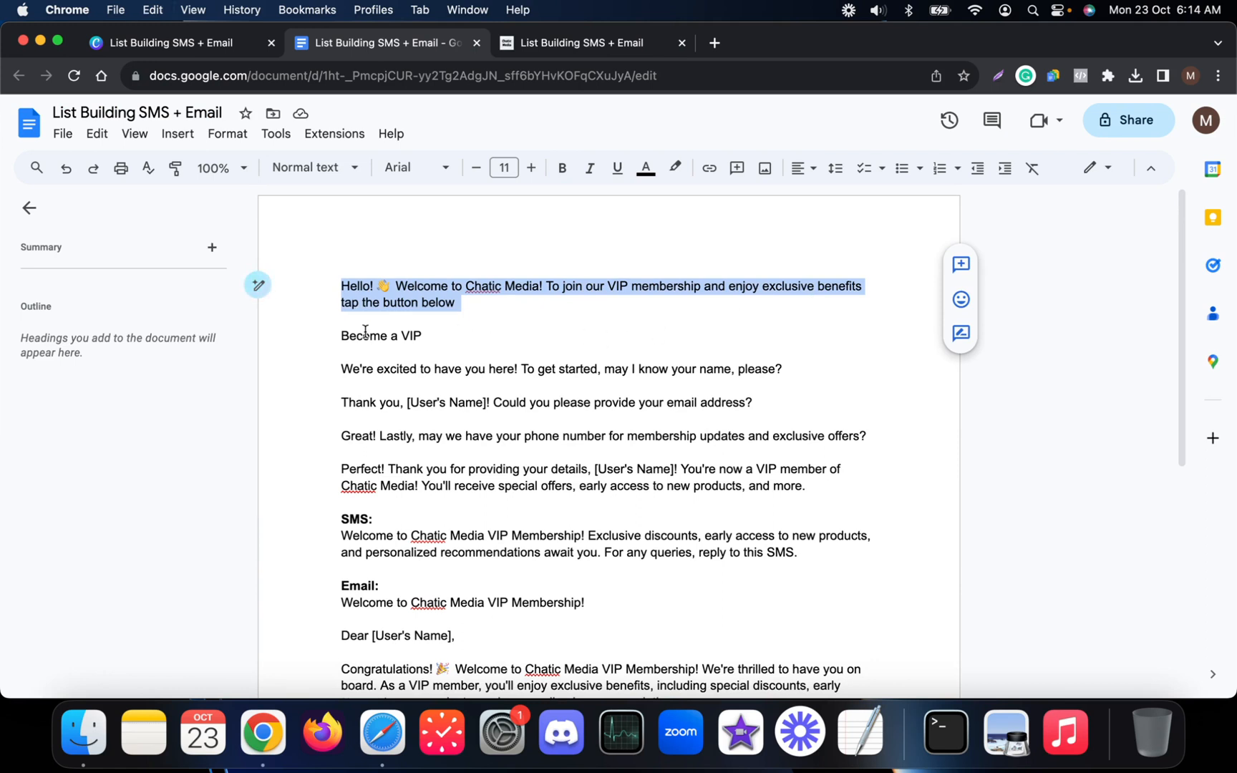
In the flow's Send Message step, keep Omnichannel and add a text block with the pasted welcome text.
{"action": "left_click", "coordinate": [597, 43]}
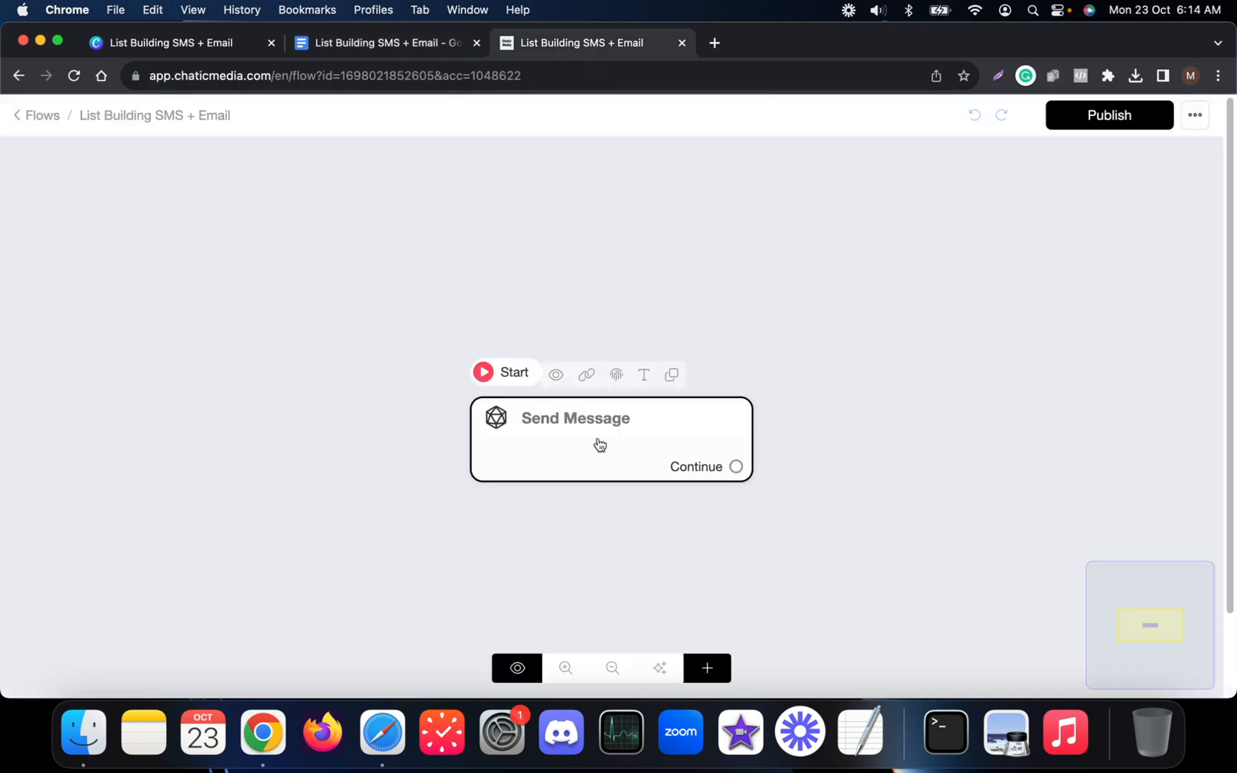
{"action": "left_click_drag", "start_coordinate": [600, 445], "coordinate": [447, 298]}
{"action": "left_click", "coordinate": [448, 299]}
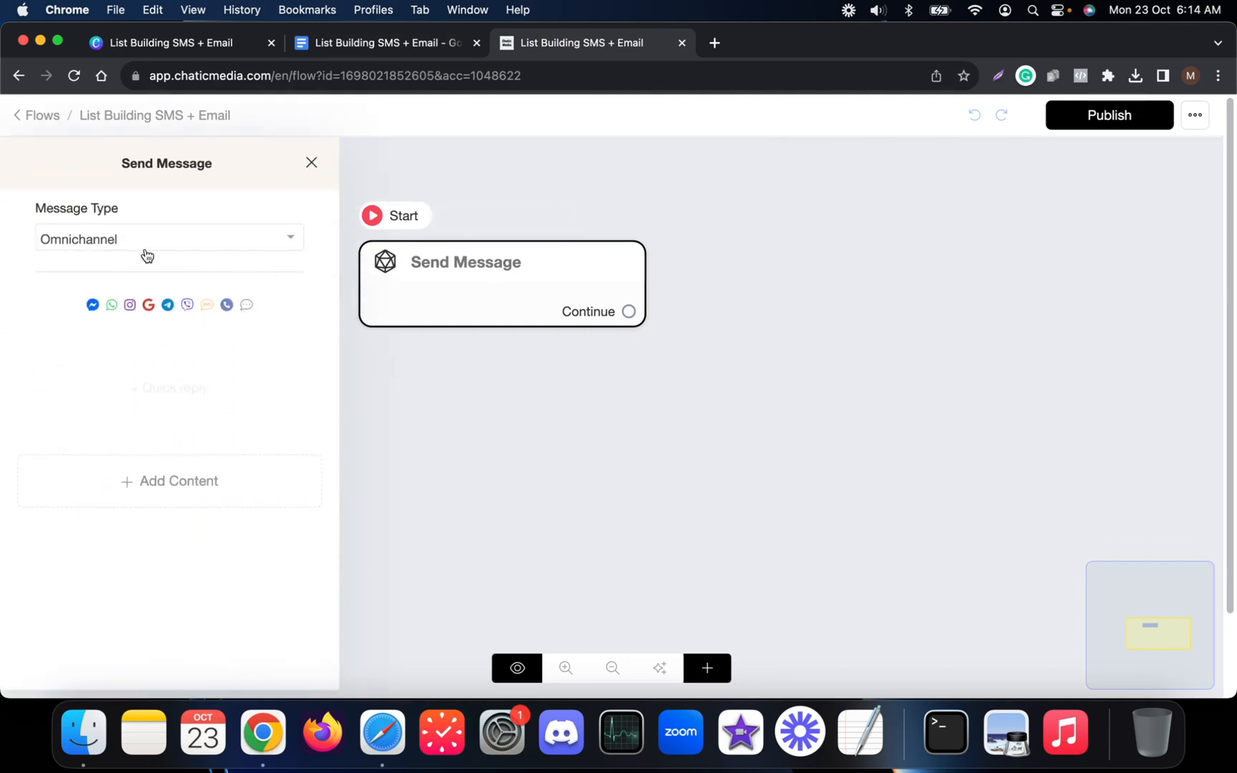
{"action": "left_click", "coordinate": [107, 247]}
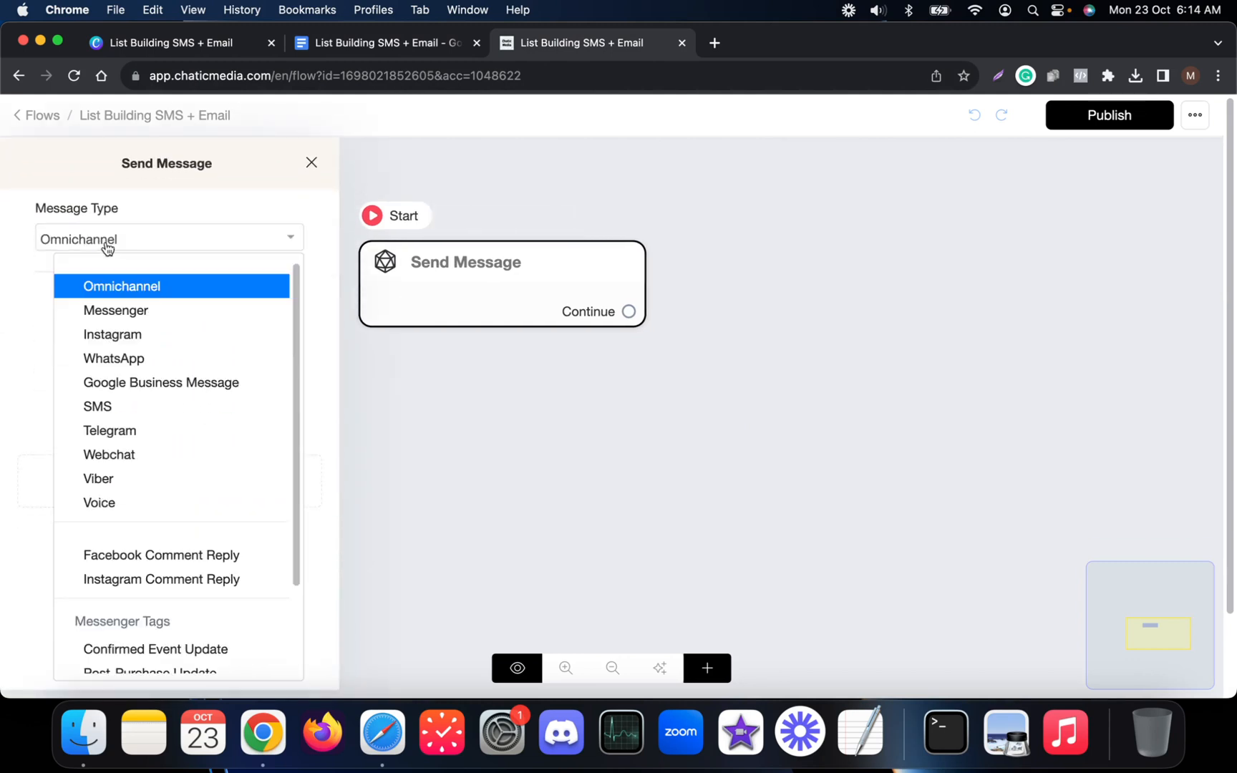
{"action": "left_click", "coordinate": [94, 283]}
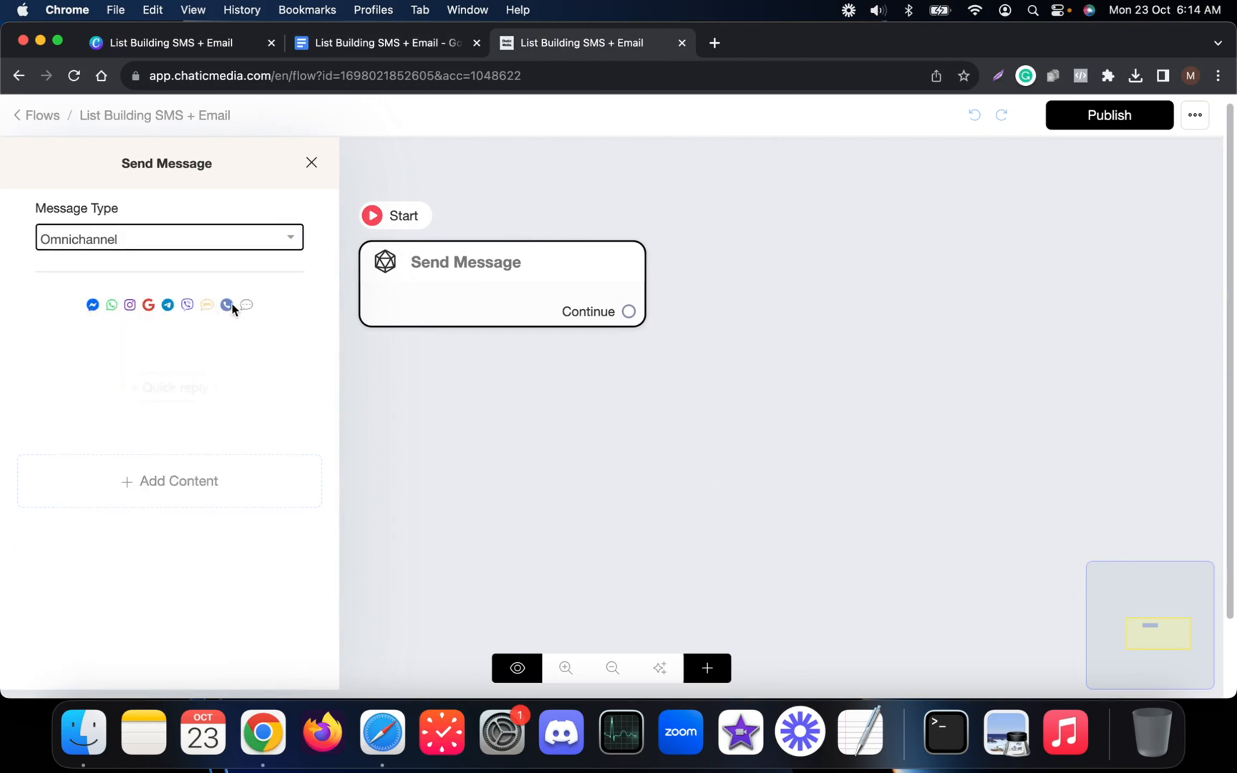
{"action": "left_click", "coordinate": [244, 499]}
{"action": "left_click", "coordinate": [70, 129]}
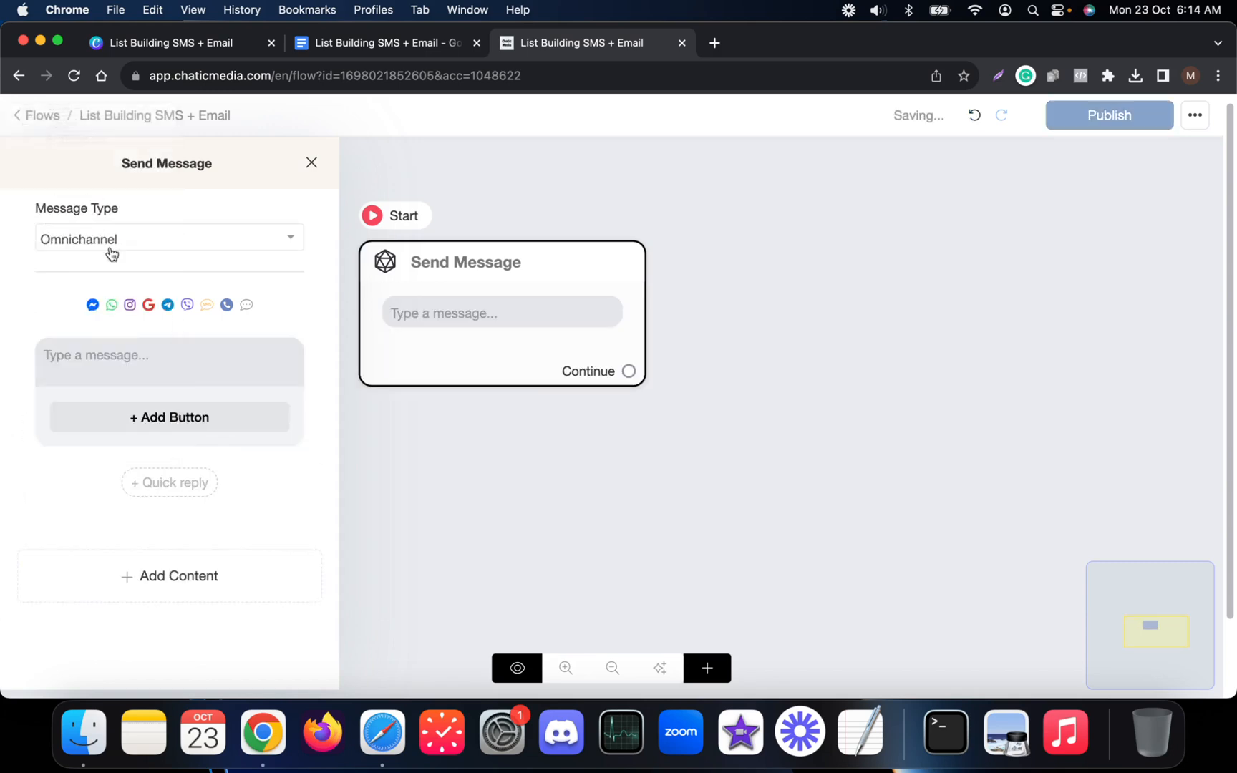
{"action": "left_click", "coordinate": [99, 376]}
{"action": "key", "text": "super+v"}
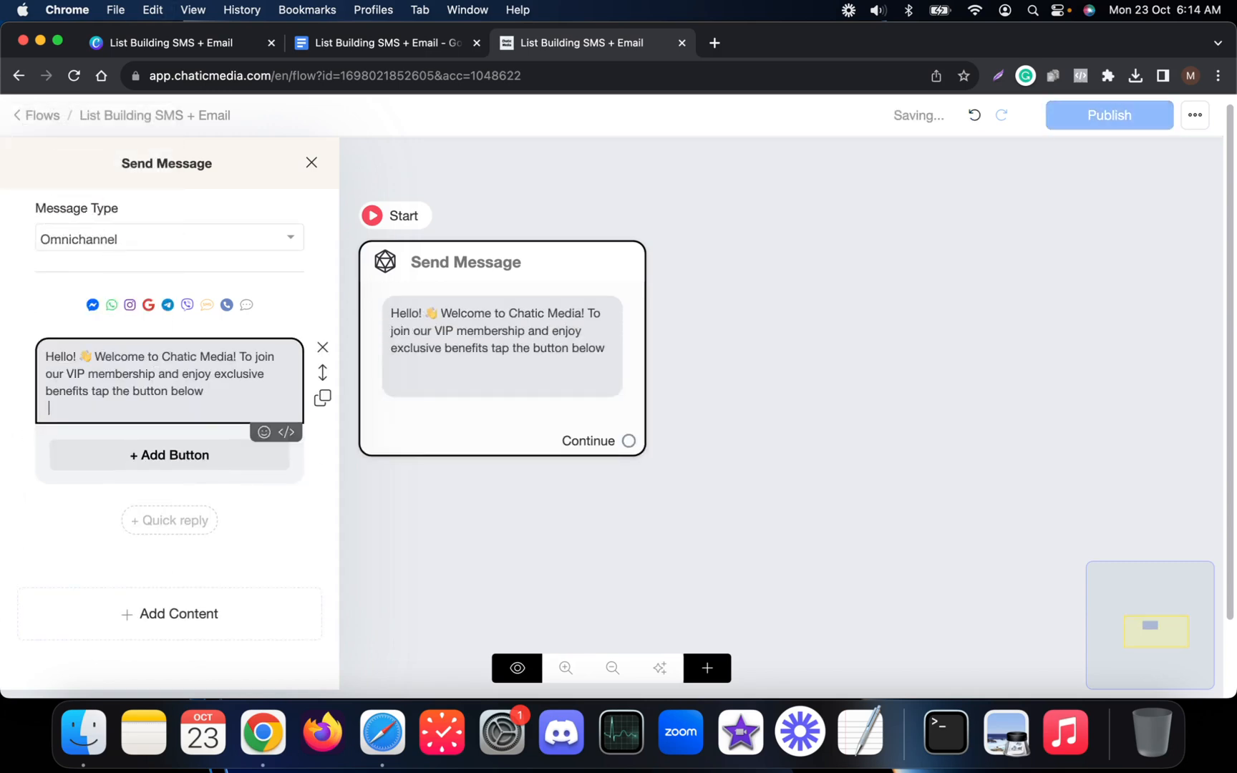
Add a quick reply button labelled 'Become a VIP' with a glowing star emoji.
{"action": "left_click", "coordinate": [418, 43]}
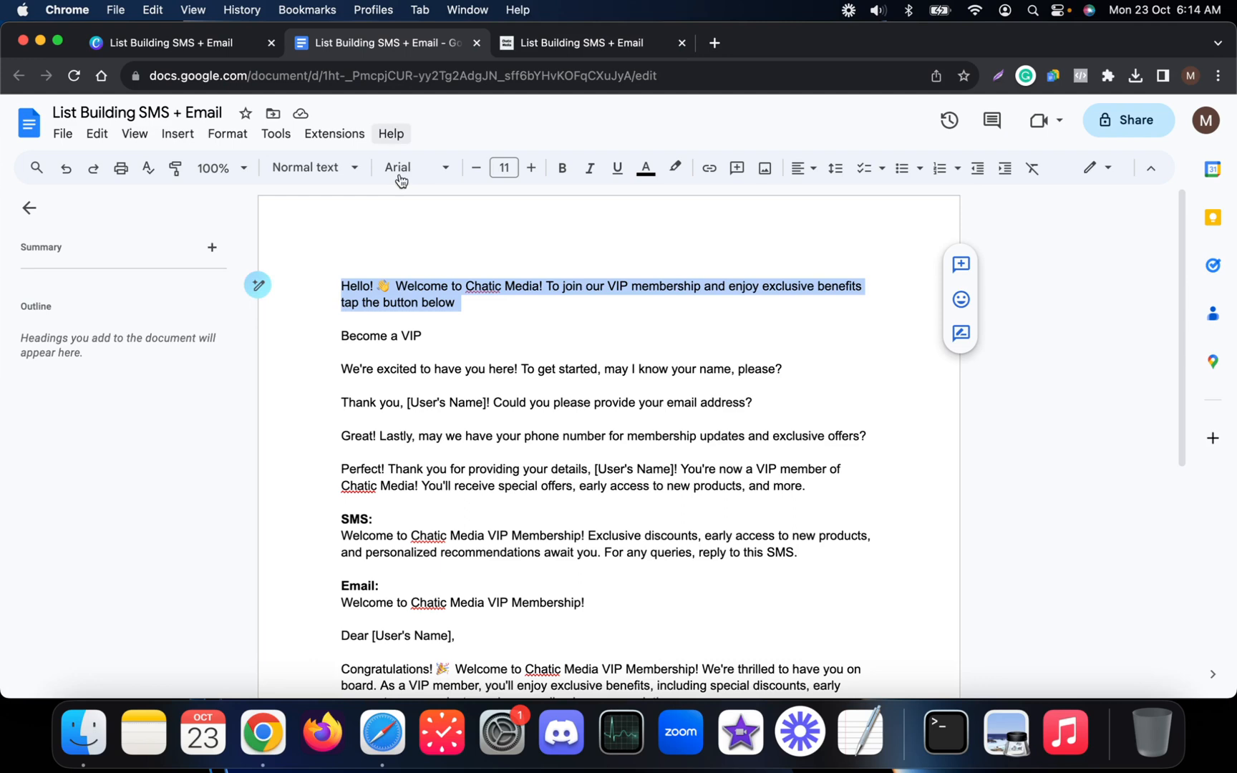
{"action": "triple_click", "coordinate": [433, 334]}
{"action": "key", "text": "super+c"}
{"action": "key", "text": "ctrl+Tab"}
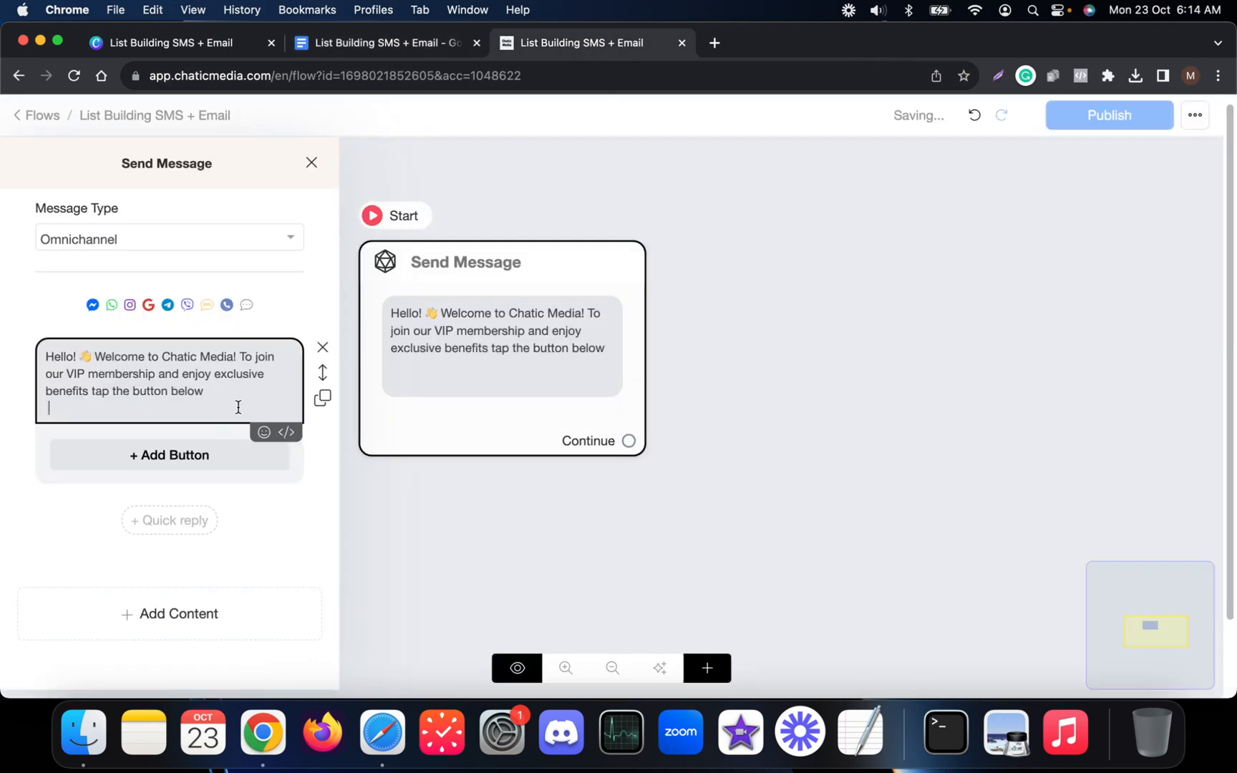
{"action": "left_click", "coordinate": [171, 516]}
{"action": "left_click", "coordinate": [125, 516]}
{"action": "triple_click", "coordinate": [446, 206]}
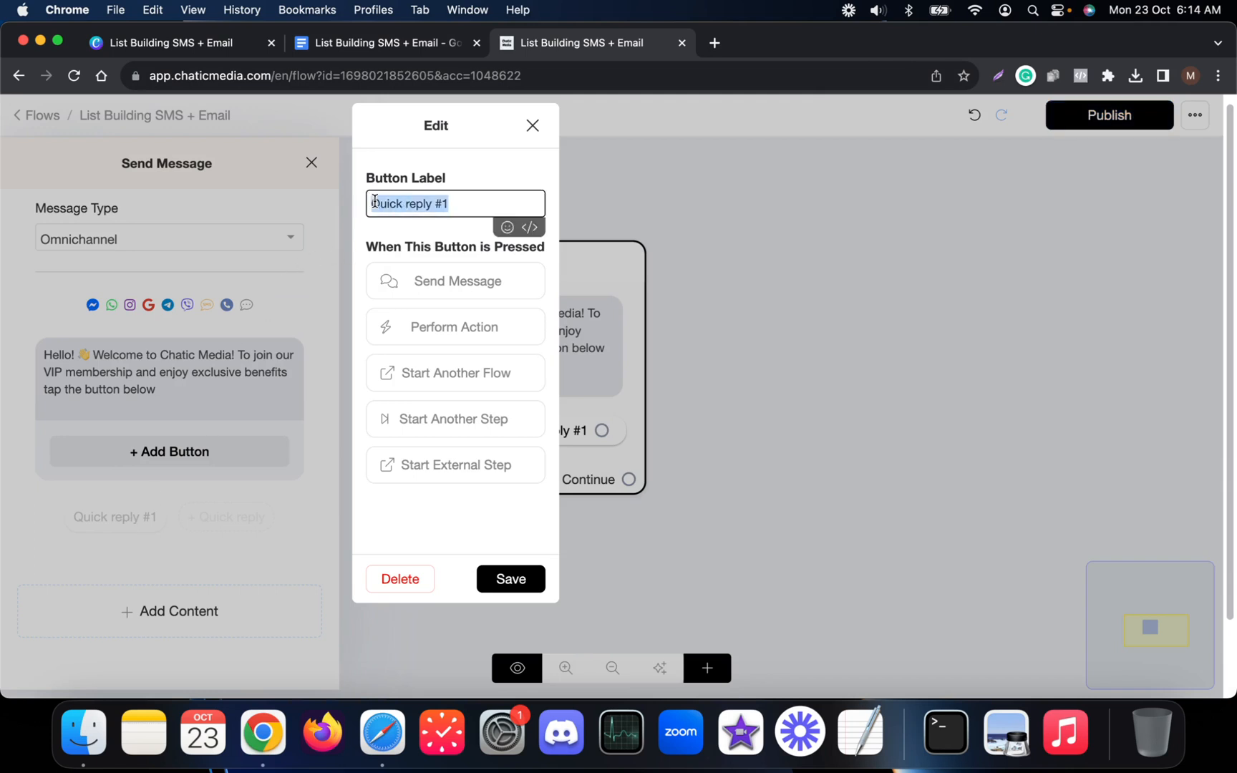
{"action": "key", "text": "super+v"}
{"action": "left_click", "coordinate": [504, 227]}
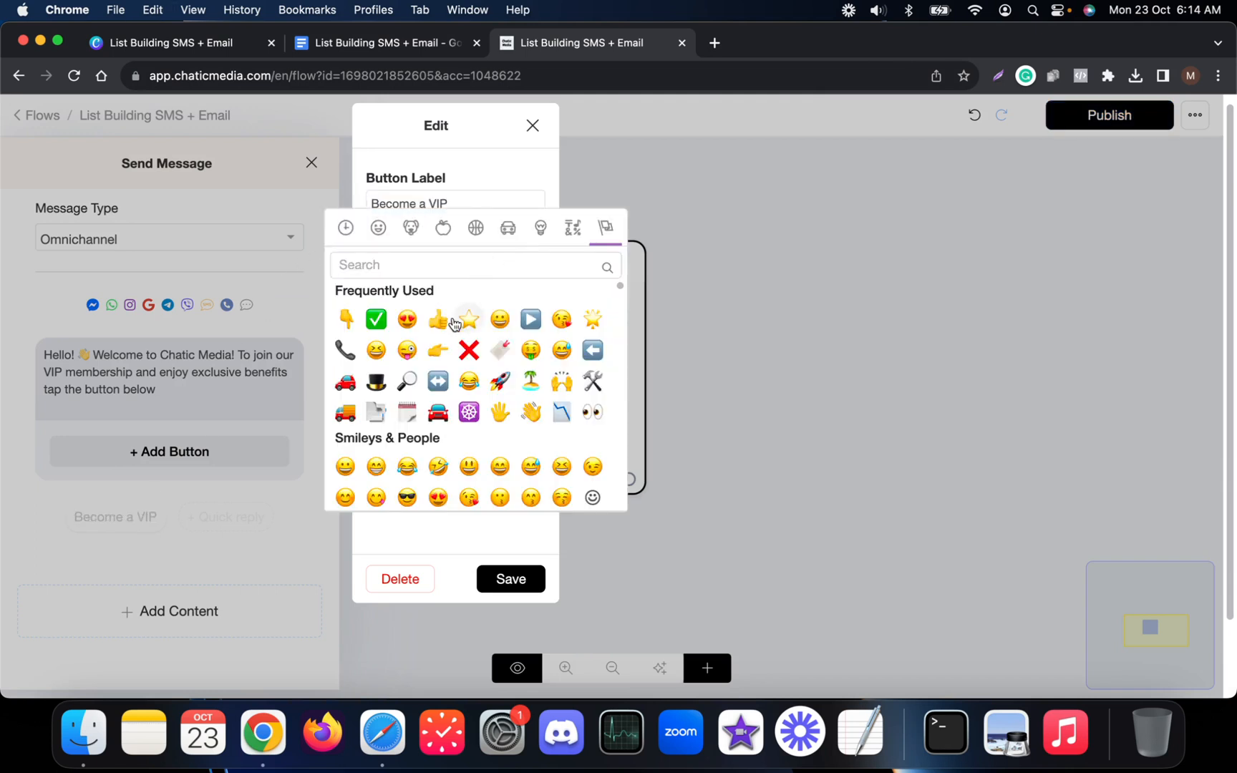
{"action": "left_click", "coordinate": [586, 320]}
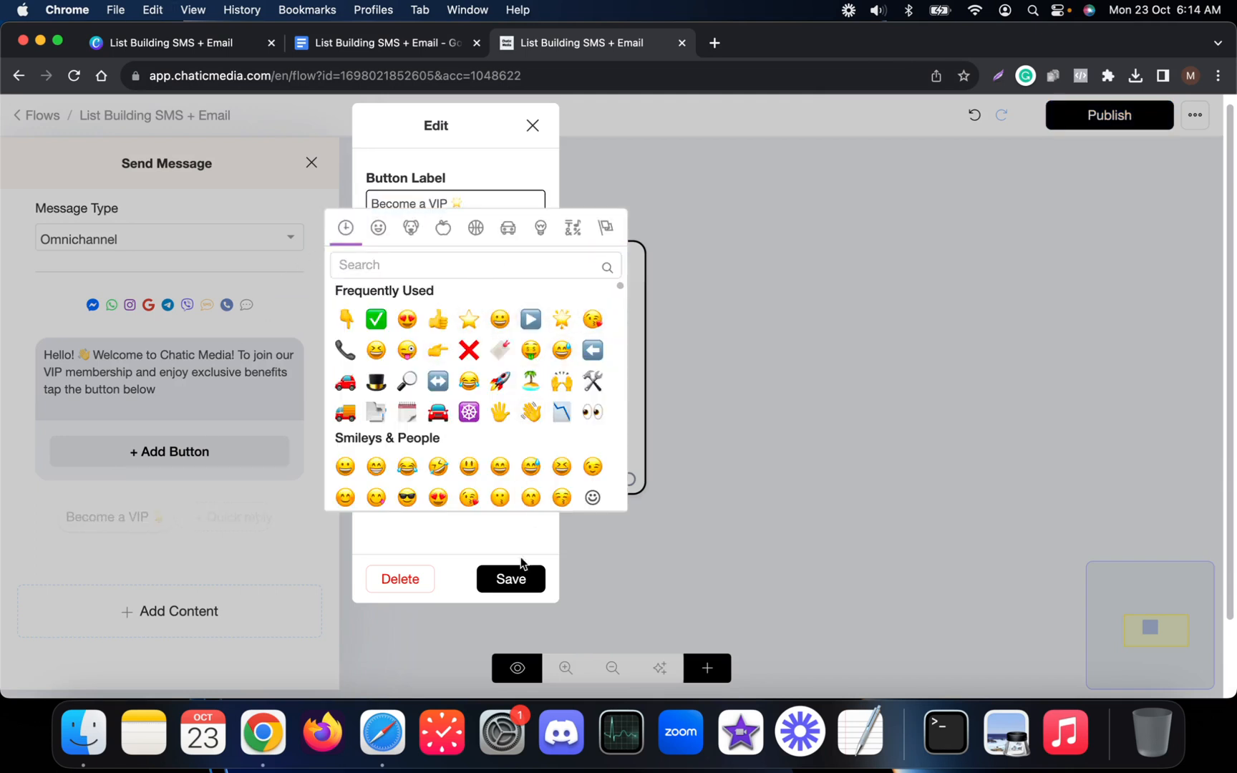
{"action": "left_click", "coordinate": [513, 569]}
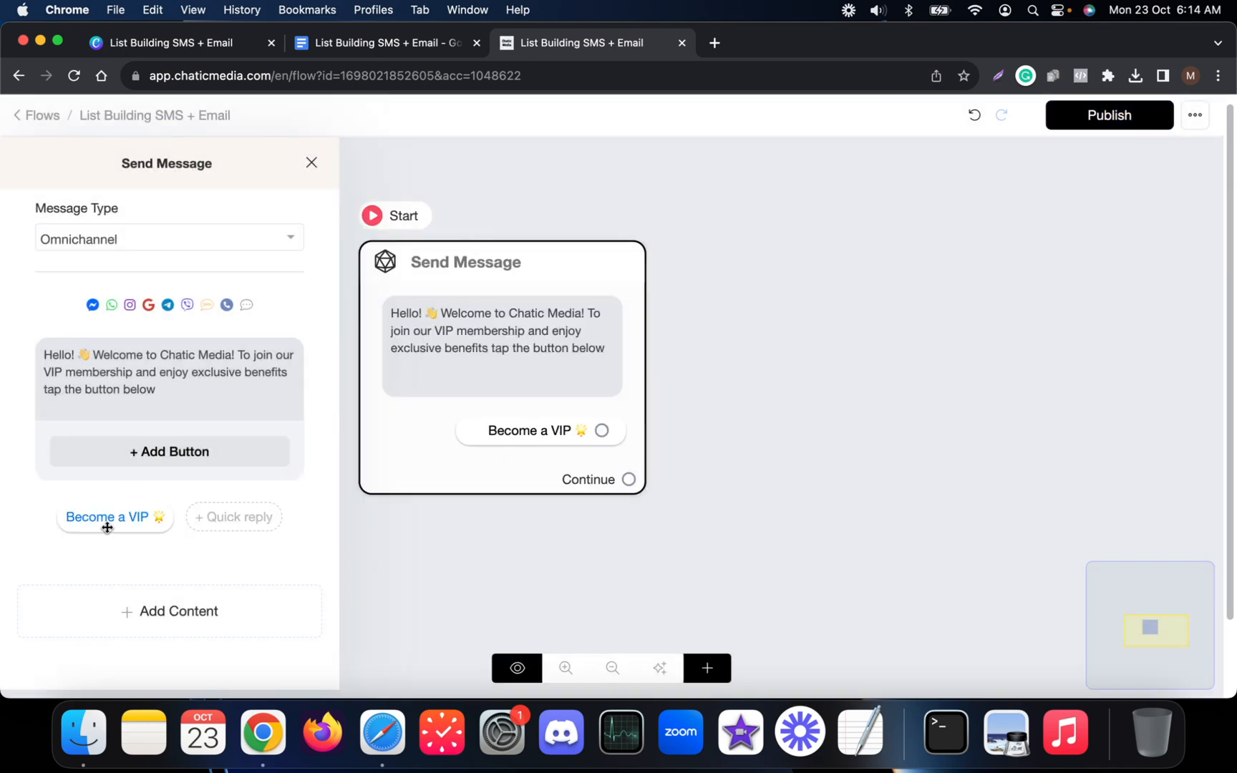
{"action": "left_click", "coordinate": [108, 528]}
{"action": "left_click", "coordinate": [520, 579]}
Append a pointing-down emoji to the end of the welcome message.
{"action": "left_click", "coordinate": [583, 343]}
{"action": "left_click", "coordinate": [259, 381]}
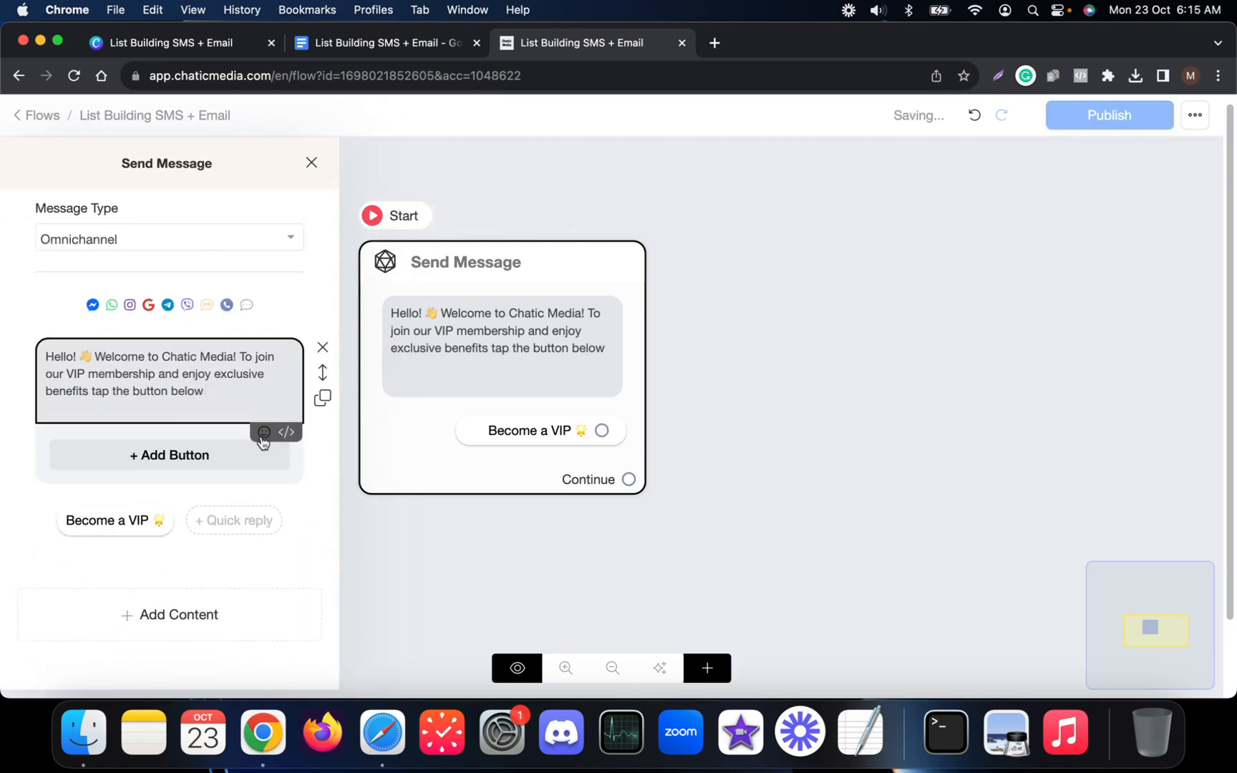
{"action": "left_click", "coordinate": [263, 433]}
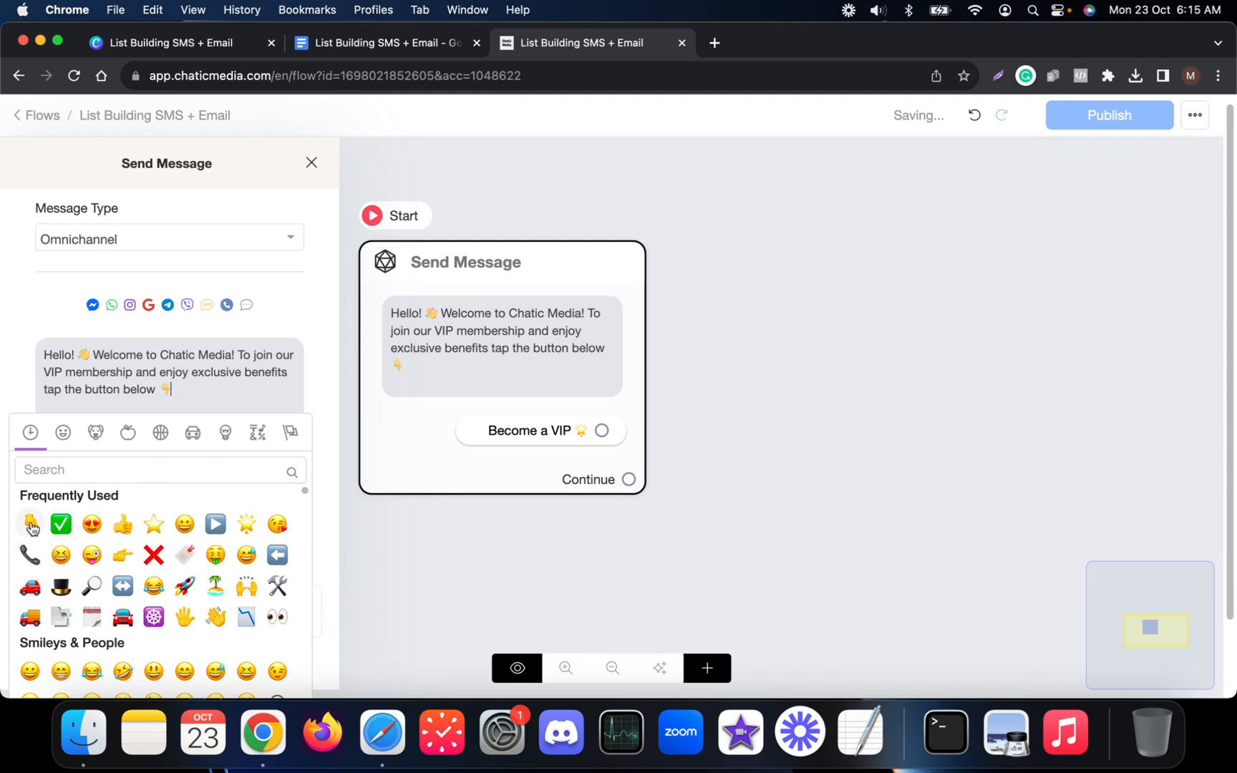
{"action": "left_click", "coordinate": [718, 386]}
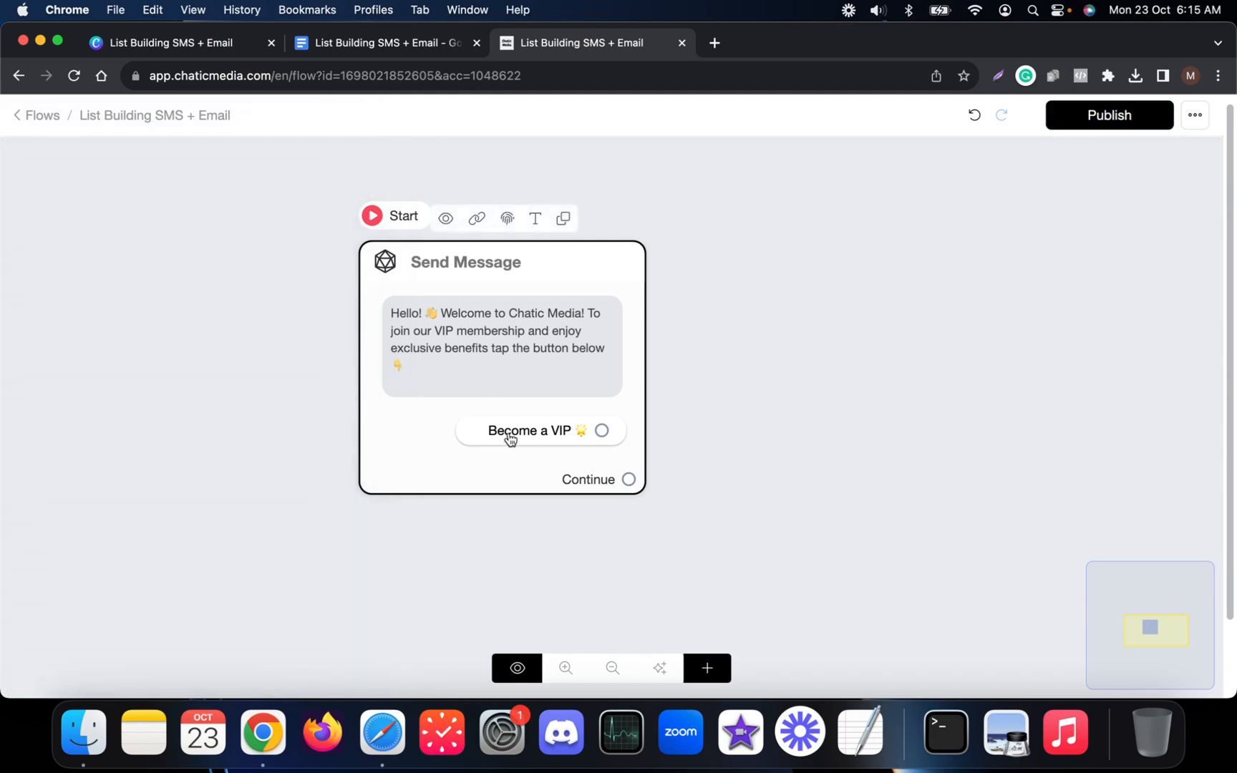
Connect the Become a VIP button to Send Message #1 and paste the name question.
{"action": "scroll", "coordinate": [502, 351], "scroll_direction": "down", "scroll_amount": 3}
{"action": "left_click_drag", "start_coordinate": [503, 351], "coordinate": [768, 366]}
{"action": "left_click", "coordinate": [433, 44]}
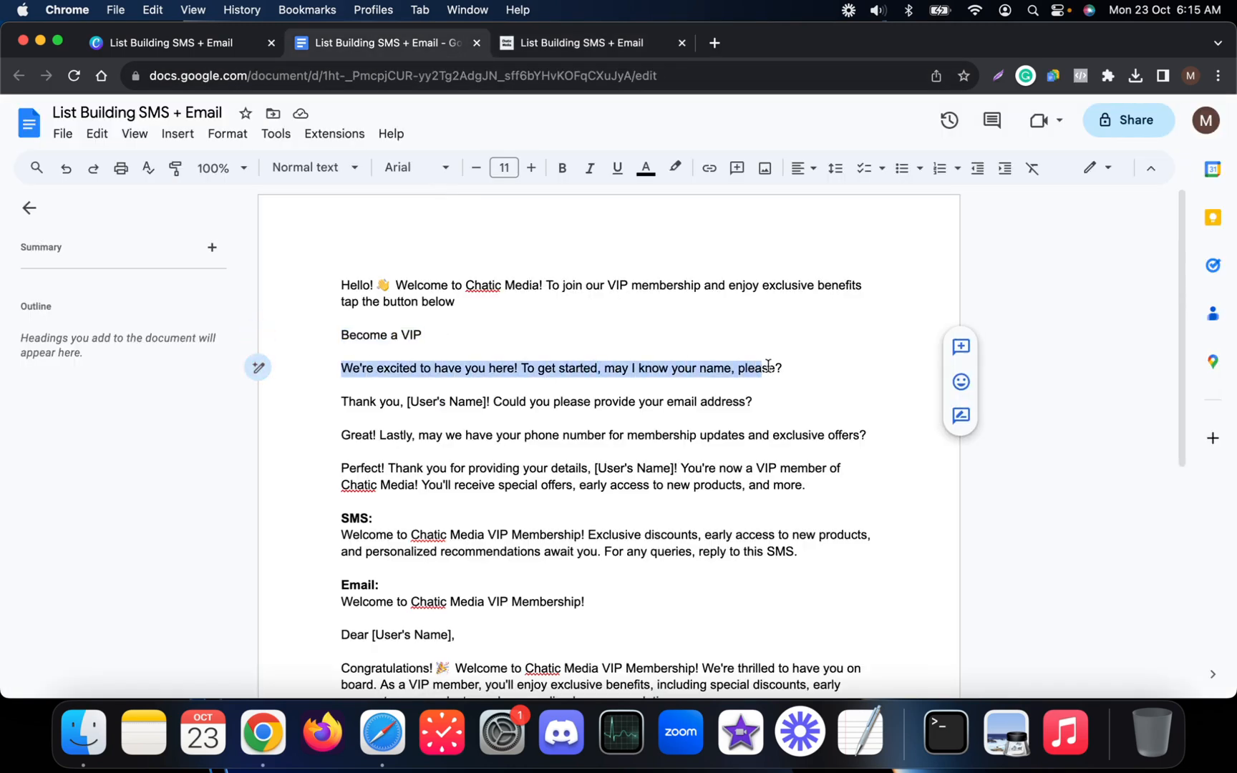
{"action": "left_click", "coordinate": [594, 43]}
{"action": "left_click", "coordinate": [465, 428]}
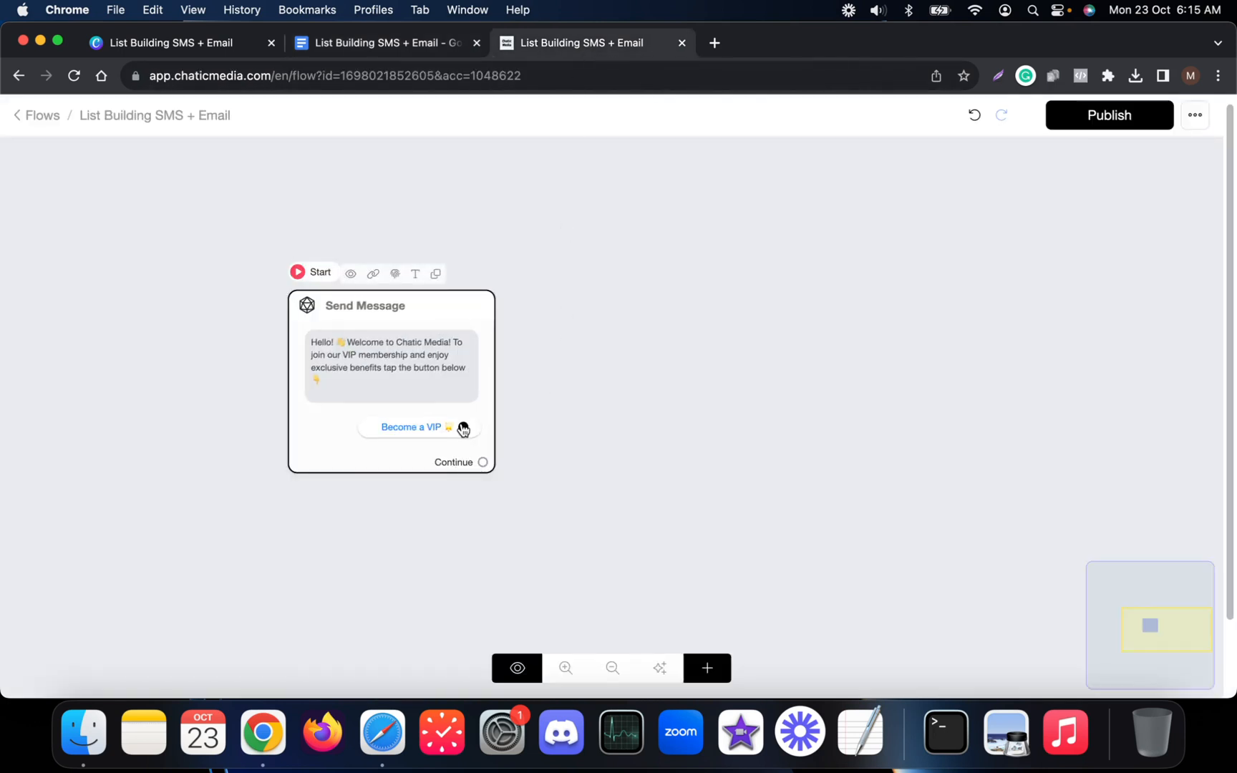
{"action": "scroll", "coordinate": [398, 440], "scroll_direction": "up", "scroll_amount": 3}
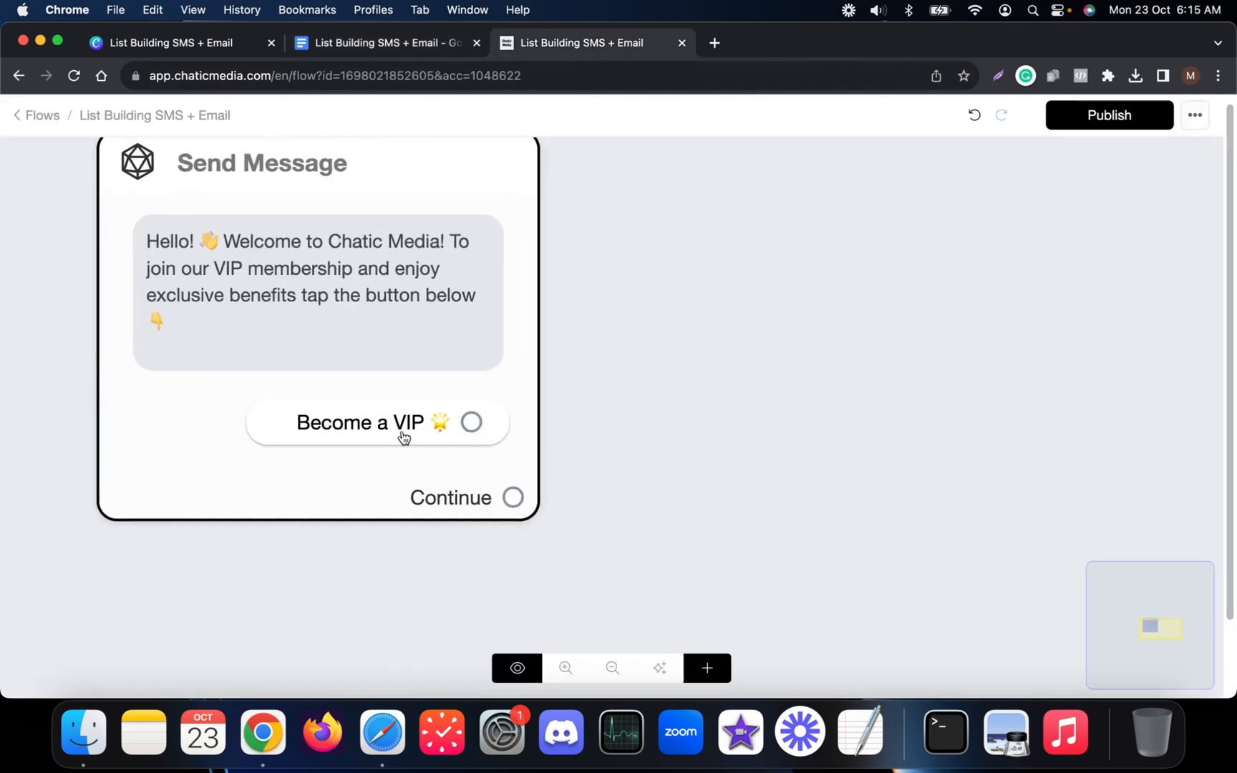
{"action": "scroll", "coordinate": [428, 428], "scroll_direction": "down", "scroll_amount": 2}
{"action": "left_click_drag", "start_coordinate": [428, 427], "coordinate": [698, 251]}
{"action": "left_click", "coordinate": [221, 497]}
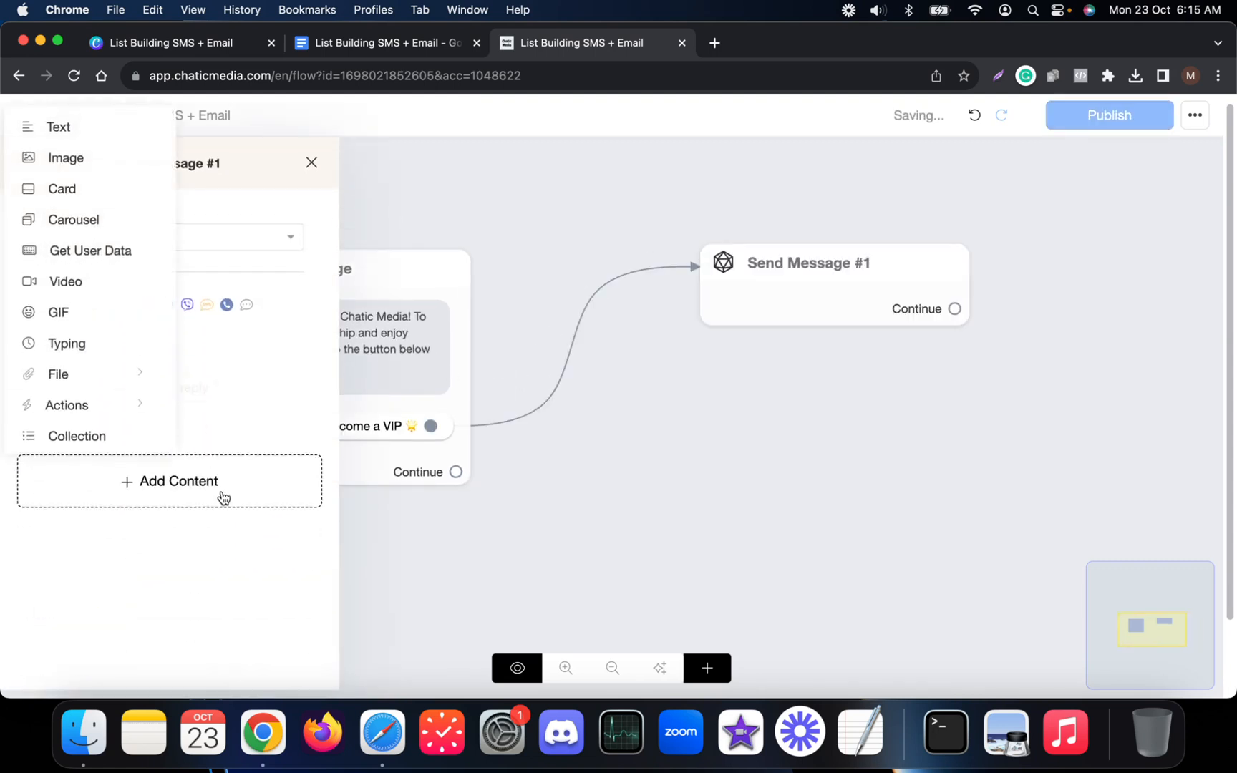
{"action": "left_click", "coordinate": [76, 257]}
{"action": "left_click", "coordinate": [118, 360]}
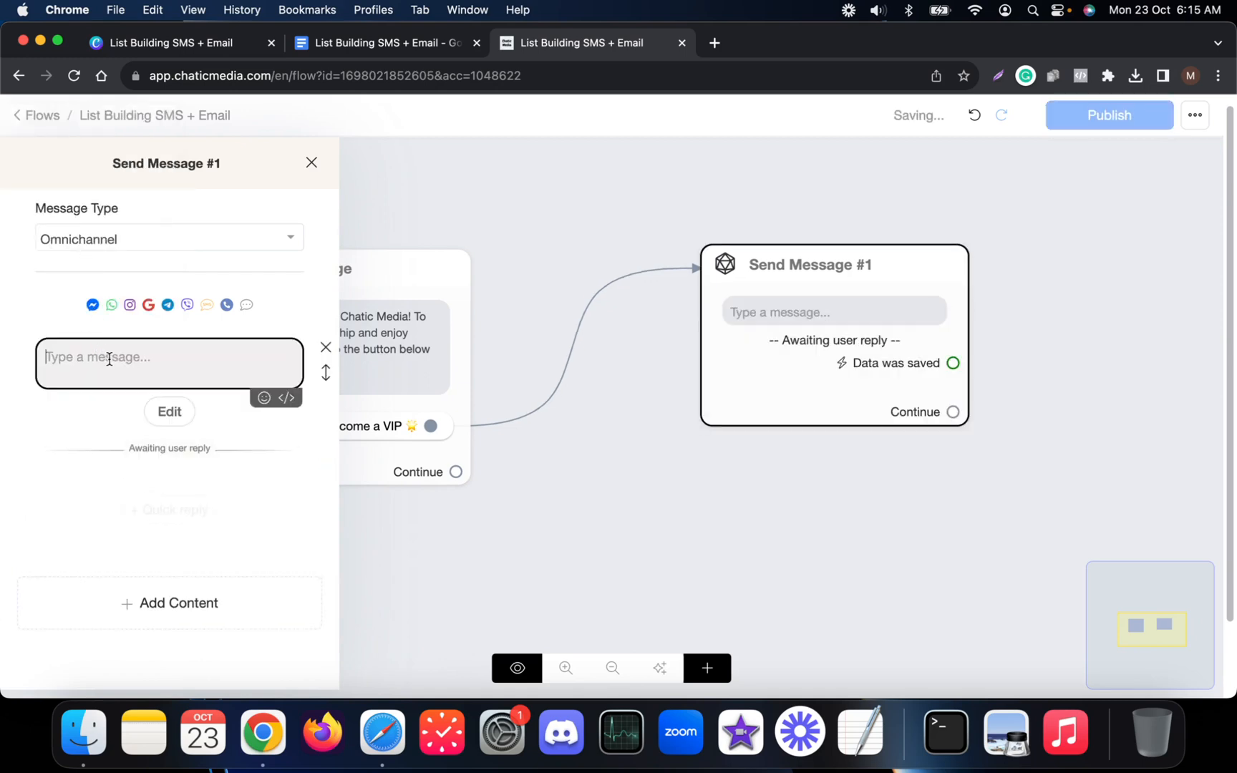
{"action": "type", "text": "We're excited to have you here! To get started, may I know your name, please?"}
Set the reply type to Text, save it to Full Name, and clear the Skip label.
{"action": "left_click", "coordinate": [169, 428]}
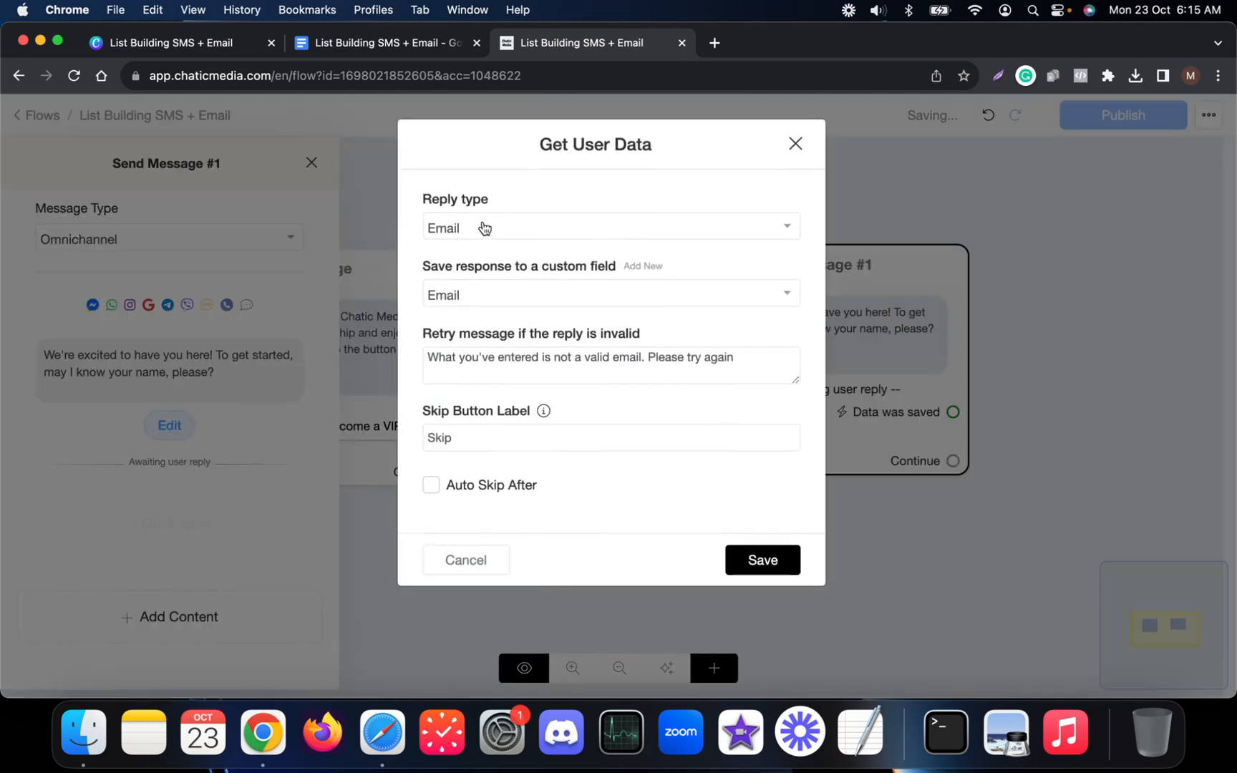
{"action": "left_click", "coordinate": [504, 237]}
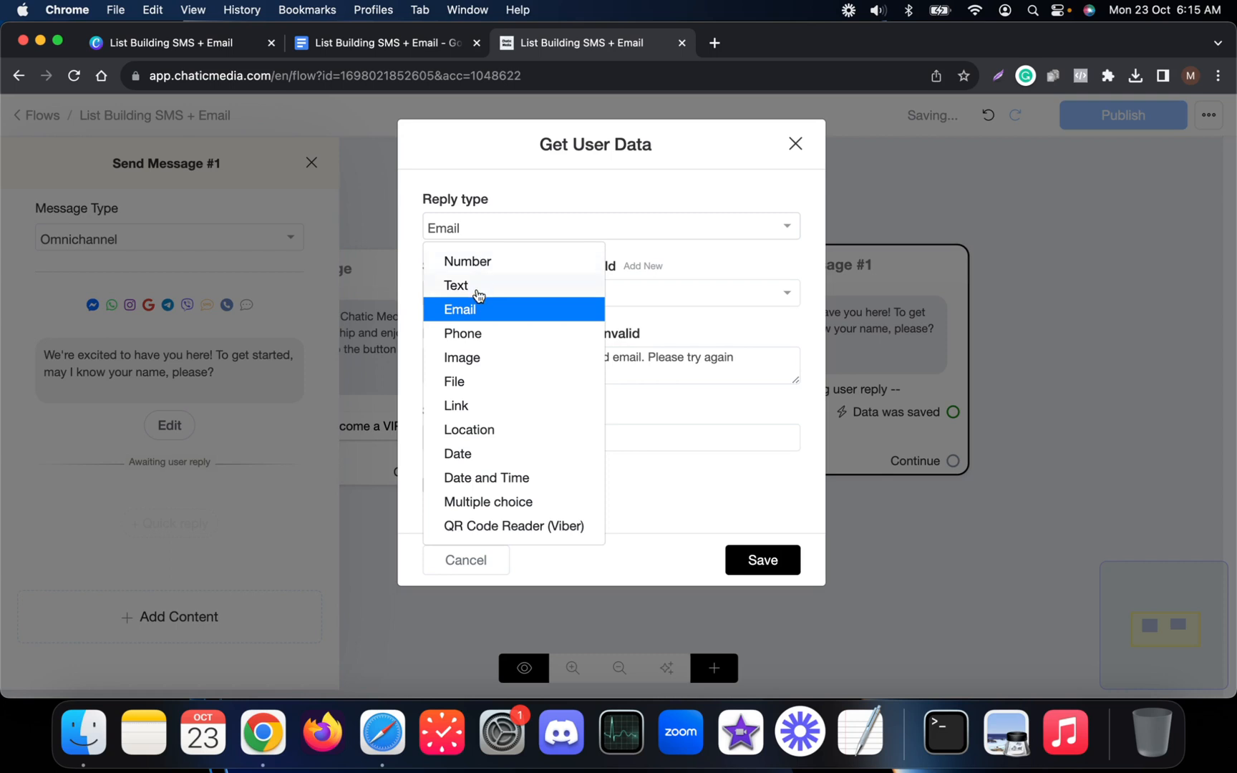
{"action": "left_click", "coordinate": [477, 286]}
{"action": "left_click", "coordinate": [484, 290]}
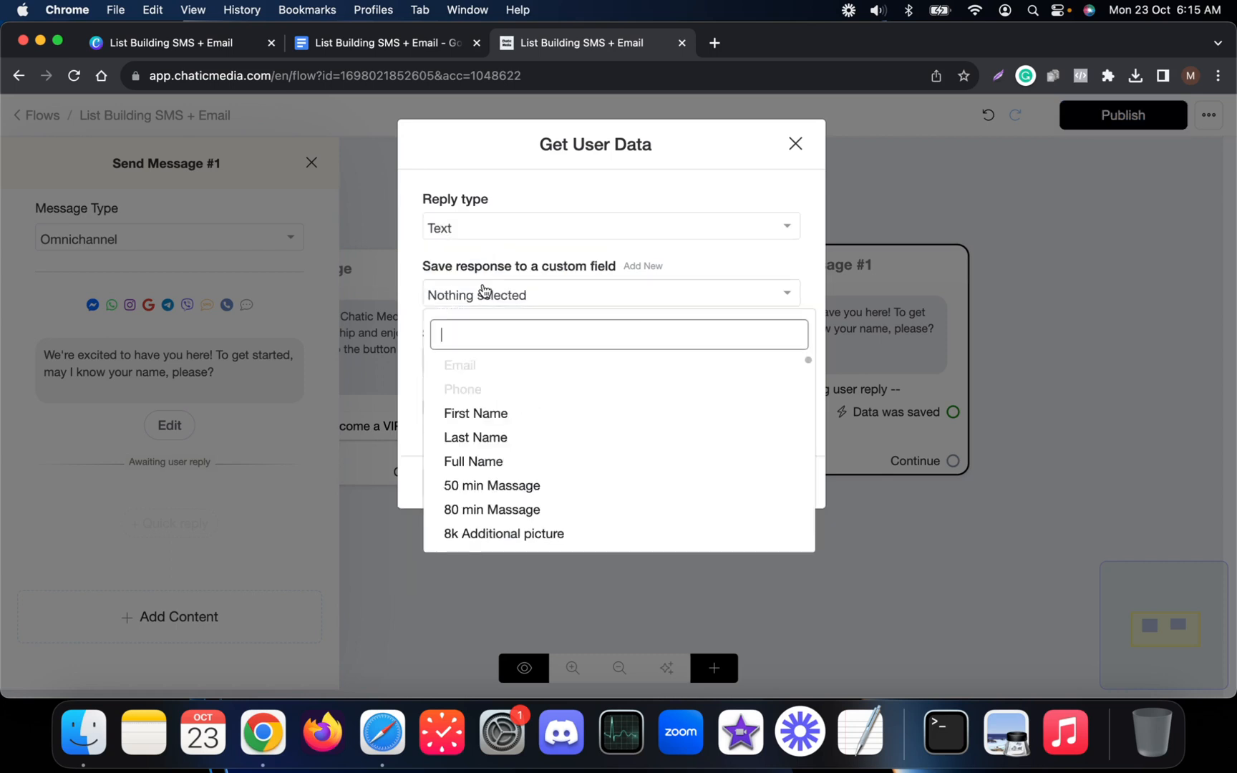
{"action": "left_click", "coordinate": [459, 458]}
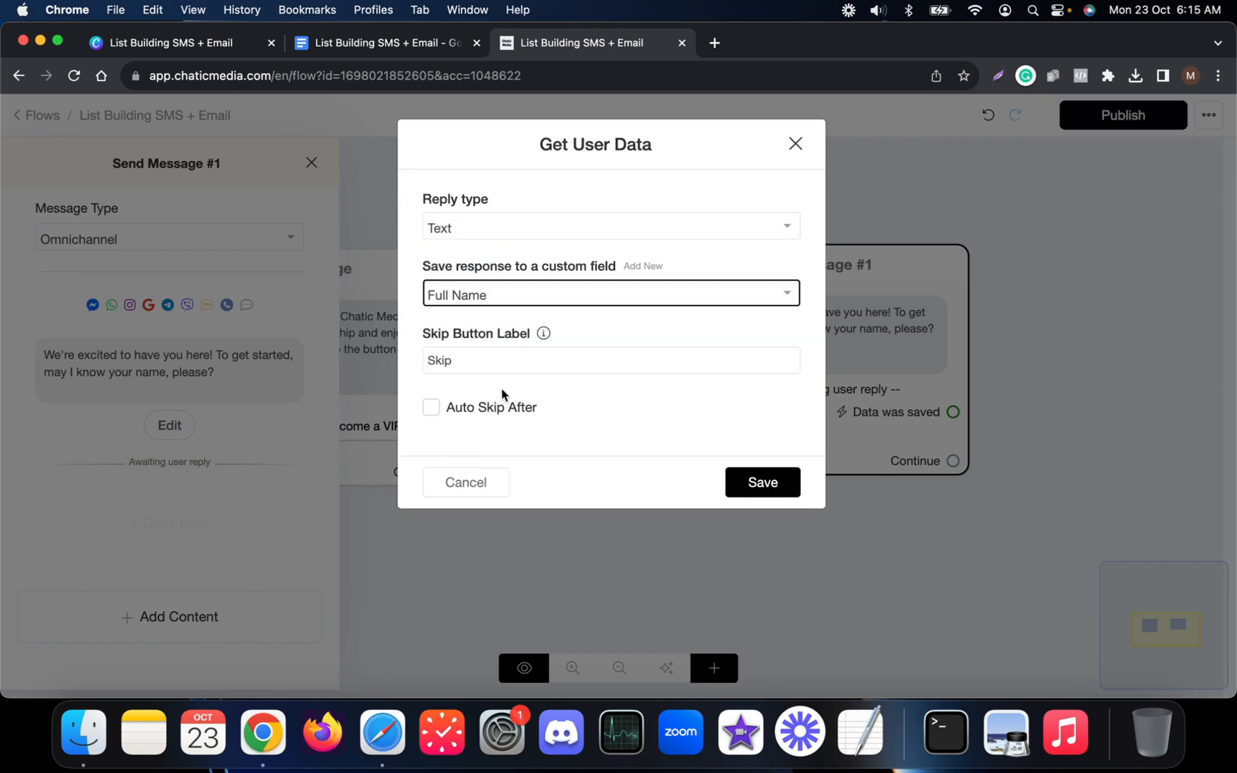
{"action": "left_click", "coordinate": [498, 358]}
{"action": "key", "text": "BackSpace"}
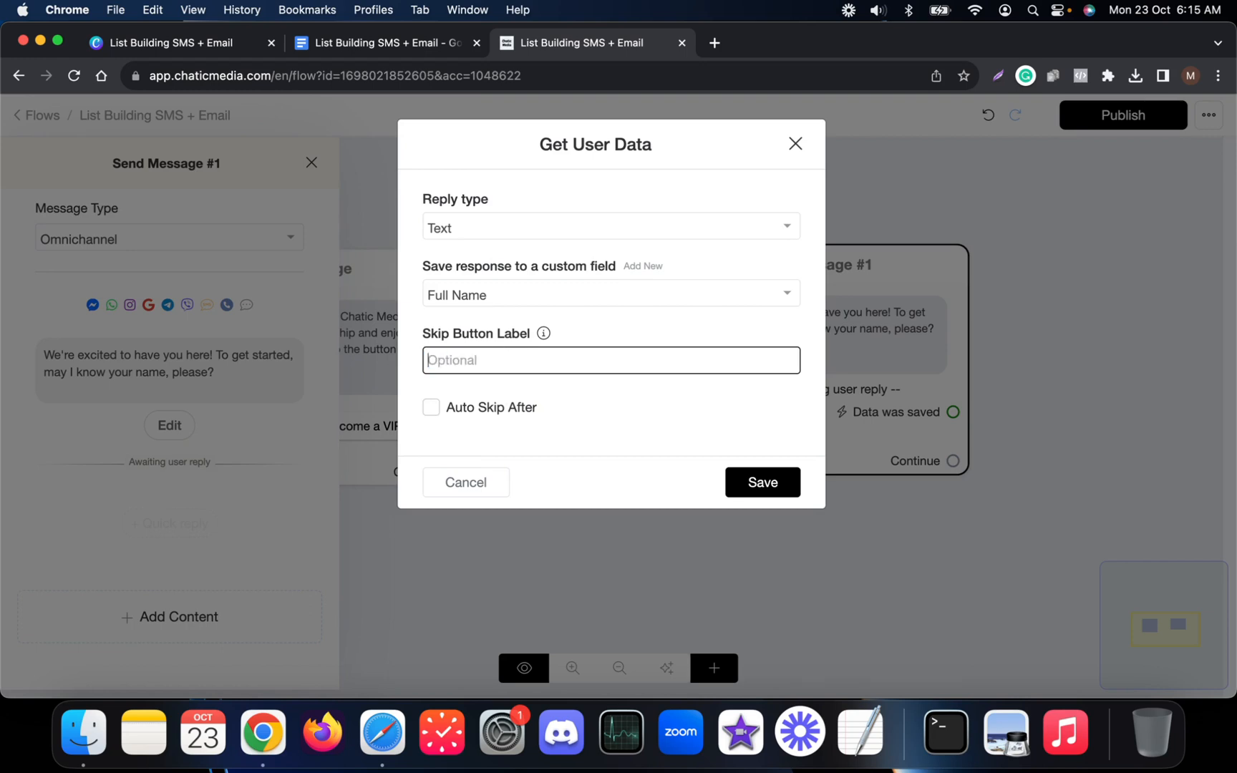
{"action": "left_click", "coordinate": [763, 482]}
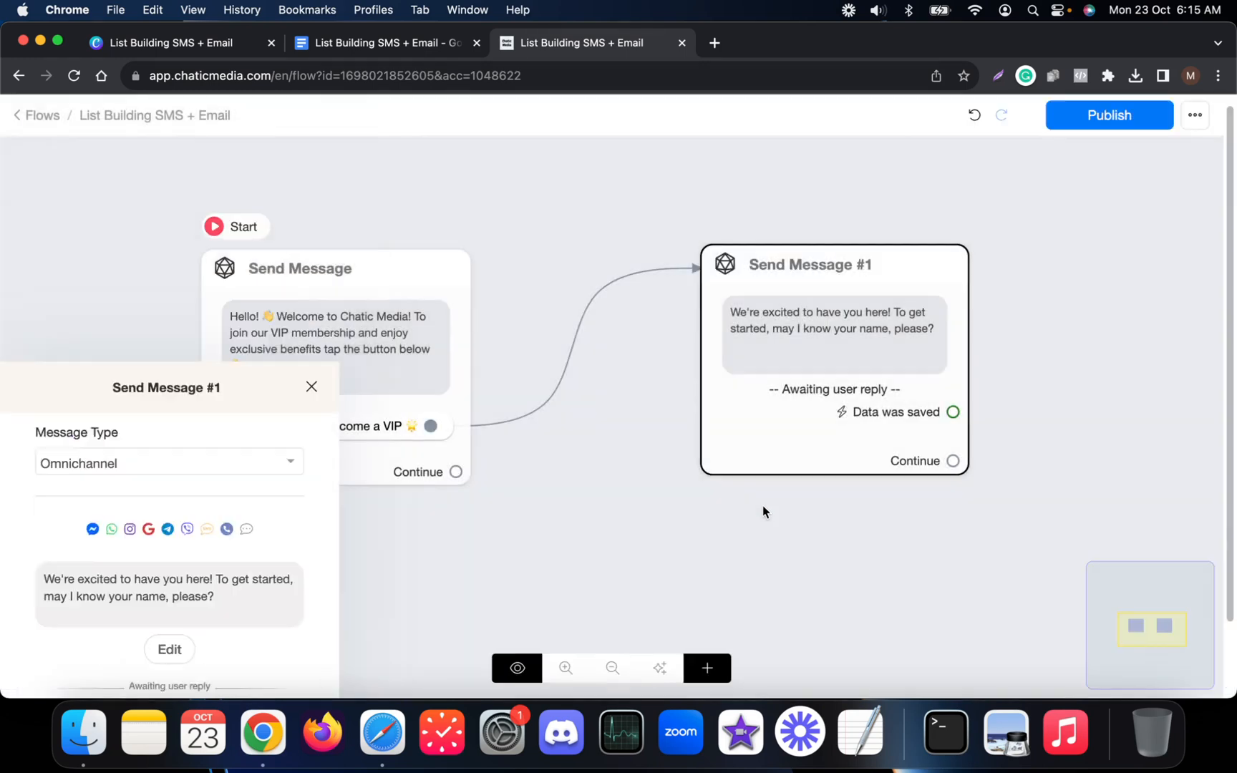
Copy the email question, then create Send Message #2 from 'Data was saved' with a reply capture and no Skip label.
{"action": "left_click_drag", "start_coordinate": [925, 353], "coordinate": [633, 365]}
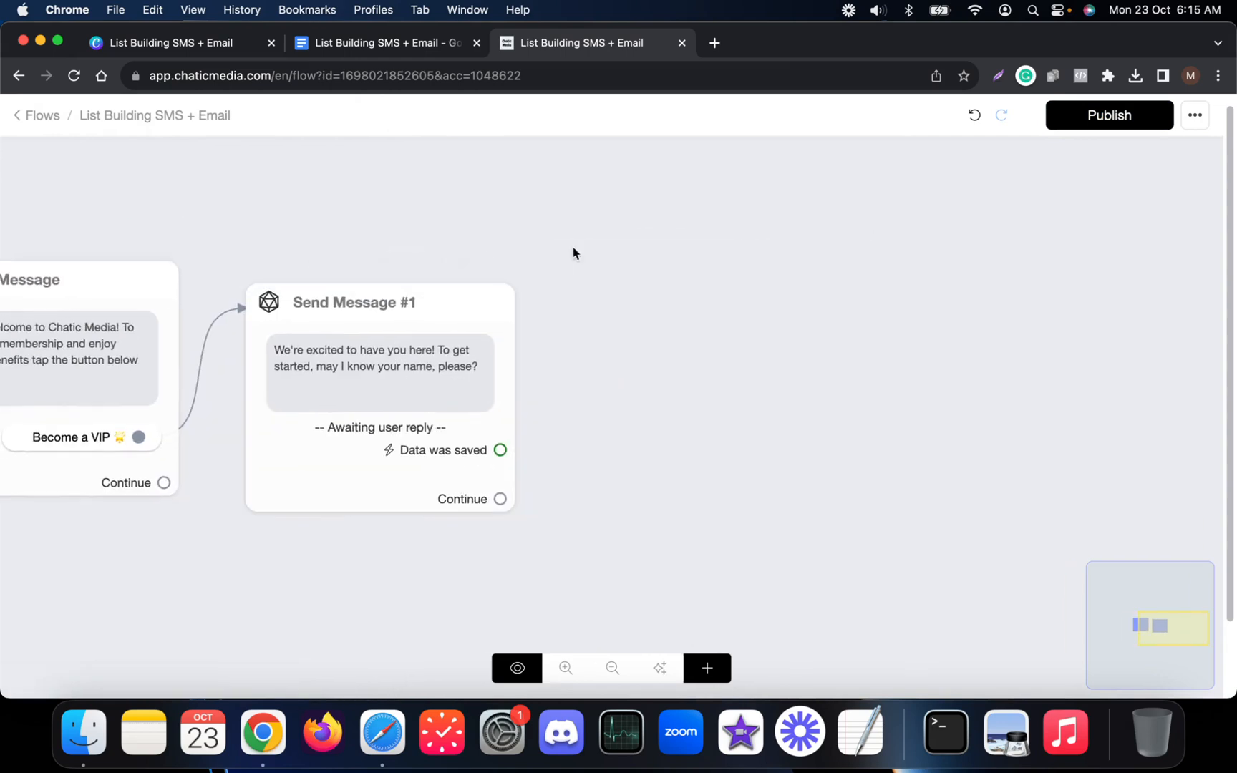
{"action": "left_click", "coordinate": [401, 43]}
{"action": "left_click_drag", "start_coordinate": [337, 402], "coordinate": [786, 402]}
{"action": "key", "text": "cmd+c"}
{"action": "left_click", "coordinate": [565, 43]}
{"action": "left_click_drag", "start_coordinate": [528, 426], "coordinate": [608, 368]}
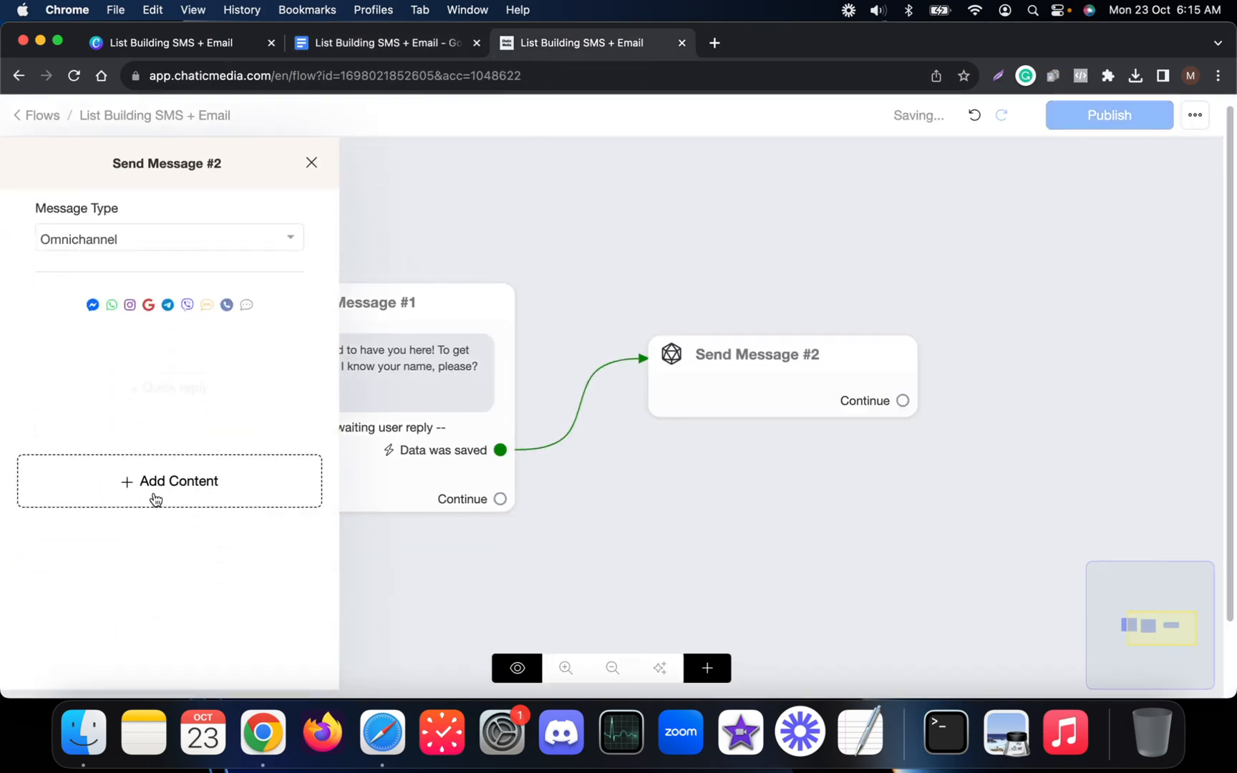
{"action": "left_click", "coordinate": [155, 494]}
{"action": "left_click", "coordinate": [111, 259]}
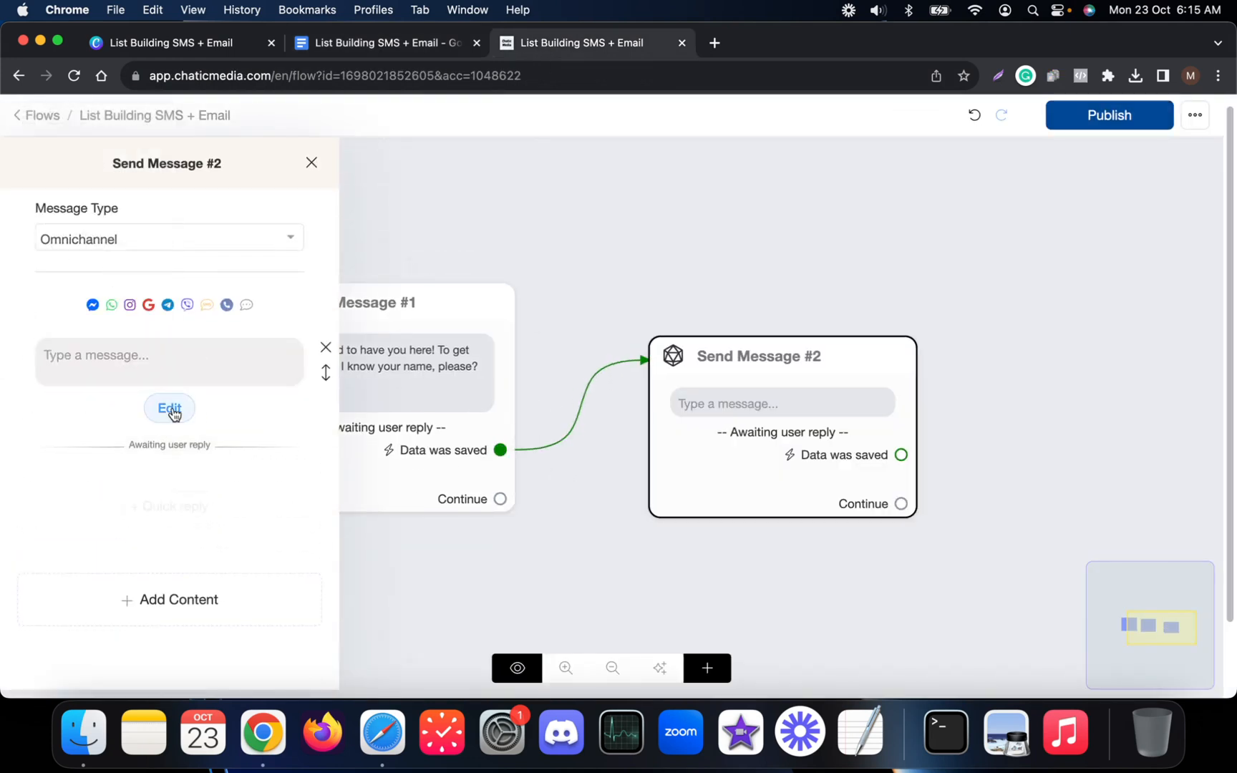
{"action": "left_click", "coordinate": [168, 409]}
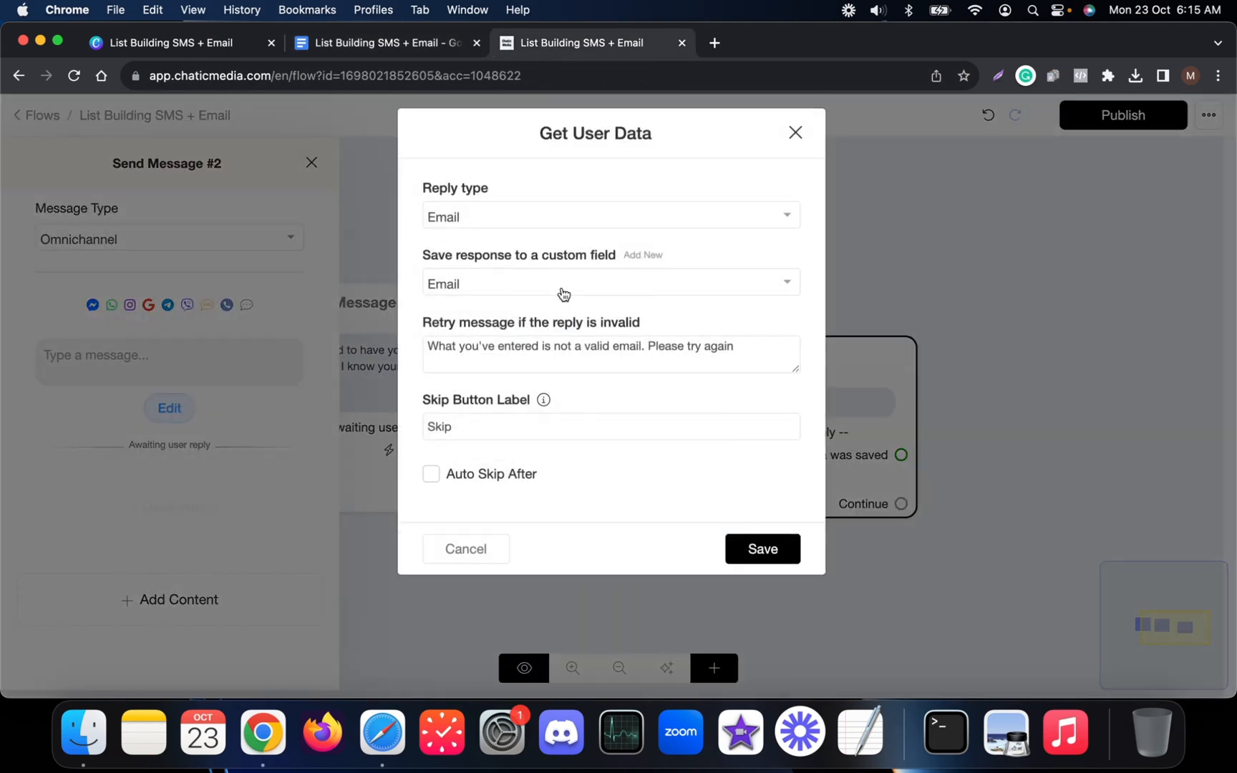
{"action": "double_click", "coordinate": [469, 435]}
{"action": "key", "text": "BackSpace"}
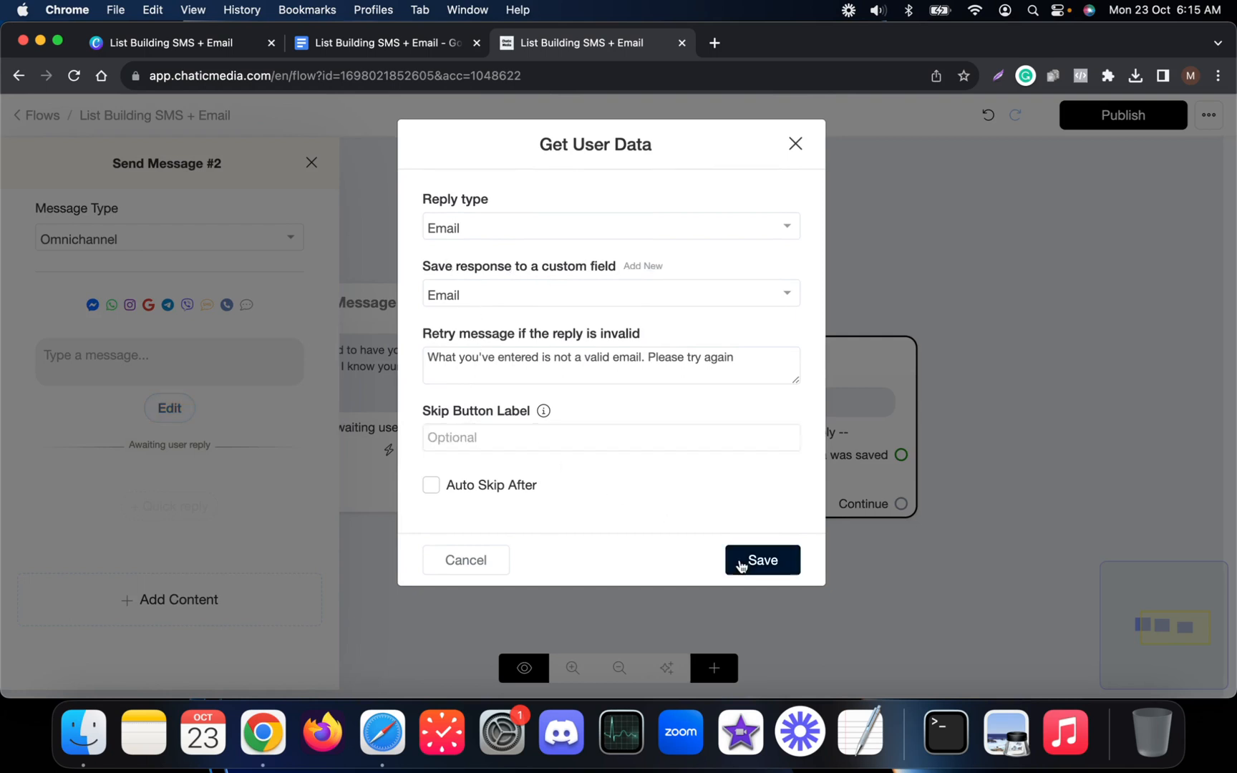
{"action": "left_click", "coordinate": [760, 560]}
Paste the email question, replacing [User's Name] with the {{full_name}} variable followed by '!'.
{"action": "left_click", "coordinate": [208, 361]}
{"action": "key", "text": "cmd+v"}
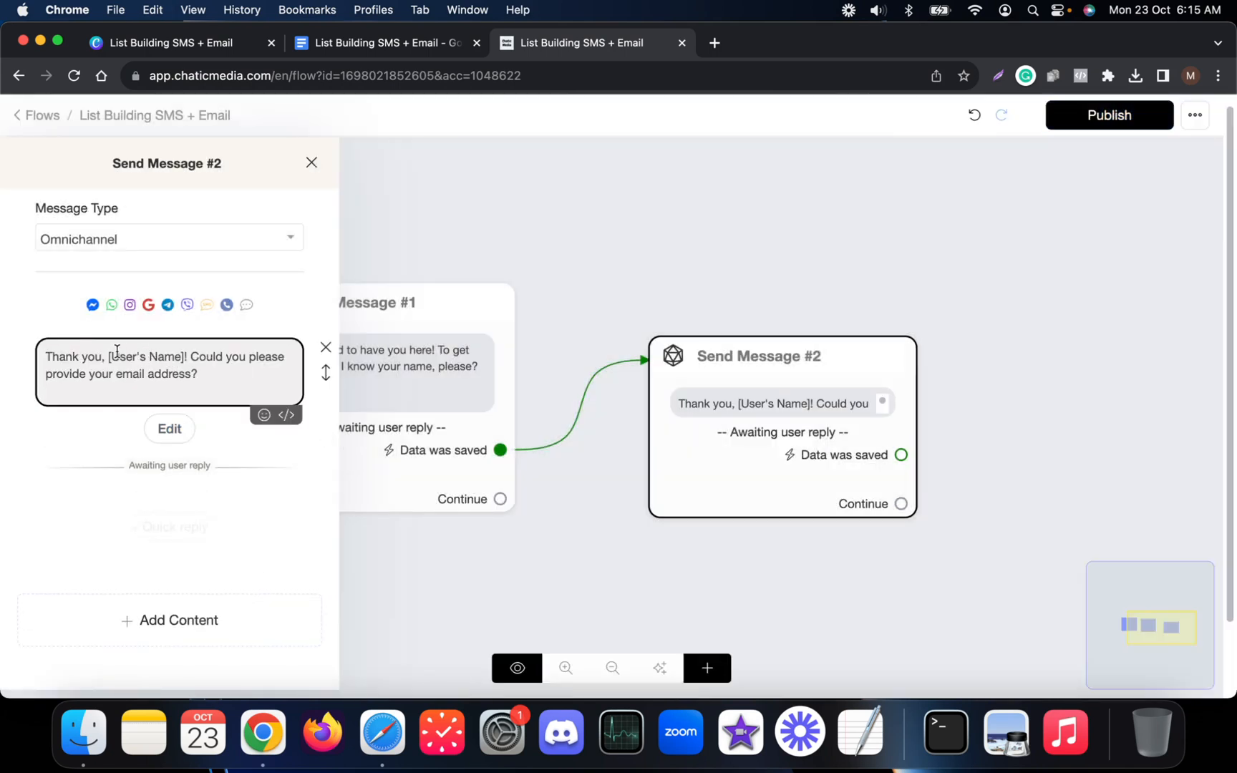
{"action": "left_click_drag", "start_coordinate": [113, 354], "coordinate": [178, 356]}
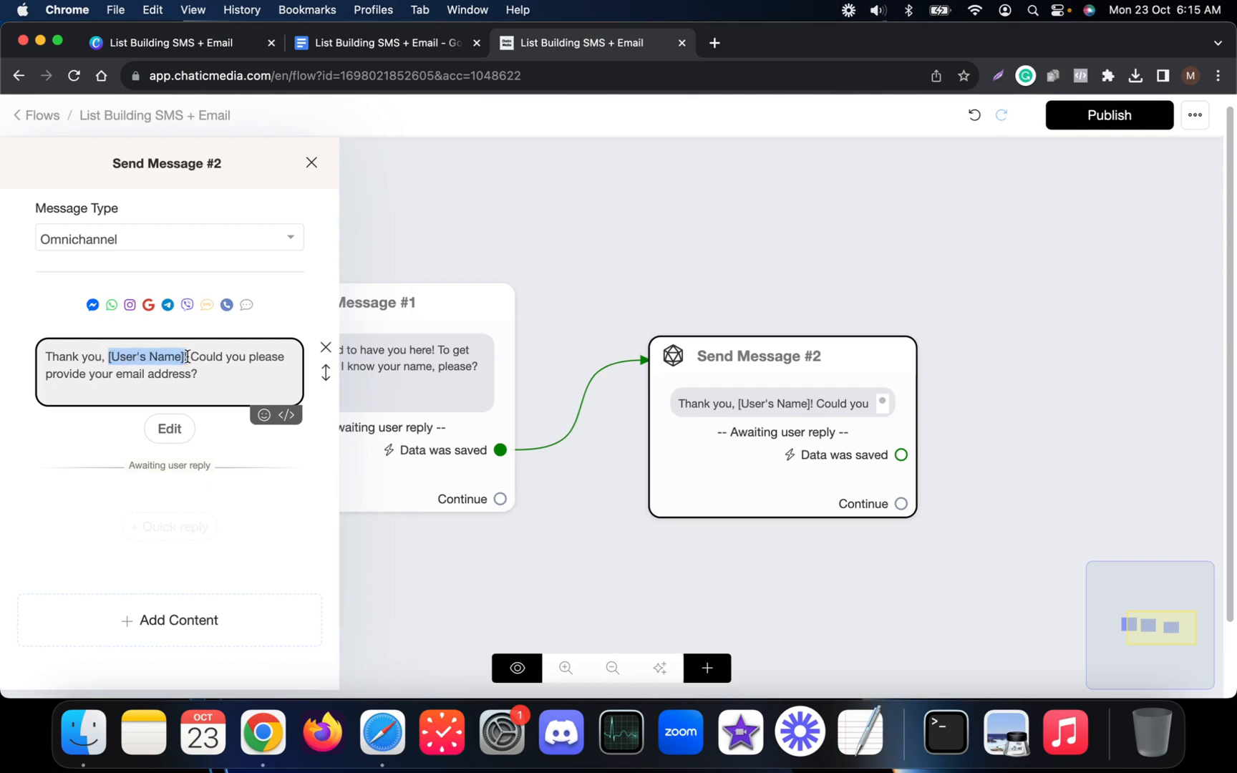
{"action": "key", "text": "BackSpace"}
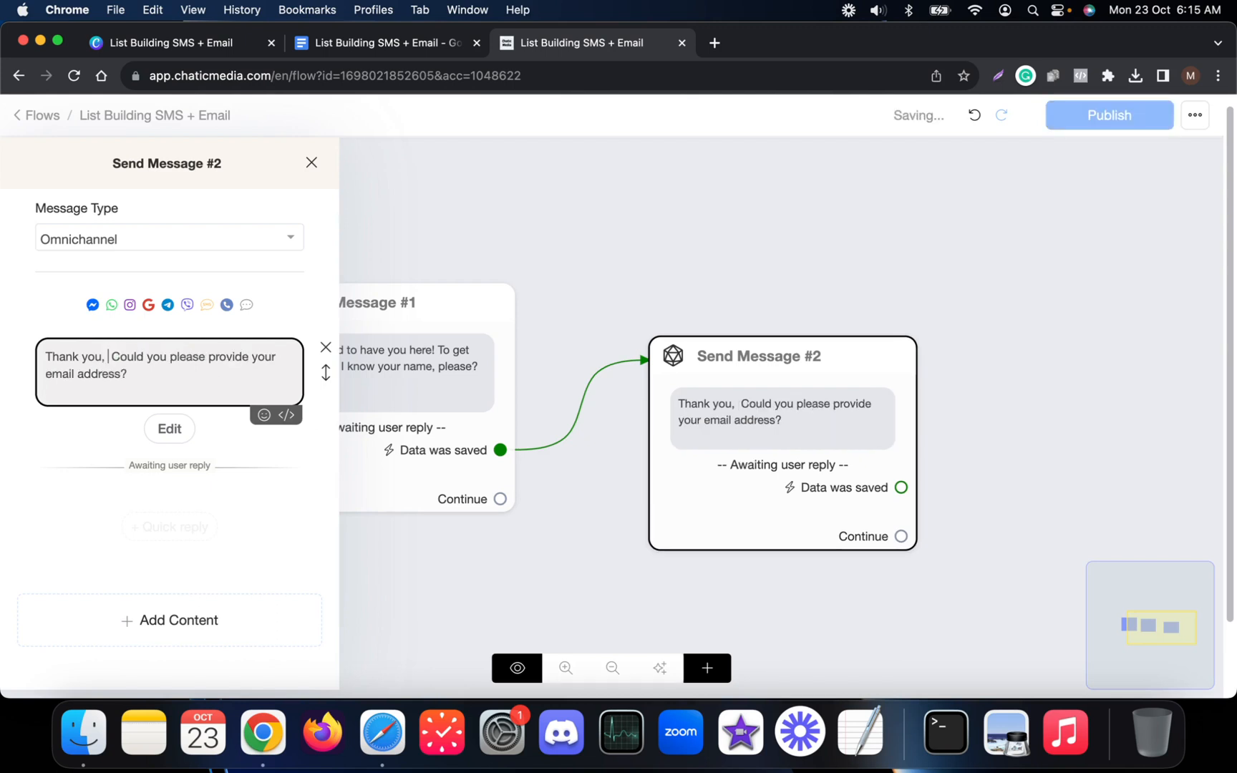
{"action": "type", "text": "{ful"}
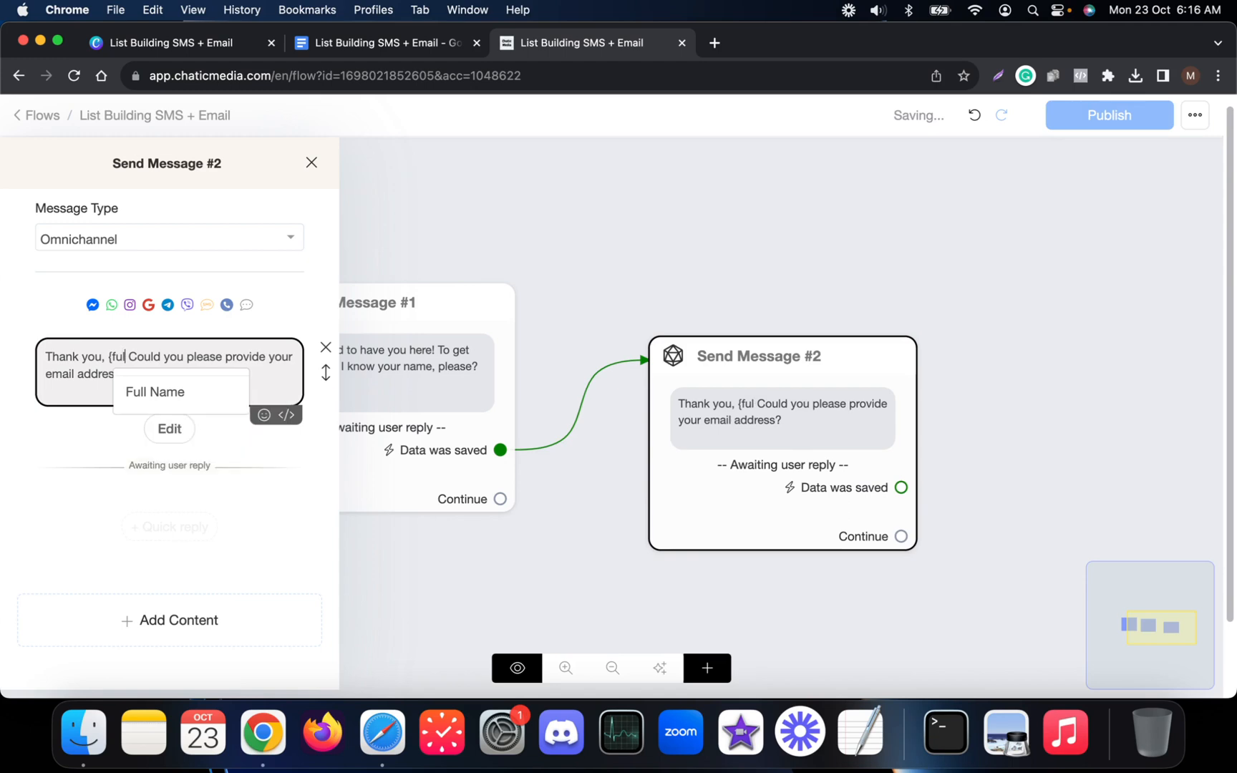
{"action": "left_click", "coordinate": [213, 388]}
{"action": "type", "text": "!"}
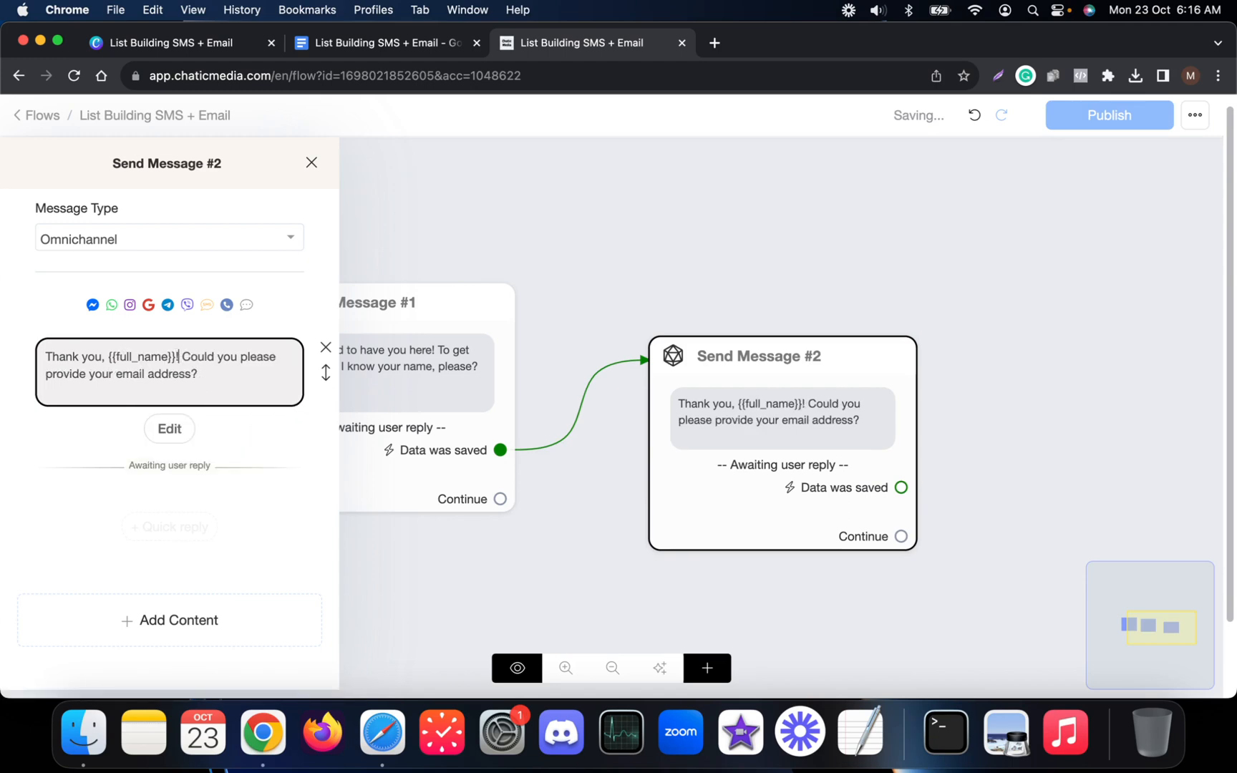
{"action": "left_click", "coordinate": [674, 252]}
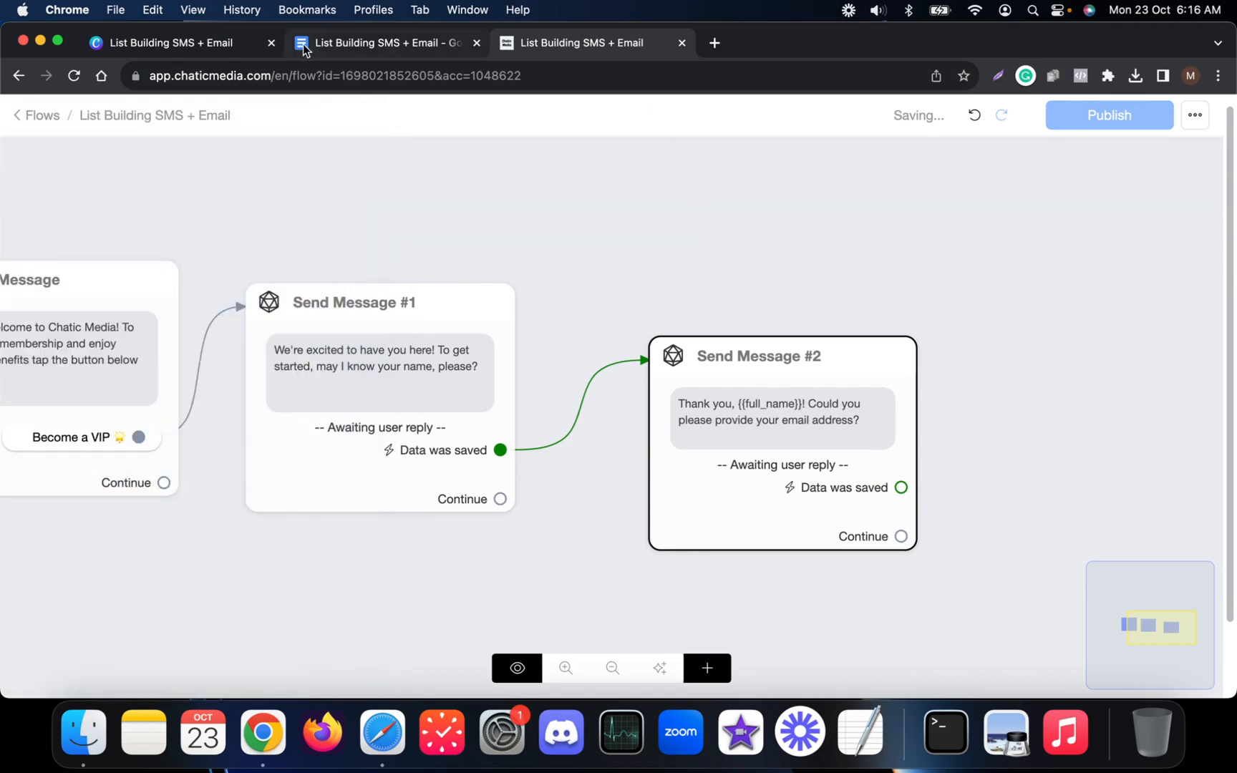
Select the phone-number question in the script and reposition Send Message #2 on the canvas.
{"action": "left_click", "coordinate": [303, 44]}
{"action": "left_click_drag", "start_coordinate": [340, 436], "coordinate": [876, 432]}
{"action": "left_click", "coordinate": [579, 42]}
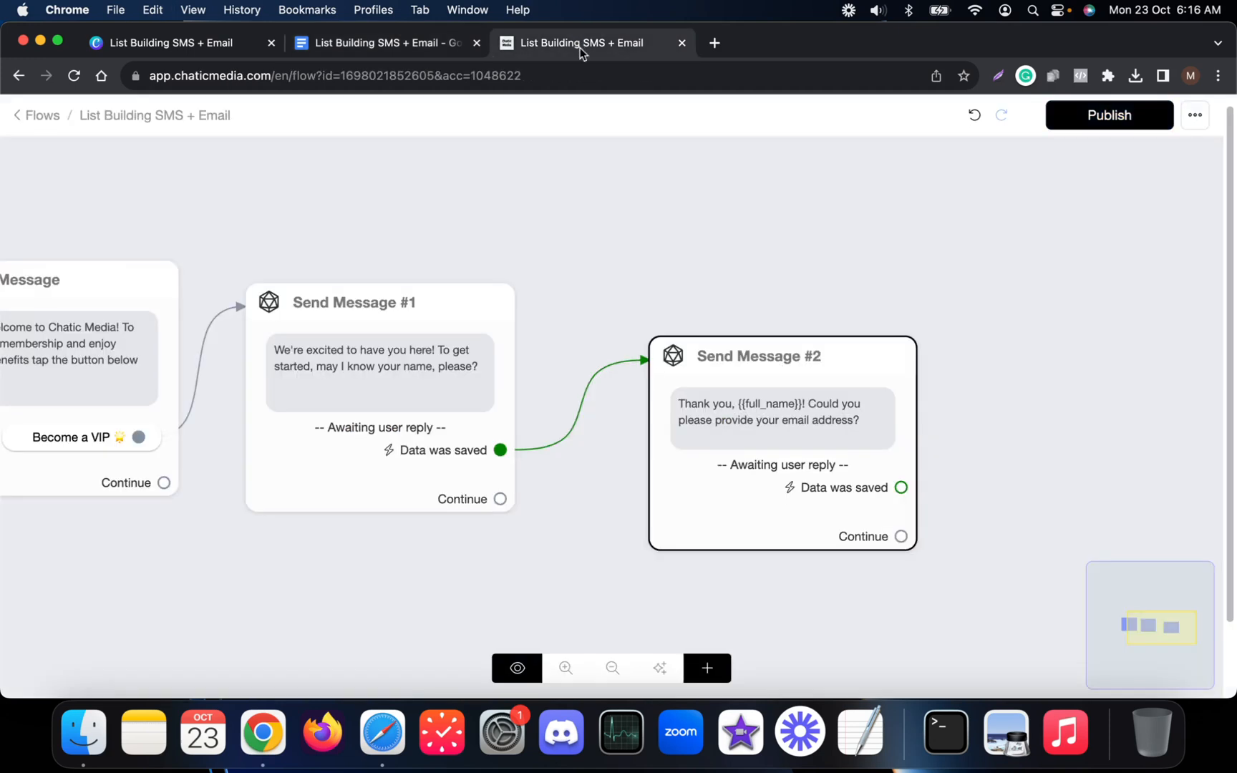
{"action": "left_click_drag", "start_coordinate": [839, 304], "coordinate": [503, 306]}
{"action": "left_click_drag", "start_coordinate": [481, 423], "coordinate": [413, 399]}
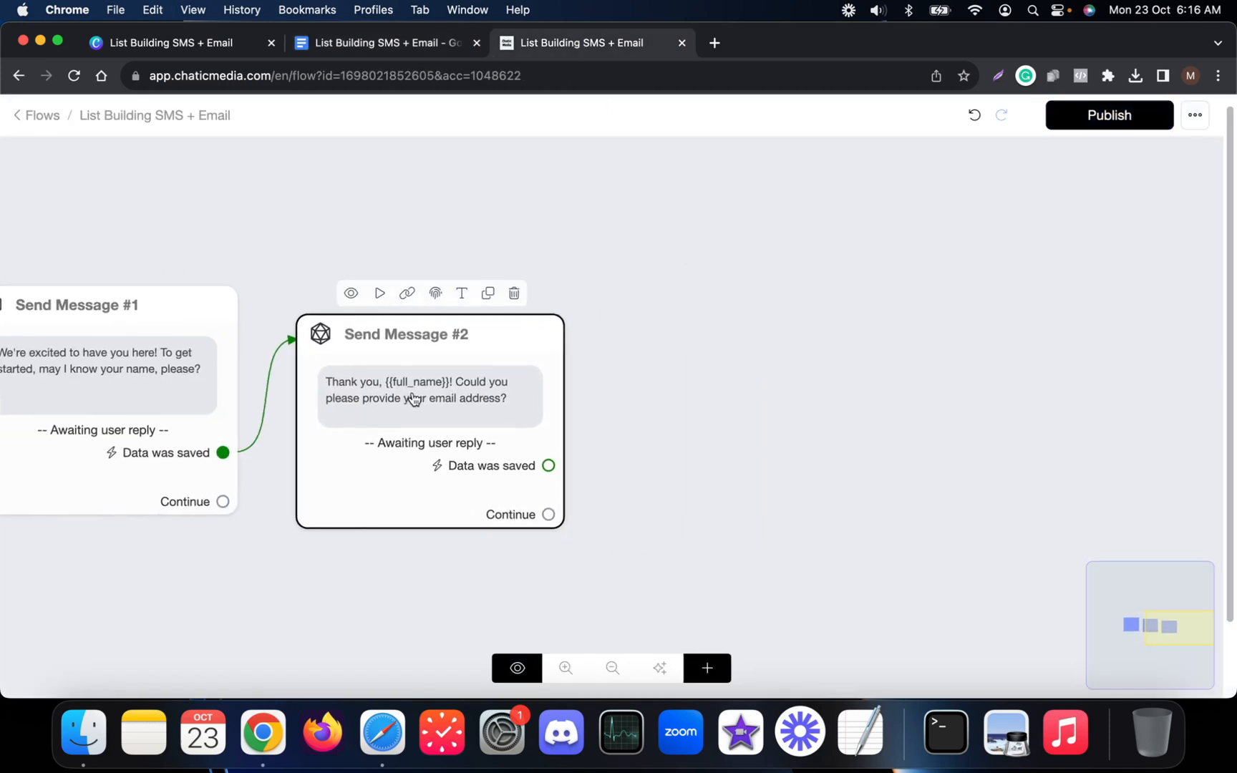
{"action": "left_click", "coordinate": [475, 414]}
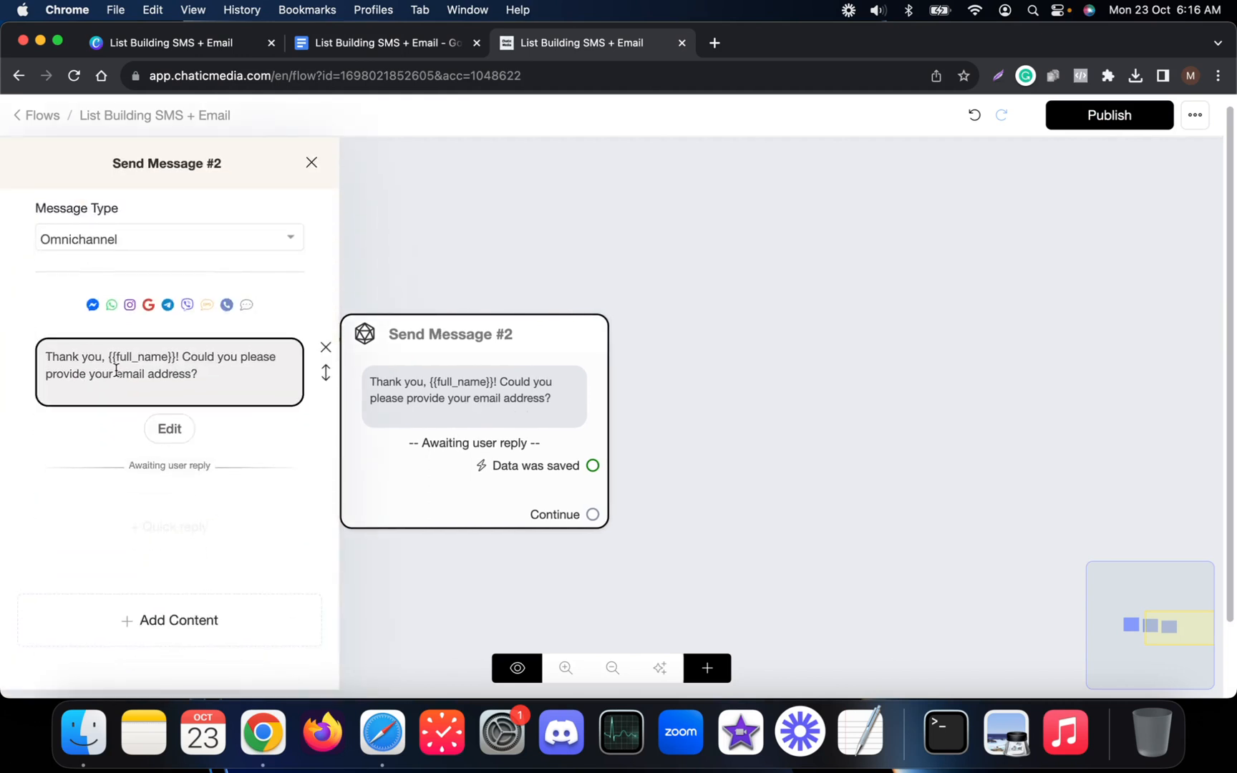
{"action": "left_click", "coordinate": [736, 450]}
Add an Actions #1 step with Set Email Opt-In, linked from Send Message #2's 'Data was saved'.
{"action": "left_click", "coordinate": [706, 667]}
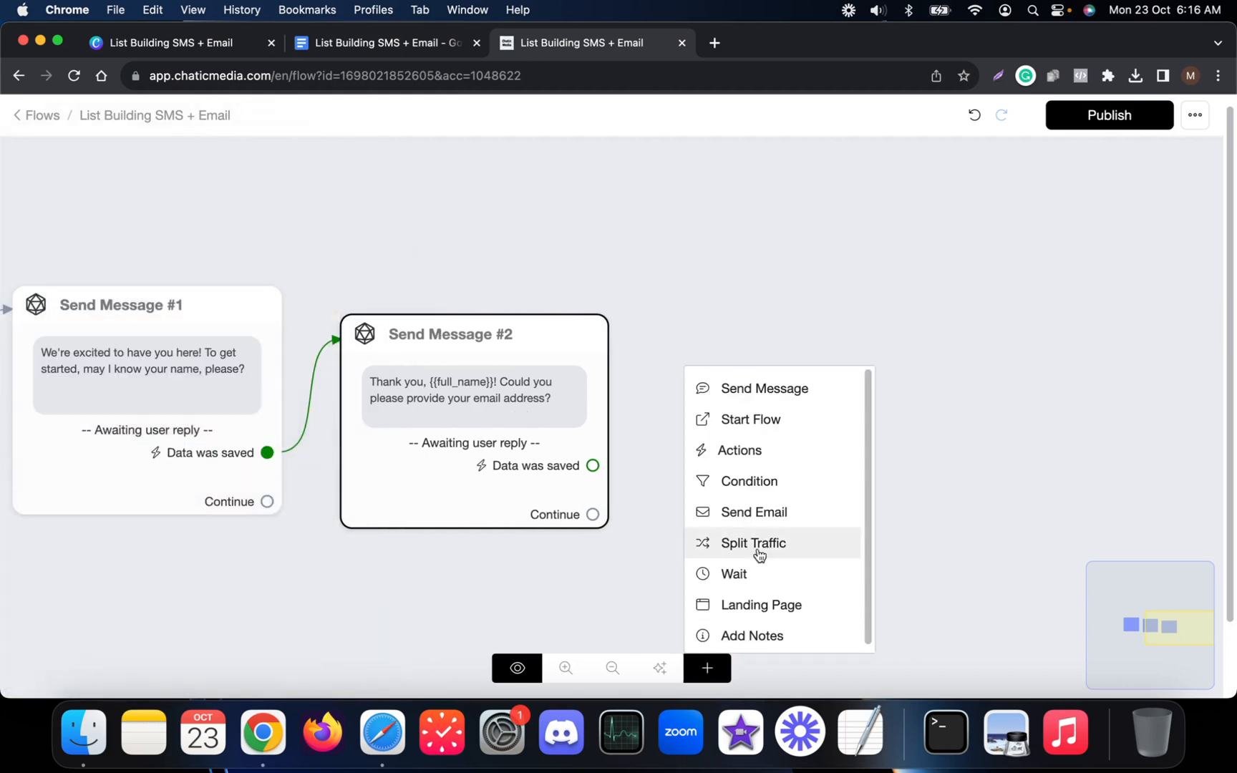
{"action": "left_click", "coordinate": [773, 458]}
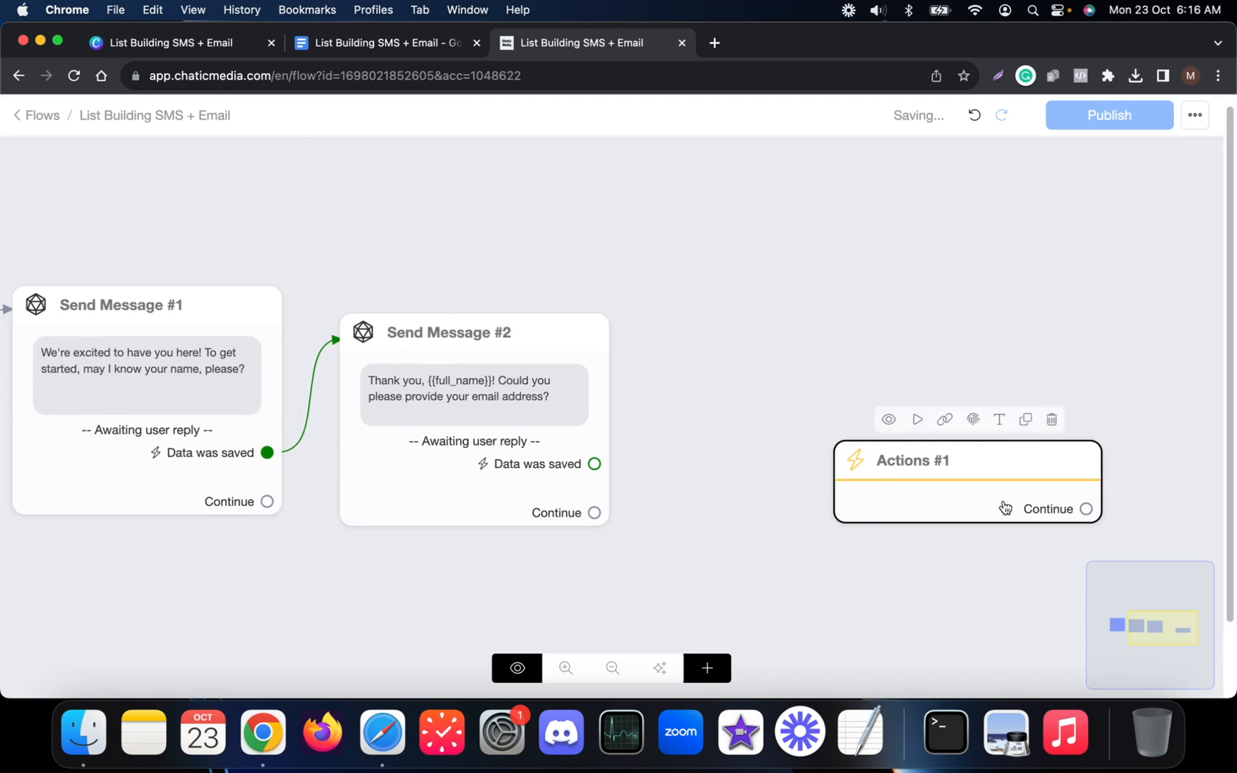
{"action": "left_click", "coordinate": [1005, 507]}
{"action": "left_click", "coordinate": [199, 309]}
{"action": "left_click", "coordinate": [126, 356]}
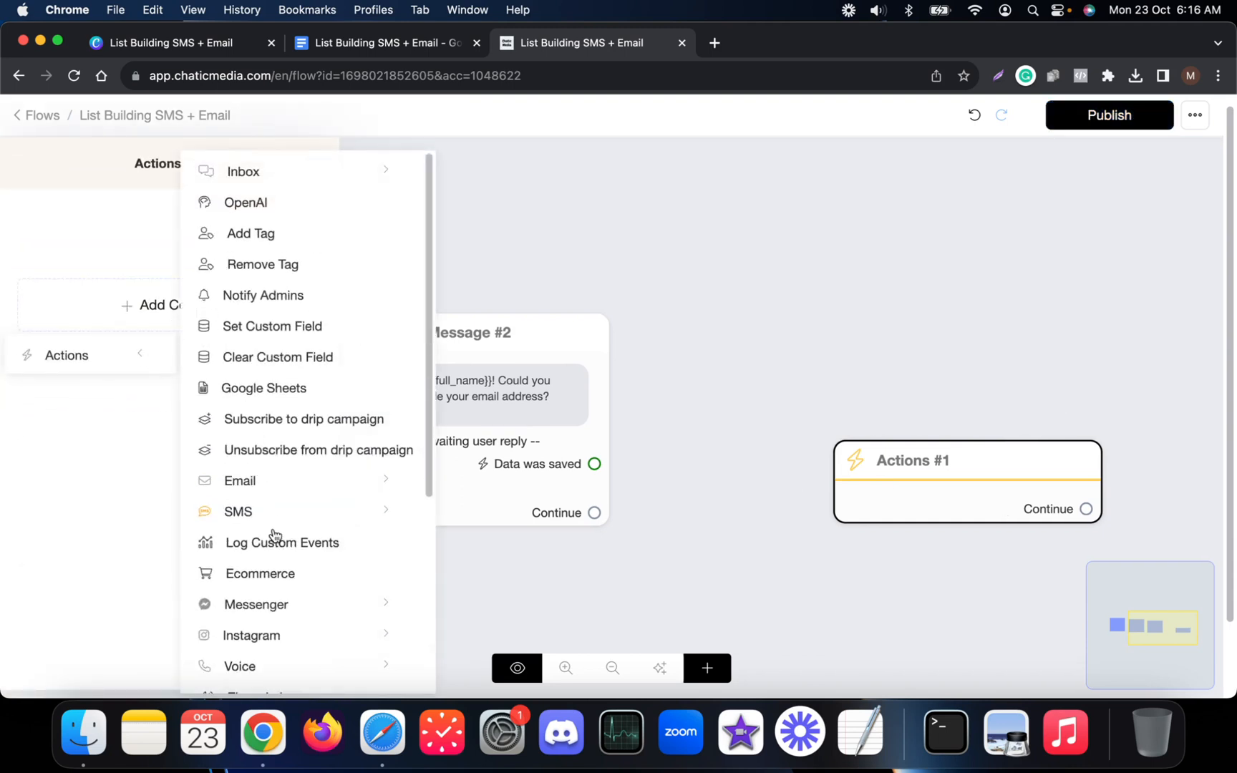
{"action": "left_click", "coordinate": [299, 484]}
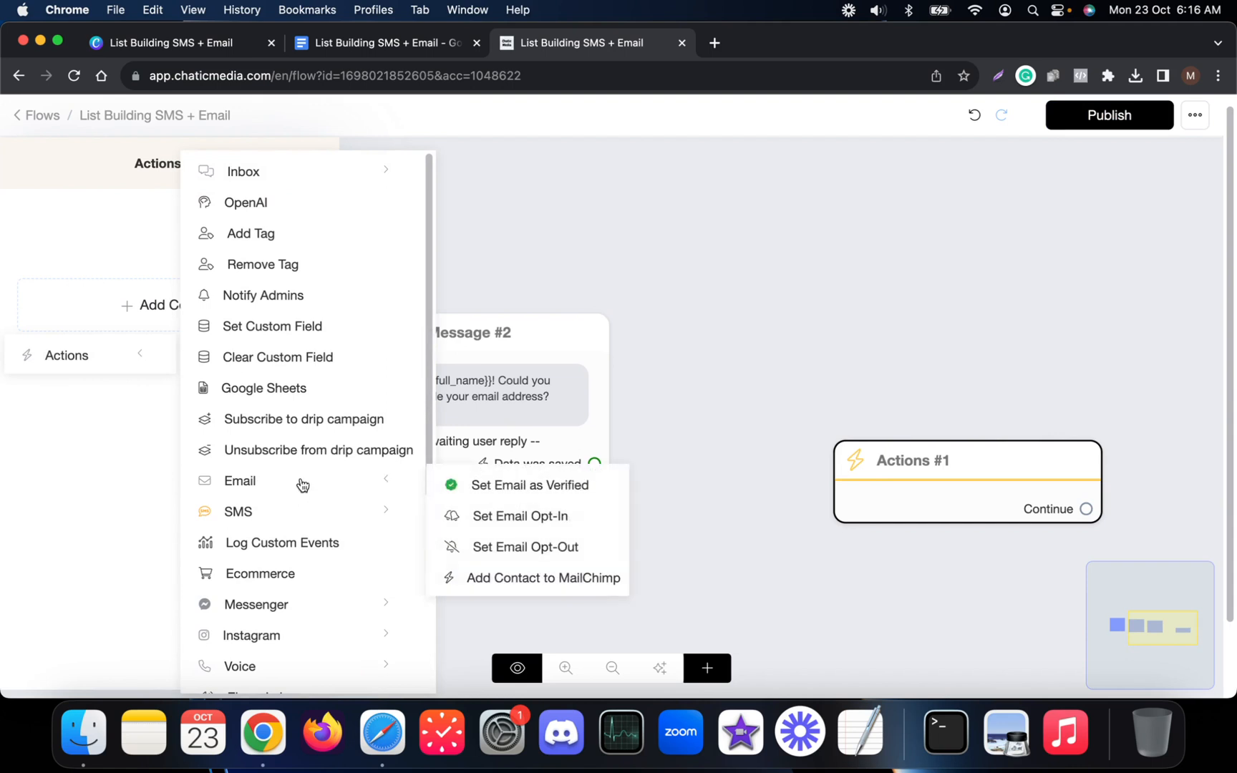
{"action": "left_click", "coordinate": [515, 522]}
{"action": "left_click", "coordinate": [938, 419]}
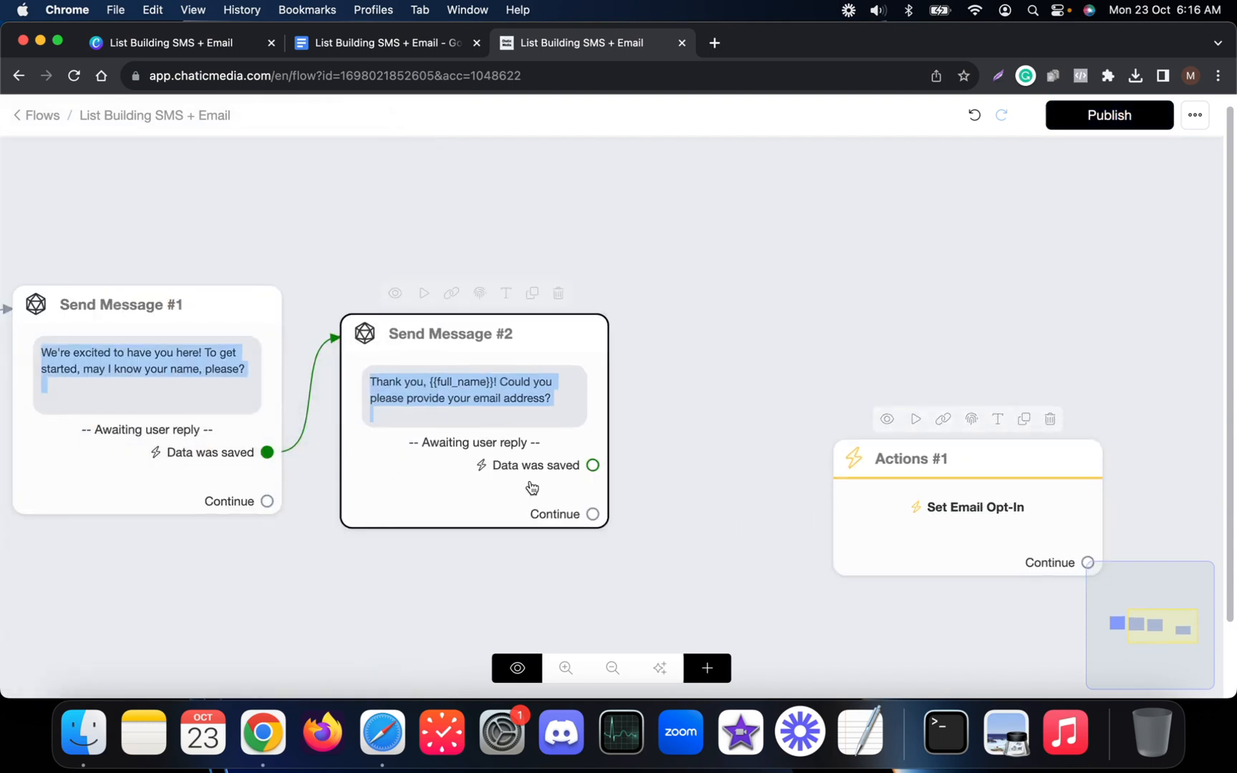
{"action": "left_click_drag", "start_coordinate": [591, 465], "coordinate": [715, 387]}
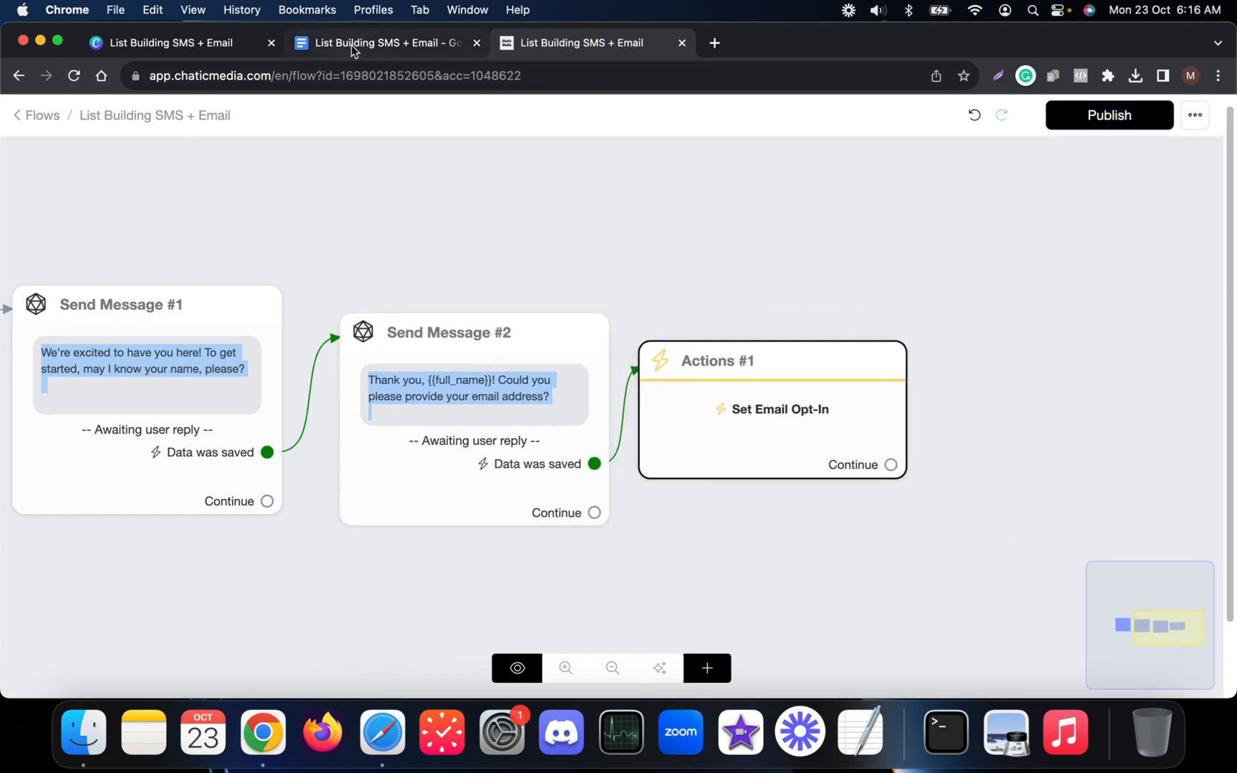
Copy the phone-number question from the script document.
{"action": "left_click", "coordinate": [73, 76]}
{"action": "left_click", "coordinate": [383, 43]}
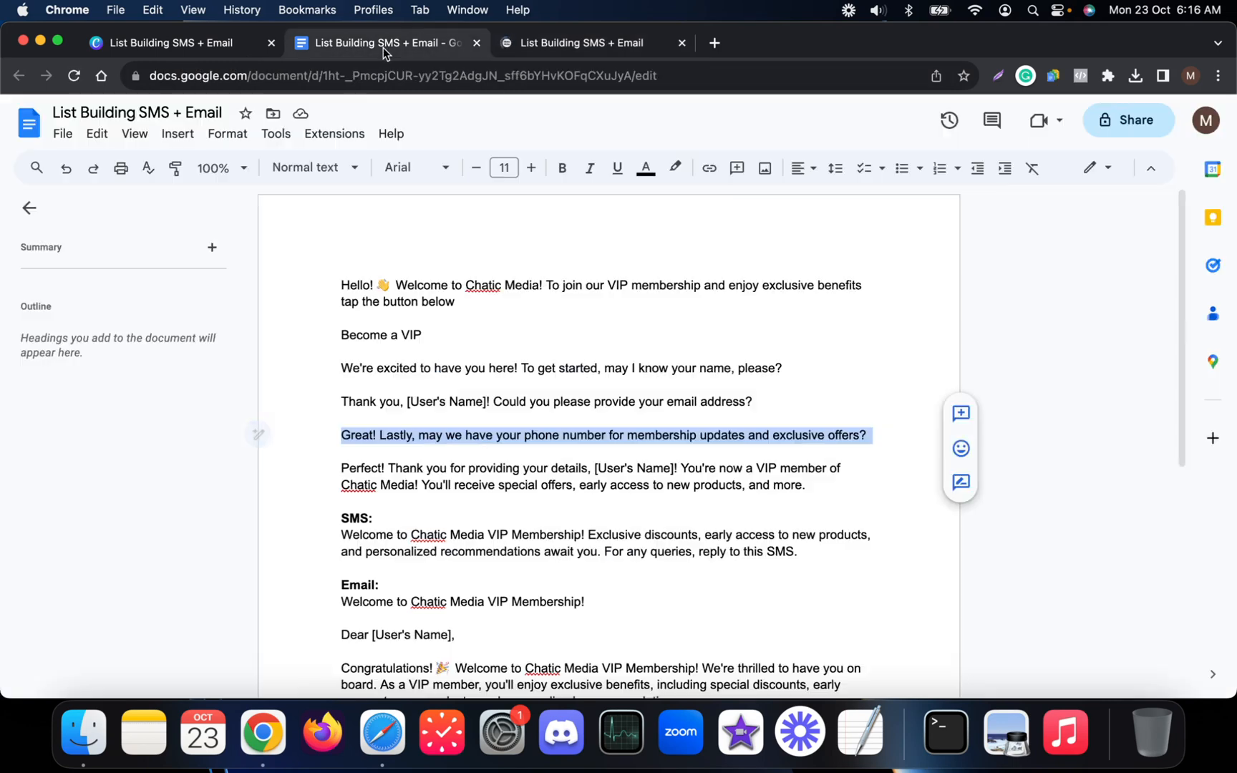
{"action": "right_click", "coordinate": [440, 436]}
{"action": "left_click", "coordinate": [506, 247]}
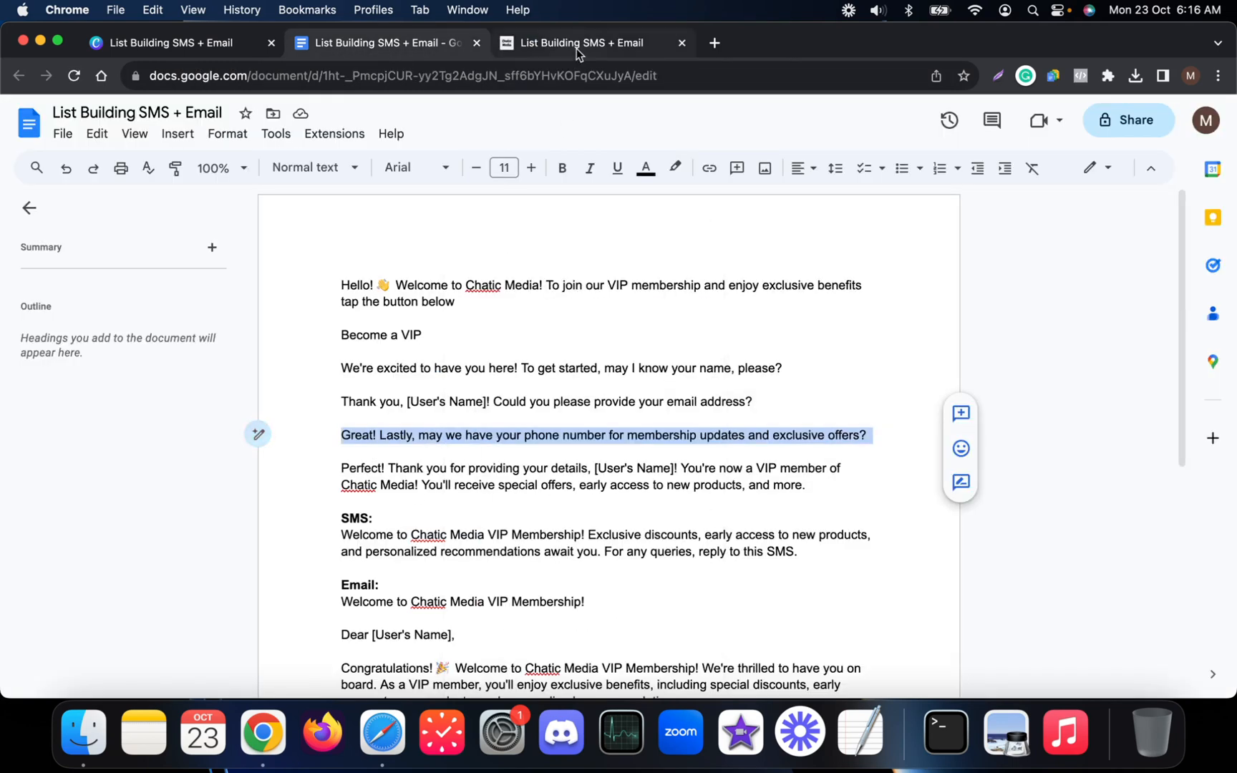
{"action": "left_click", "coordinate": [576, 43]}
{"action": "left_click_drag", "start_coordinate": [626, 422], "coordinate": [663, 403]}
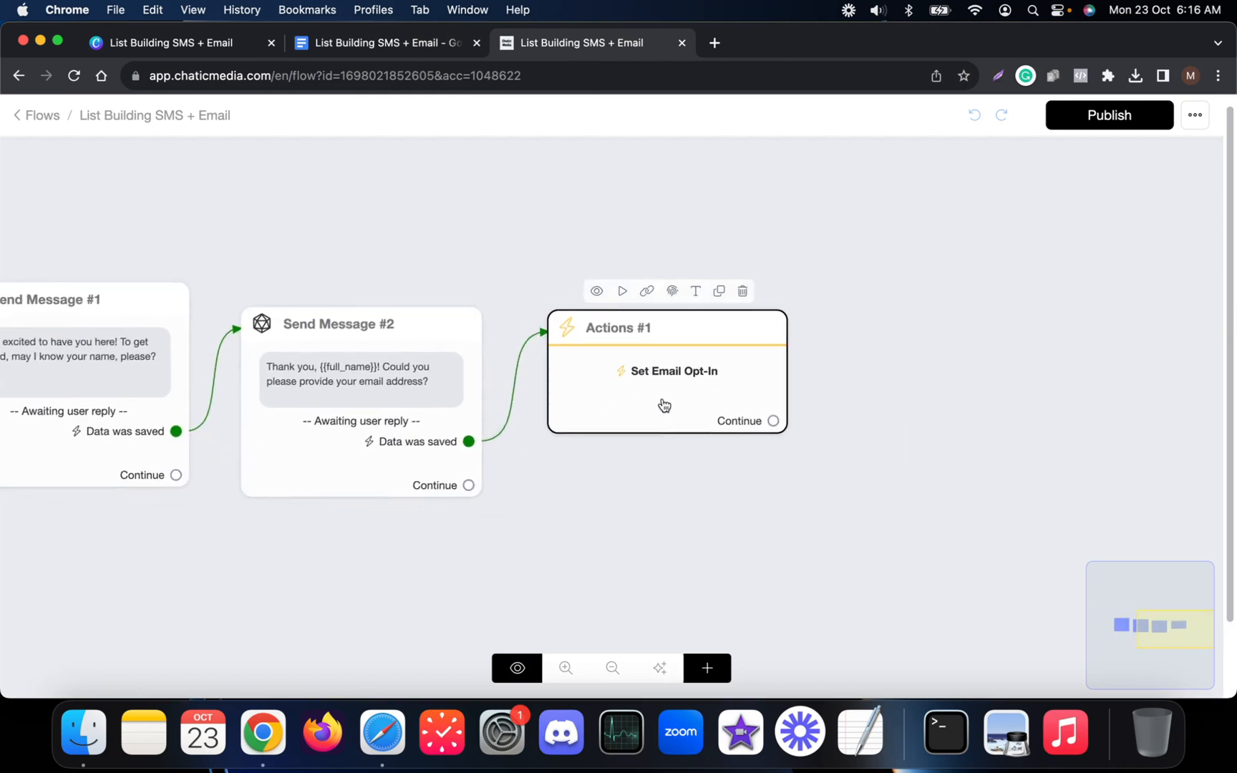
Add a Send Message #3 step connected after Actions #1.
{"action": "left_click", "coordinate": [708, 667]}
{"action": "left_click", "coordinate": [795, 389]}
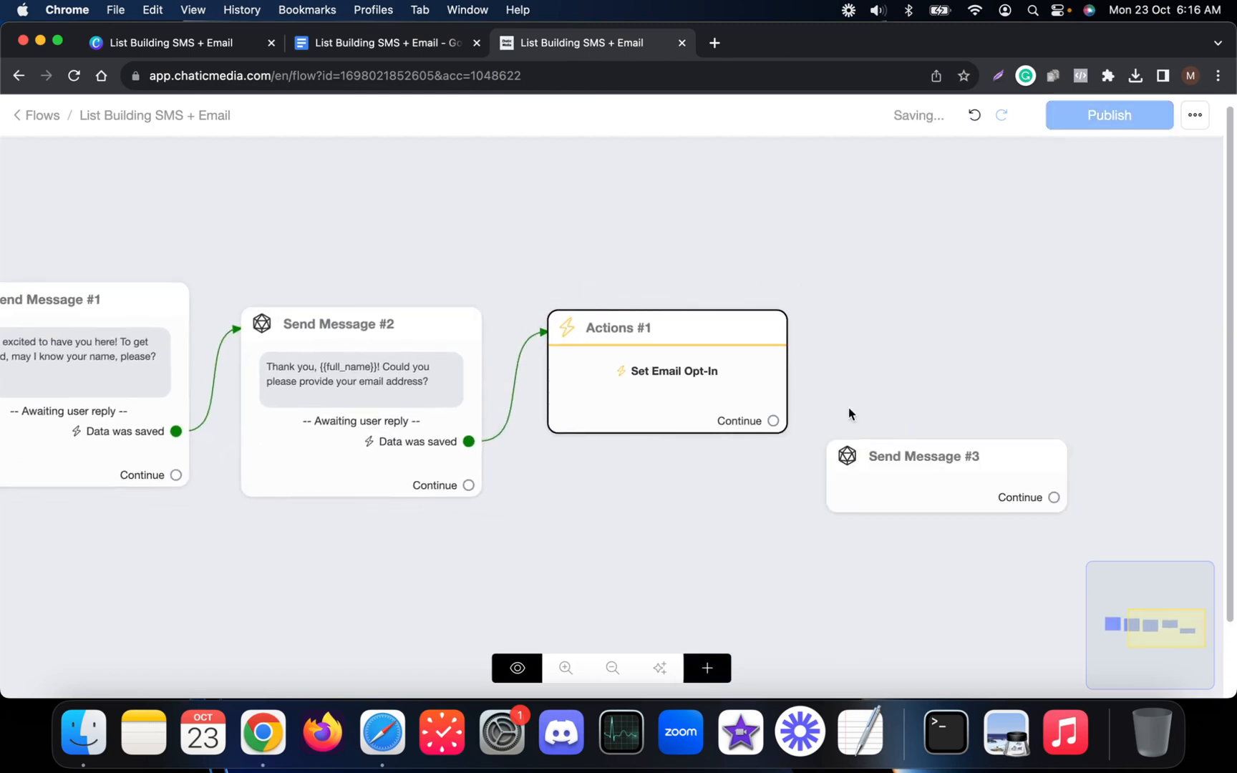
{"action": "left_click_drag", "start_coordinate": [770, 422], "coordinate": [859, 475]}
{"action": "left_click_drag", "start_coordinate": [923, 410], "coordinate": [919, 342]}
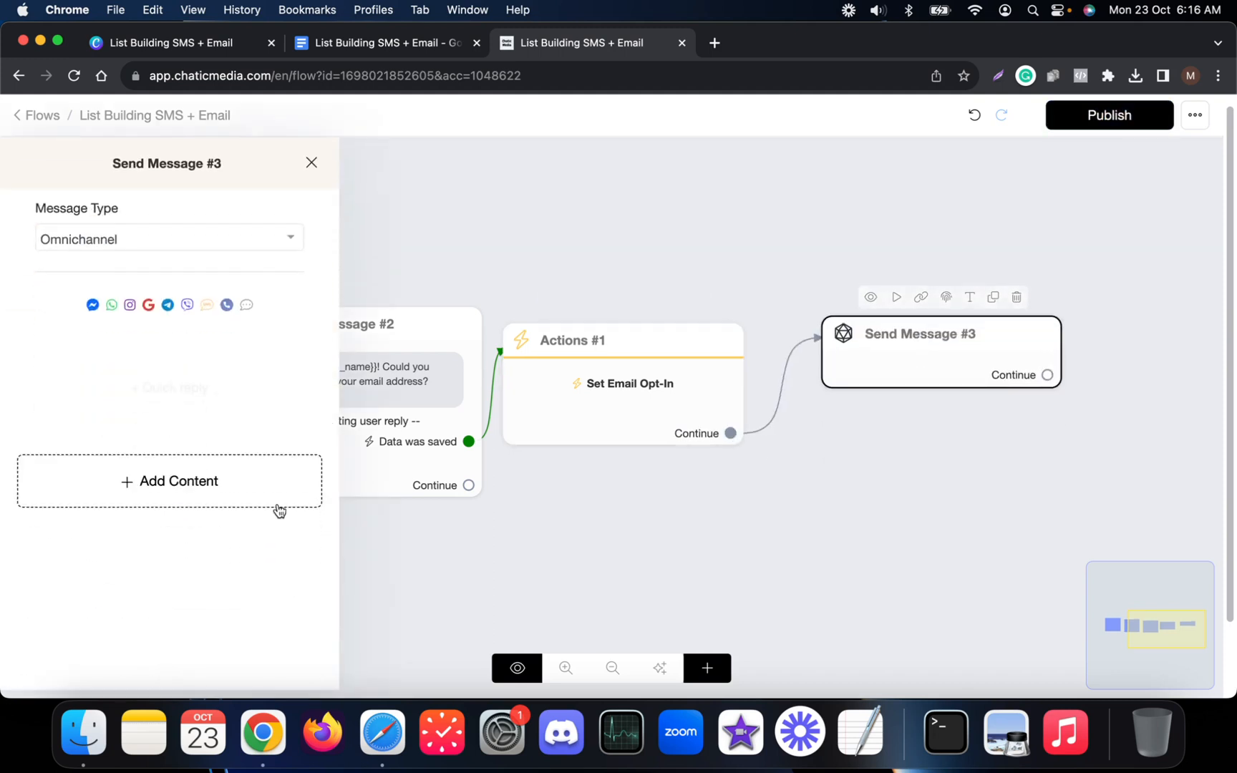
Give Send Message #3 a user-data reply of type Phone with no Skip label.
{"action": "left_click", "coordinate": [278, 501]}
{"action": "left_click", "coordinate": [112, 268]}
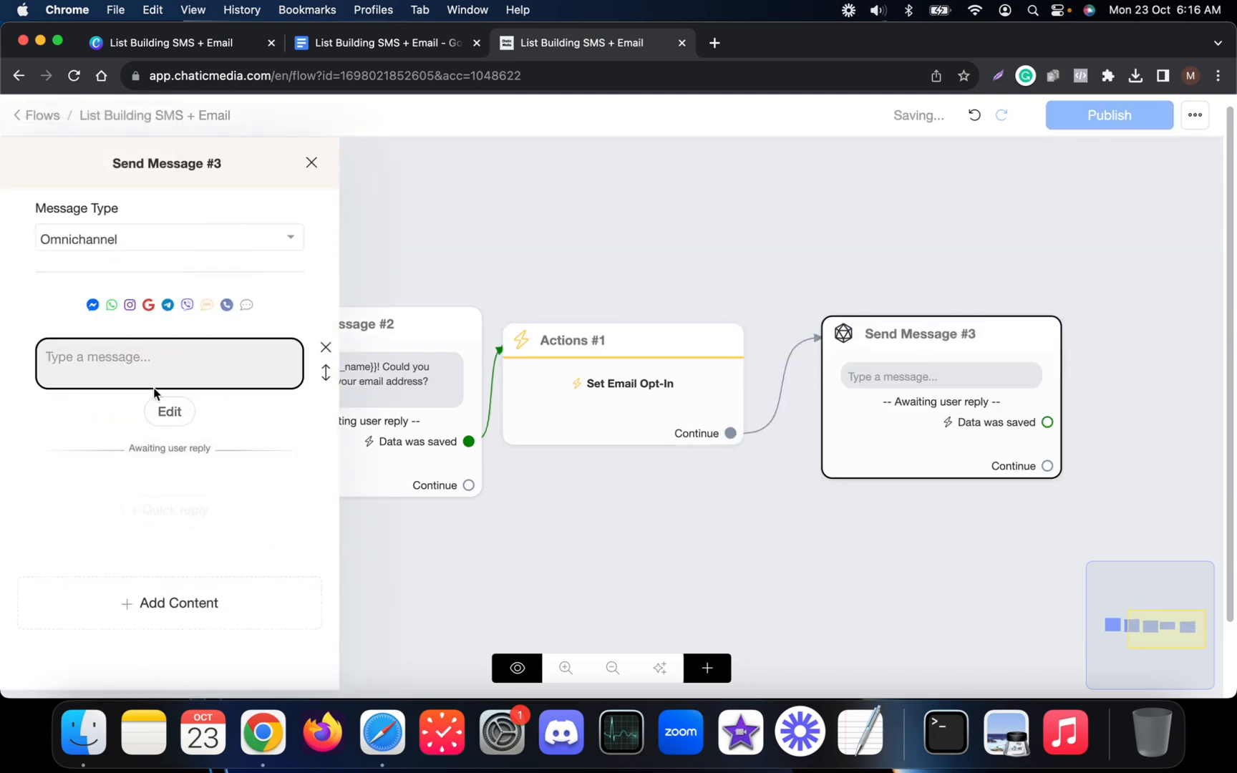
{"action": "left_click", "coordinate": [165, 405]}
{"action": "left_click", "coordinate": [510, 229]}
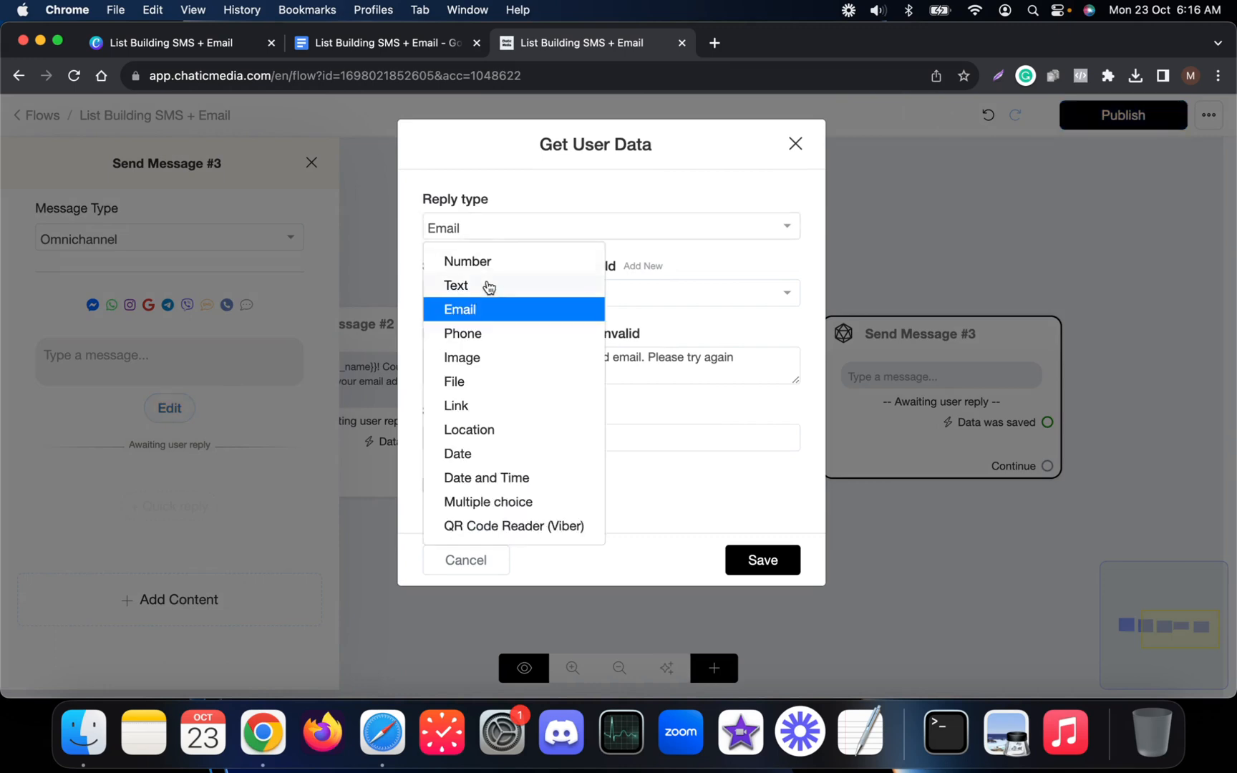
{"action": "left_click", "coordinate": [477, 337]}
{"action": "double_click", "coordinate": [503, 443]}
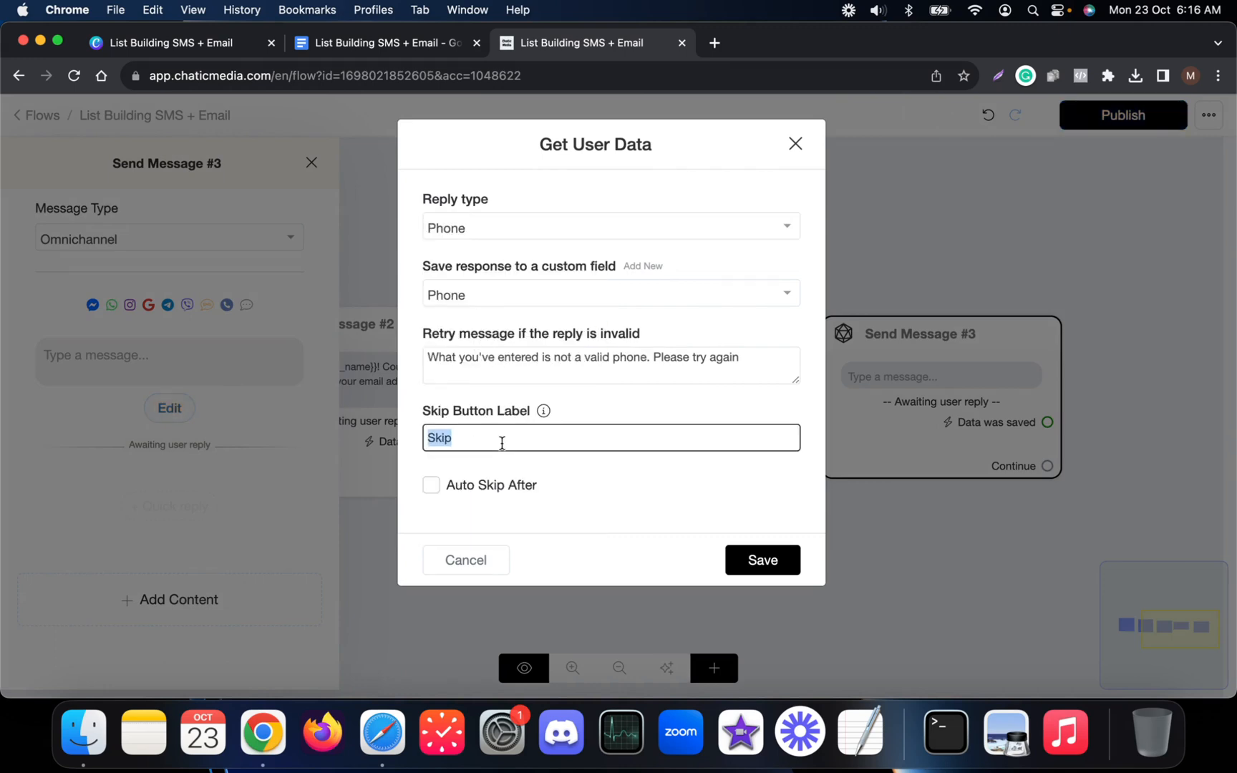
{"action": "key", "text": "BackSpace"}
{"action": "left_click", "coordinate": [726, 553]}
Paste the phone-number request as Send Message #3's text.
{"action": "left_click", "coordinate": [165, 362]}
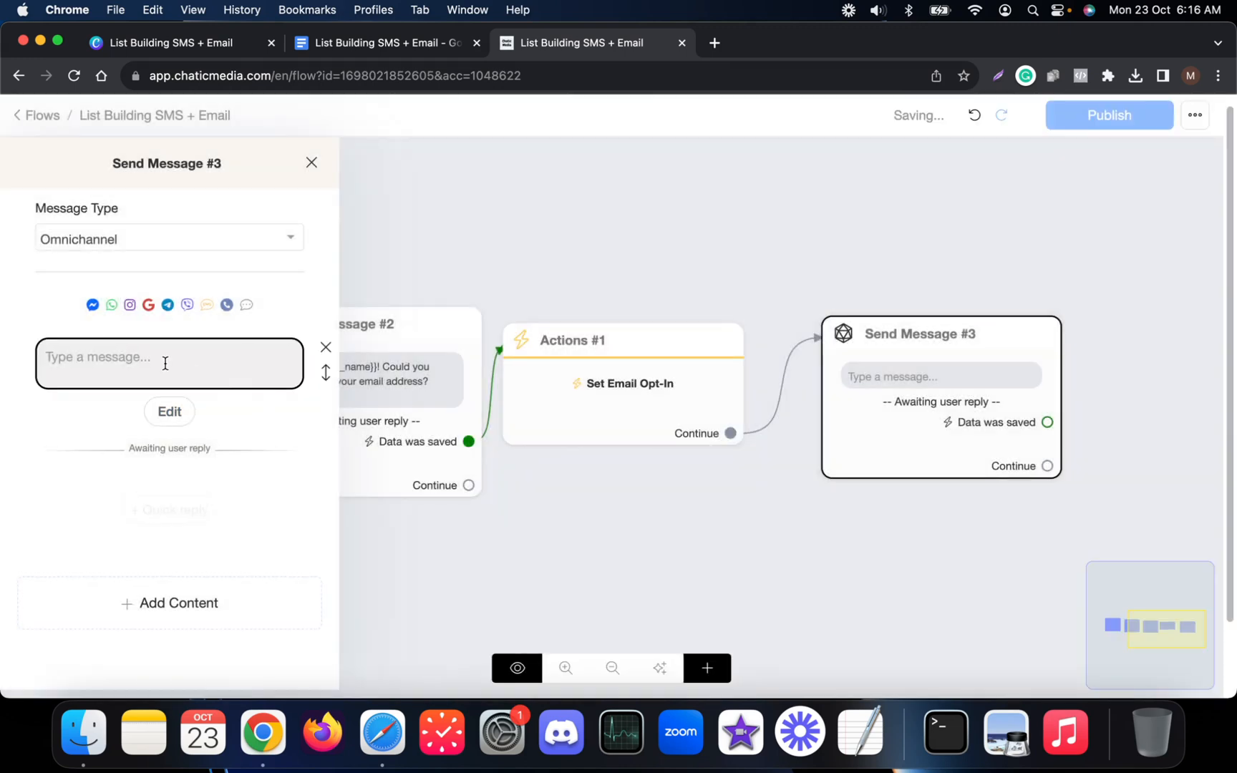
{"action": "key", "text": "super+v"}
{"action": "left_click", "coordinate": [651, 219]}
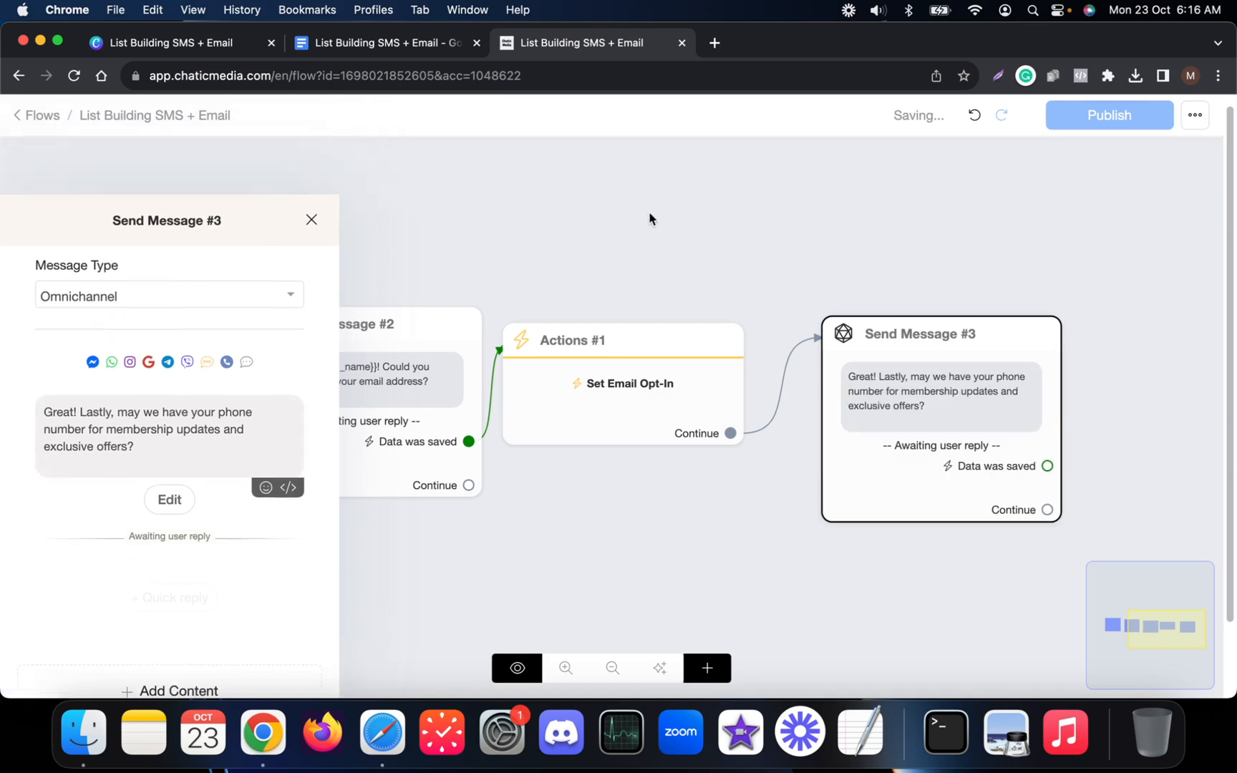
{"action": "scroll", "coordinate": [735, 407], "scroll_direction": "down", "scroll_amount": 2}
{"action": "left_click_drag", "start_coordinate": [809, 242], "coordinate": [445, 247]}
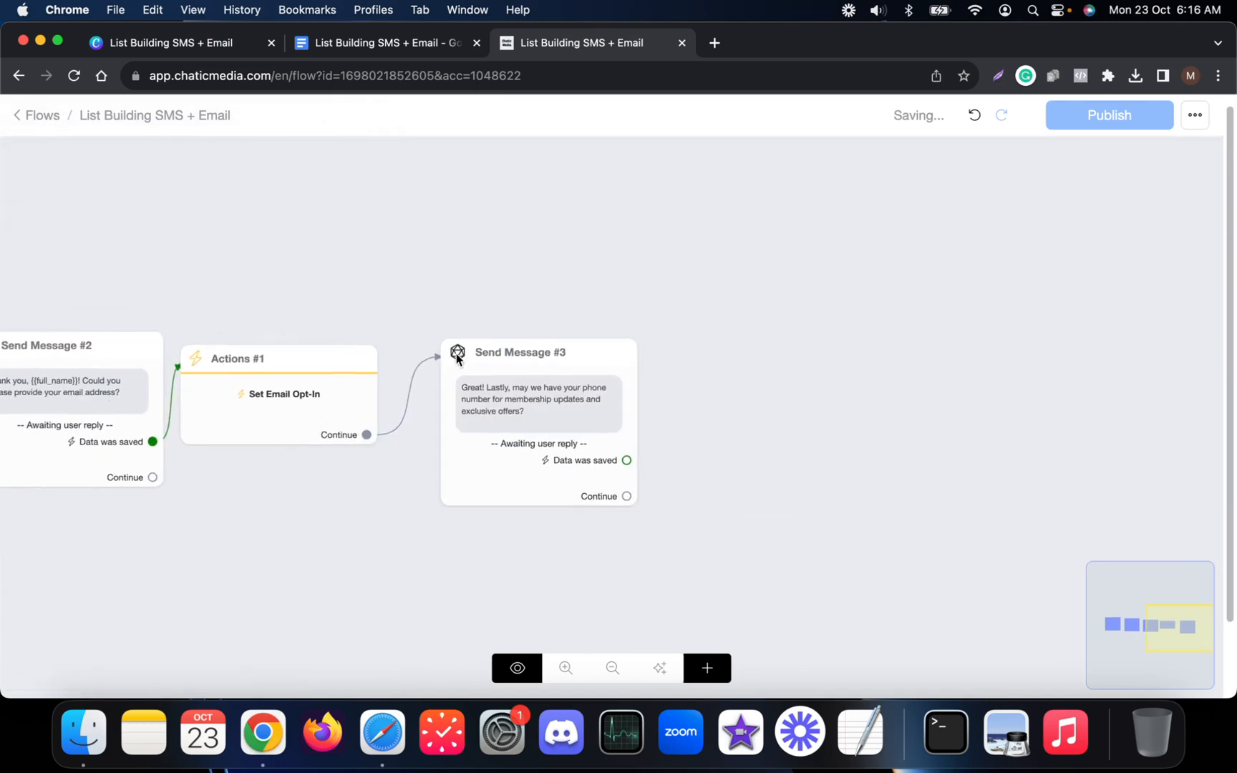
Add an Actions #2 step containing the Set SMS Opt-In action.
{"action": "left_click", "coordinate": [707, 667]}
{"action": "left_click", "coordinate": [775, 462]}
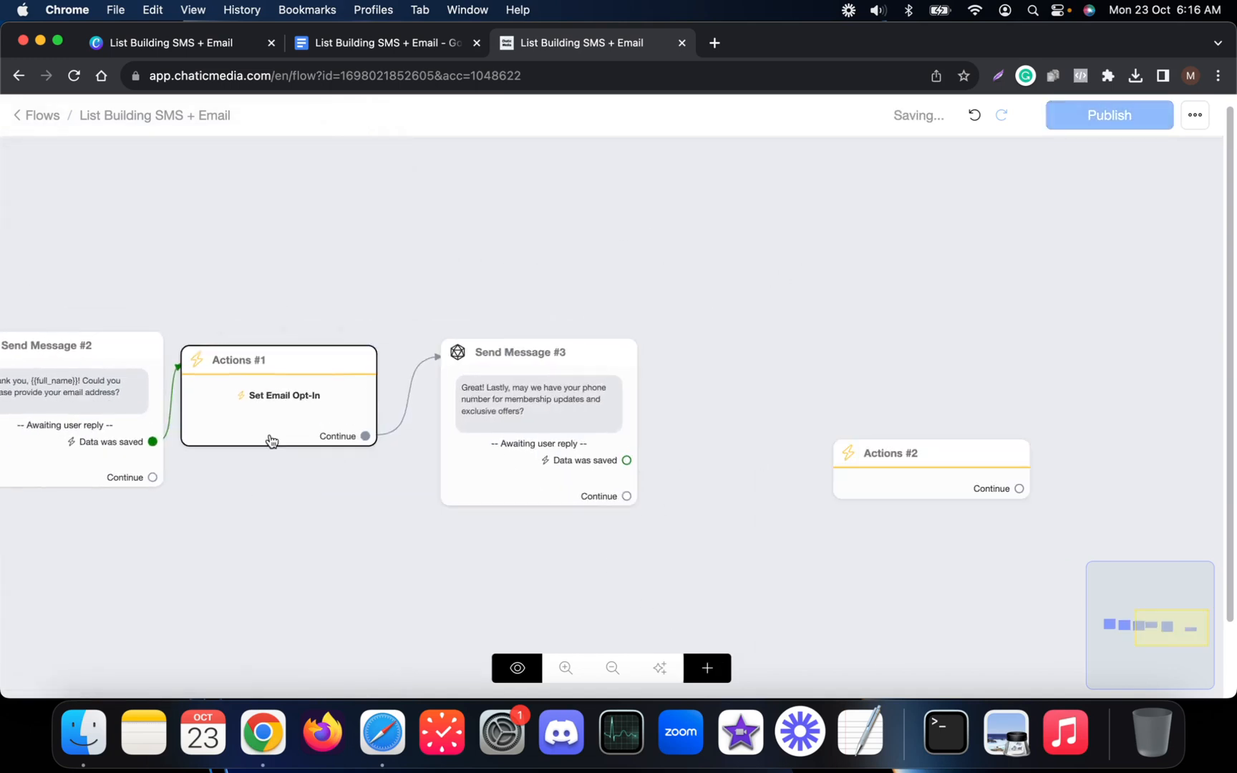
{"action": "left_click", "coordinate": [892, 467]}
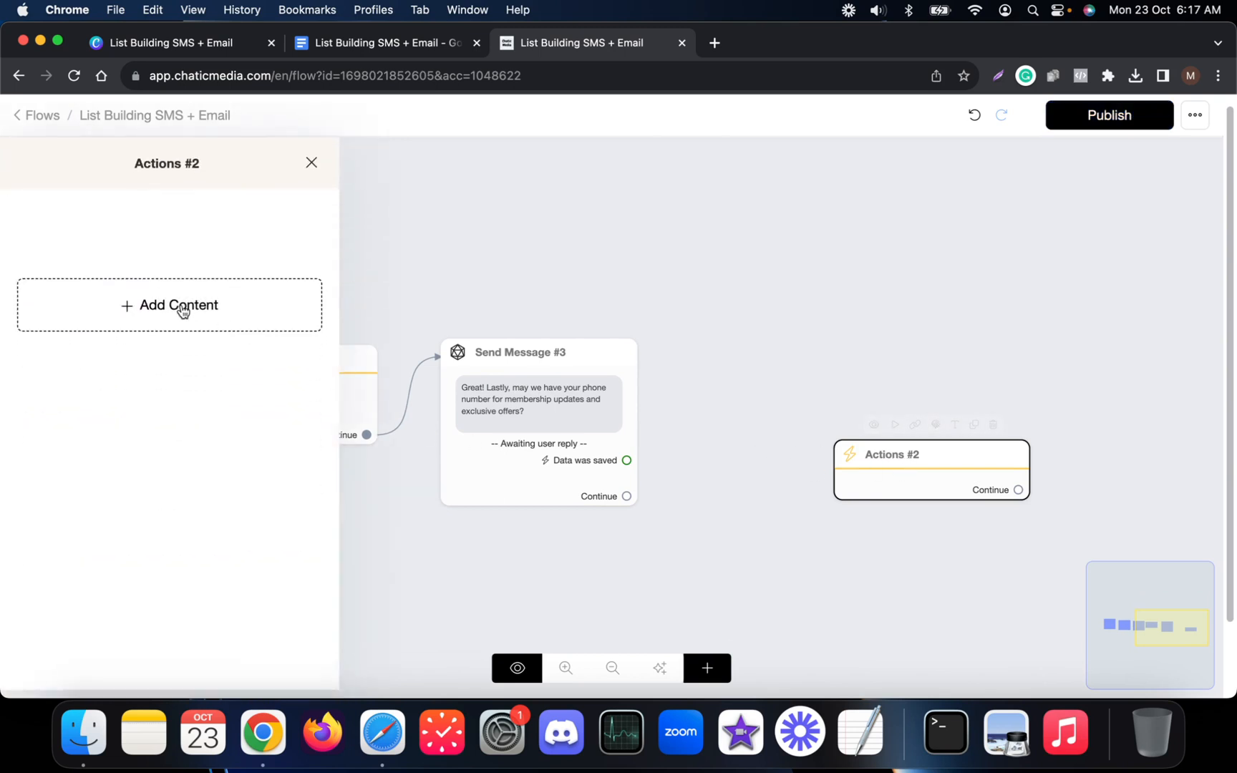
{"action": "left_click", "coordinate": [179, 308]}
{"action": "mouse_move", "coordinate": [129, 359]}
{"action": "mouse_move", "coordinate": [268, 514]}
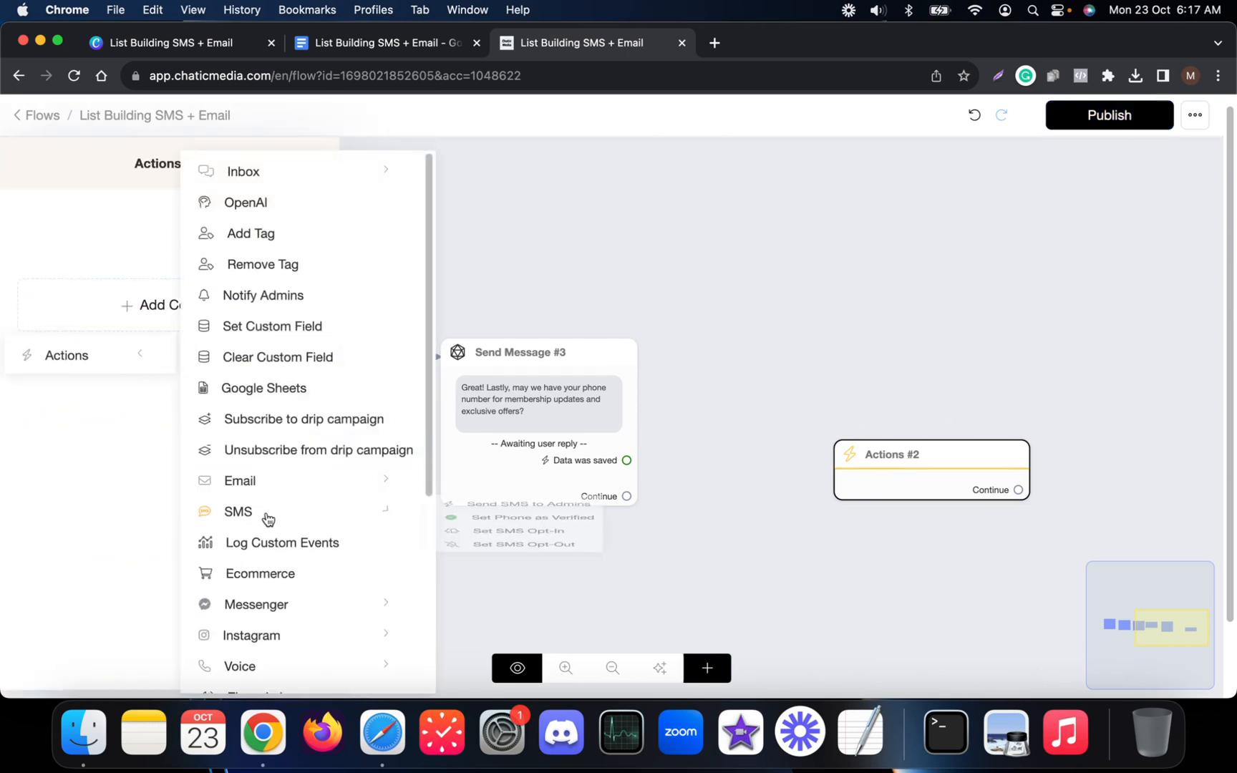
{"action": "left_click", "coordinate": [873, 521]}
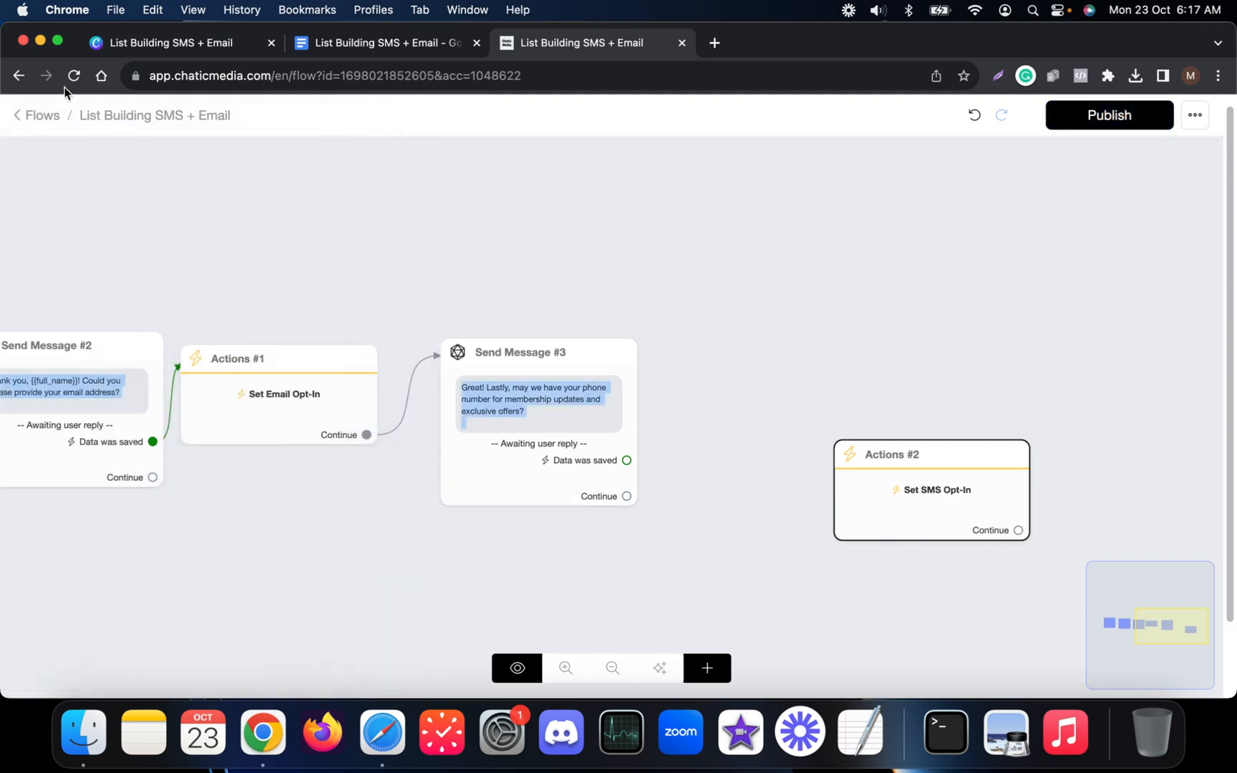
{"action": "left_click", "coordinate": [74, 75]}
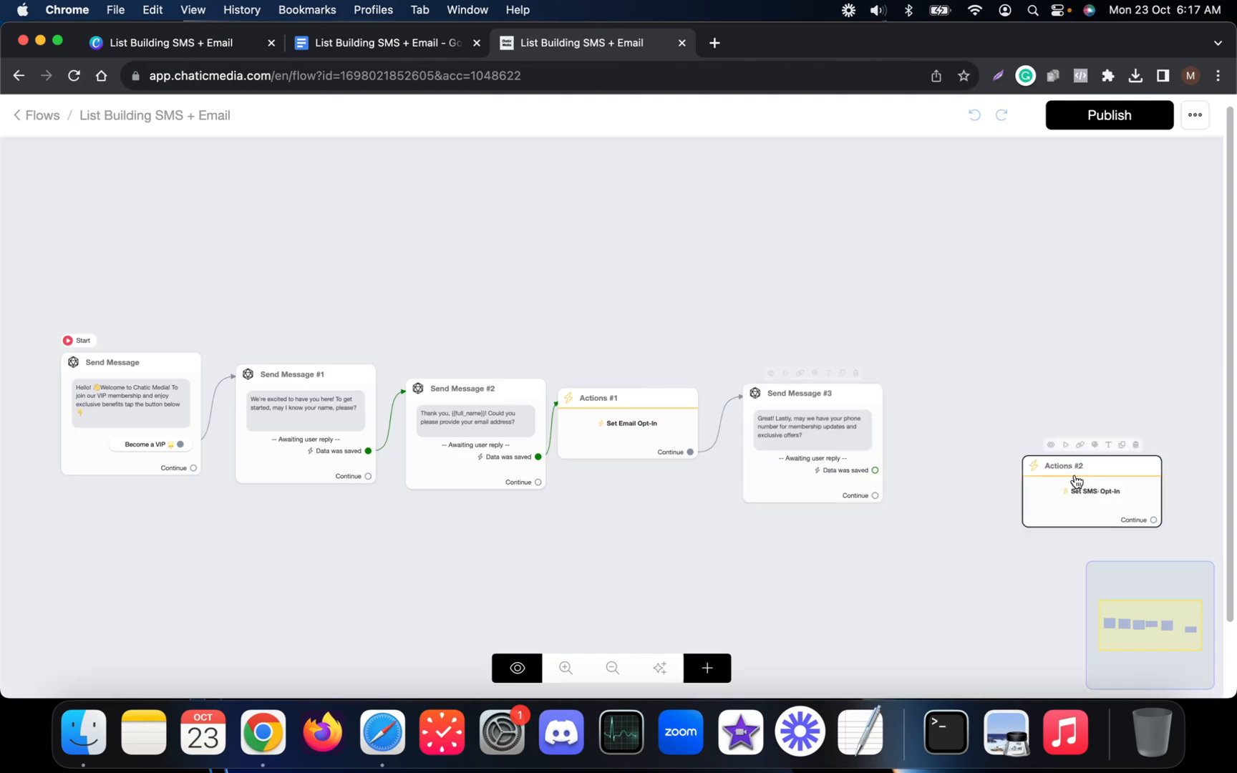
Link Send Message #3's 'Data was saved' output to Actions #2.
{"action": "left_click_drag", "start_coordinate": [1084, 481], "coordinate": [945, 424]}
{"action": "scroll", "coordinate": [594, 423], "scroll_direction": "up", "scroll_amount": 3}
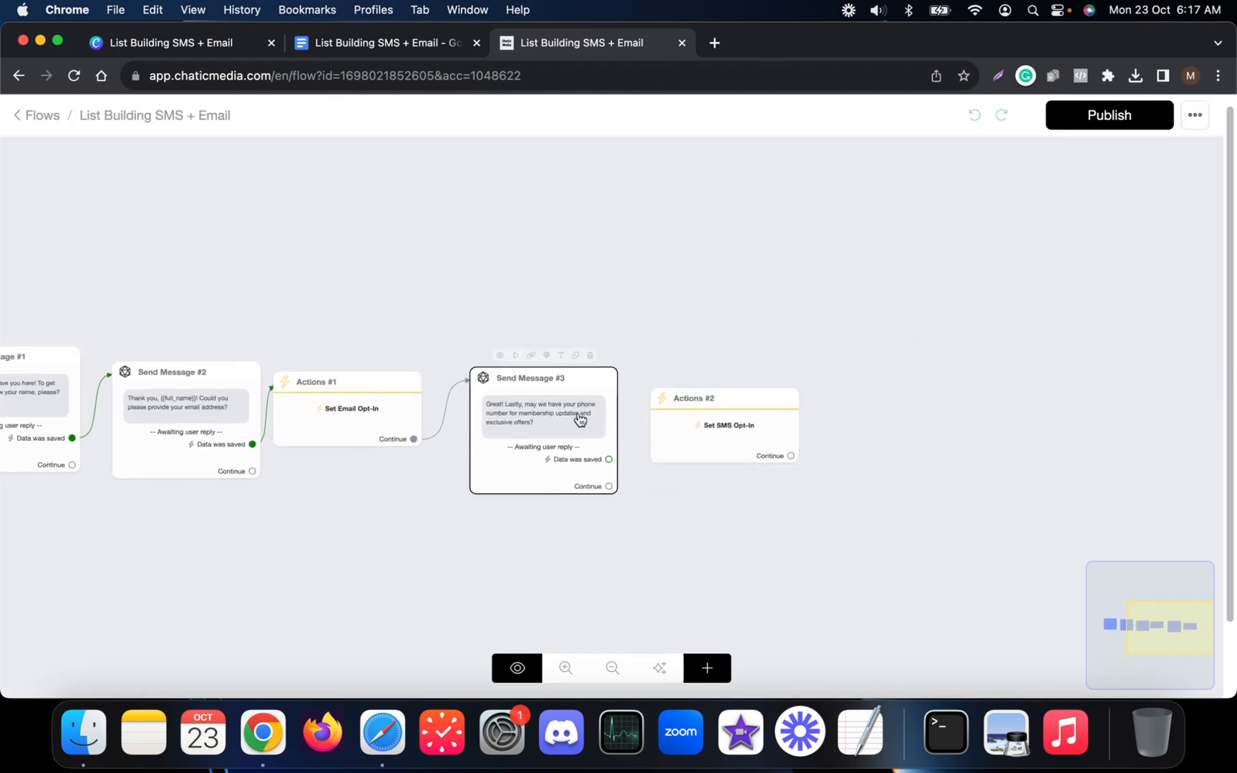
{"action": "left_click_drag", "start_coordinate": [623, 480], "coordinate": [762, 431]}
{"action": "scroll", "coordinate": [834, 428], "scroll_direction": "down", "scroll_amount": 3}
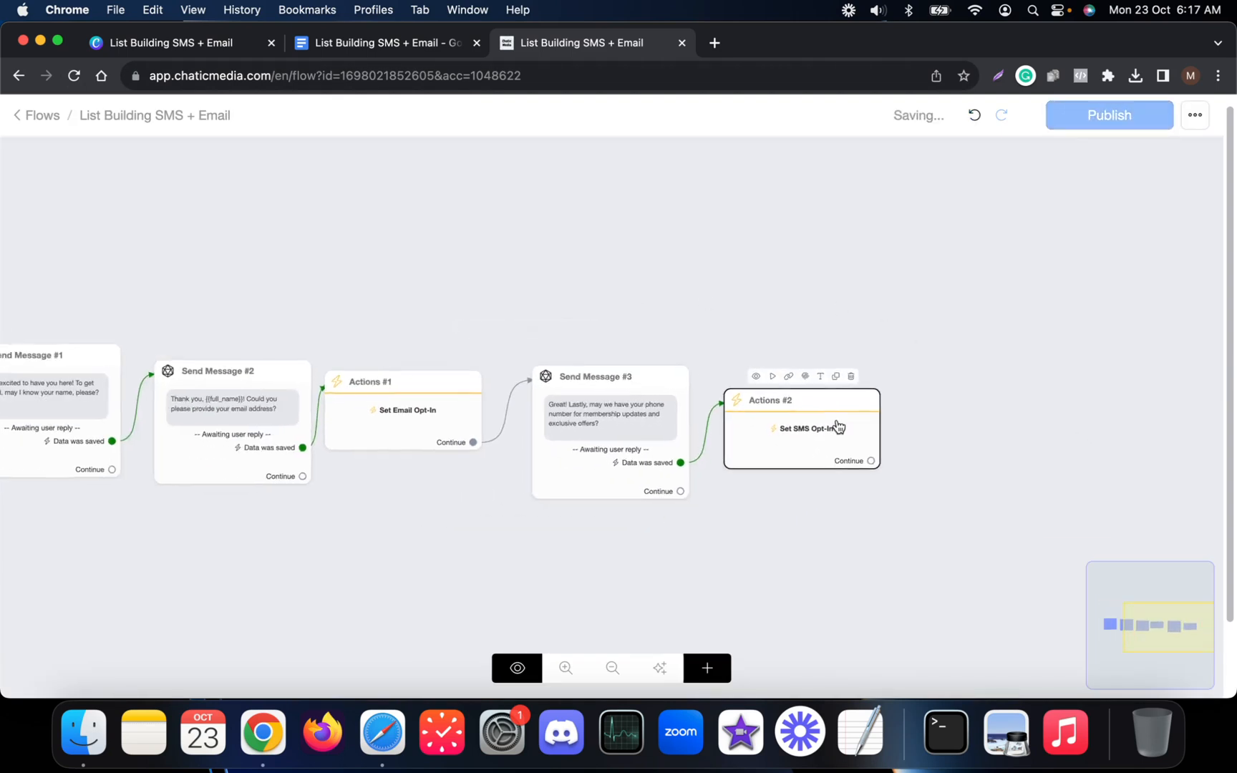
{"action": "left_click", "coordinate": [260, 435]}
{"action": "scroll", "coordinate": [261, 437], "scroll_direction": "up", "scroll_amount": 2}
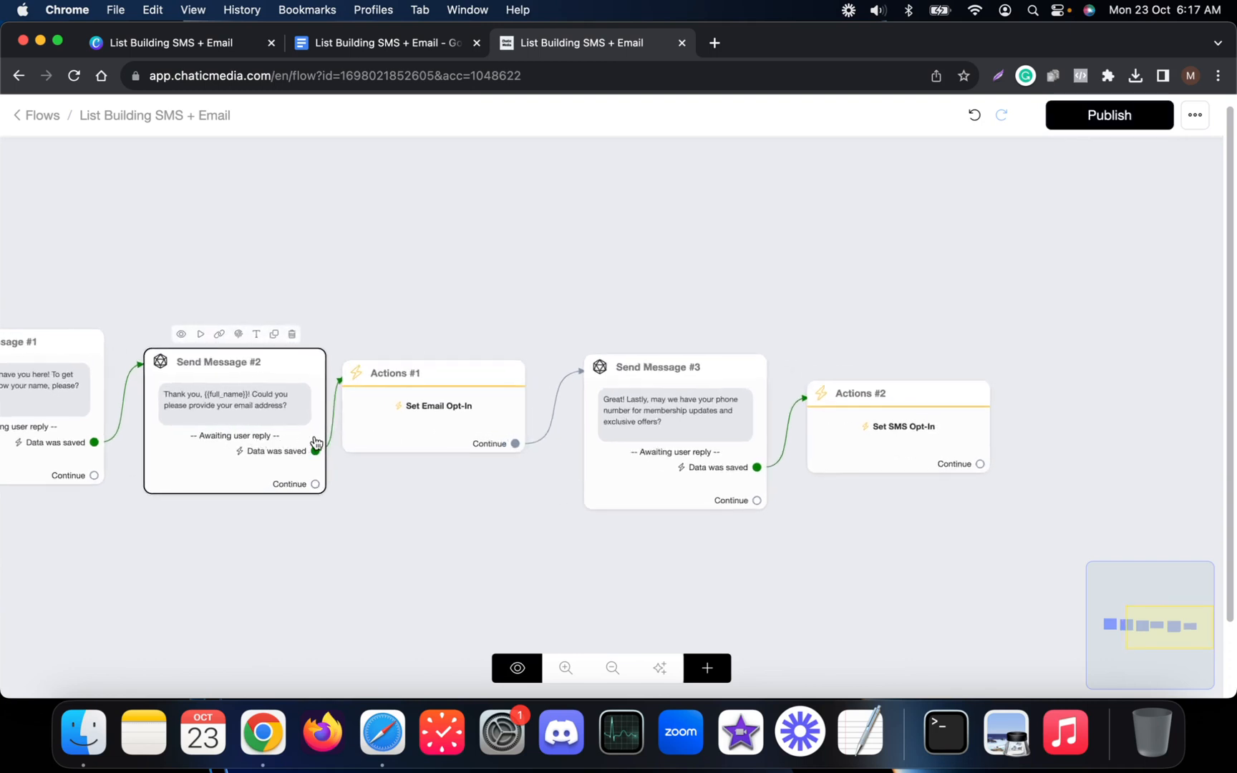
{"action": "left_click", "coordinate": [816, 456]}
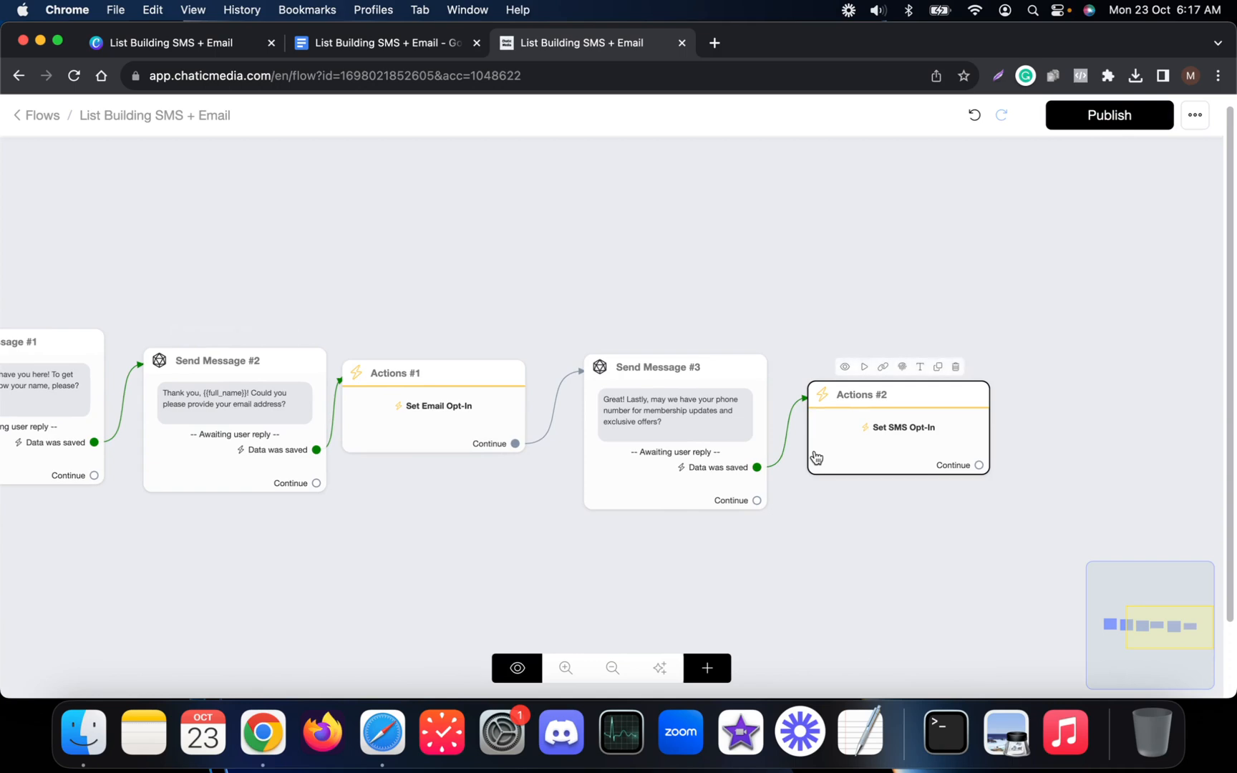
Select the next line of the message script in Google Docs.
{"action": "left_click", "coordinate": [394, 40]}
{"action": "scroll", "coordinate": [502, 492], "scroll_direction": "down", "scroll_amount": 1}
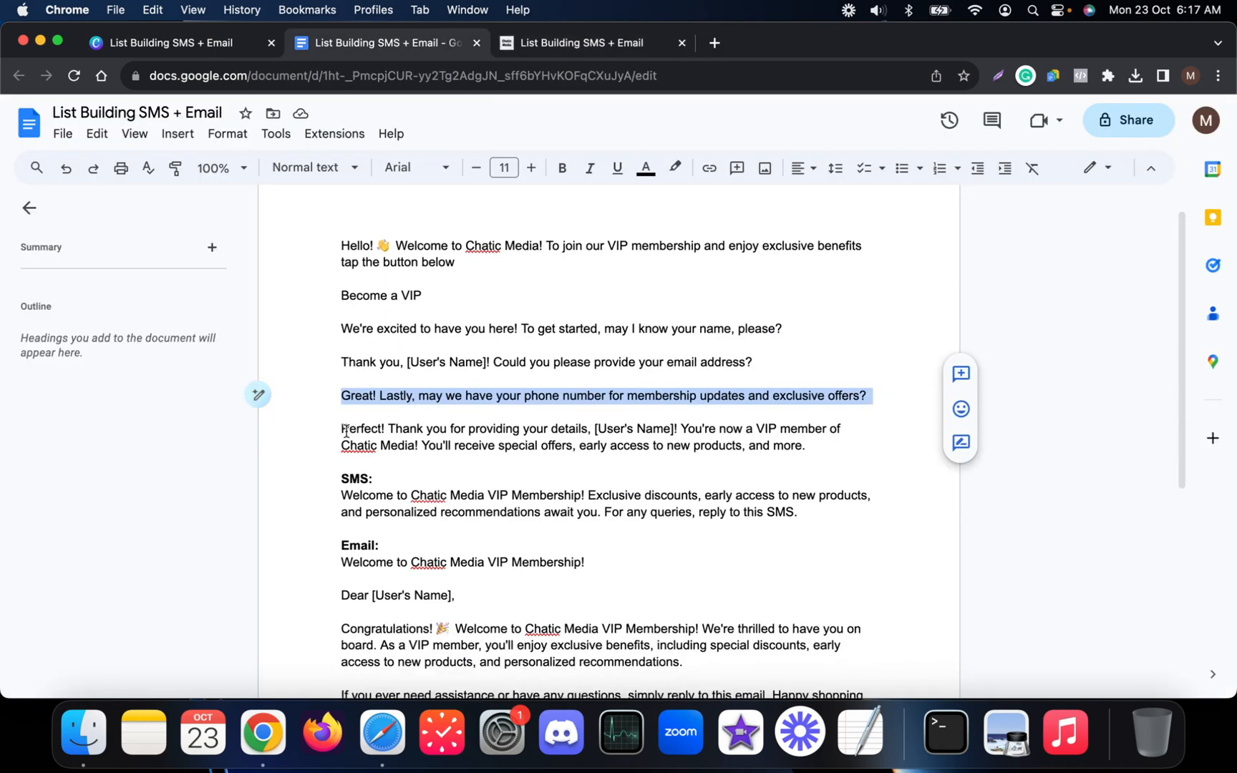
{"action": "left_click_drag", "start_coordinate": [341, 429], "coordinate": [853, 445]}
{"action": "key", "text": "super+c"}
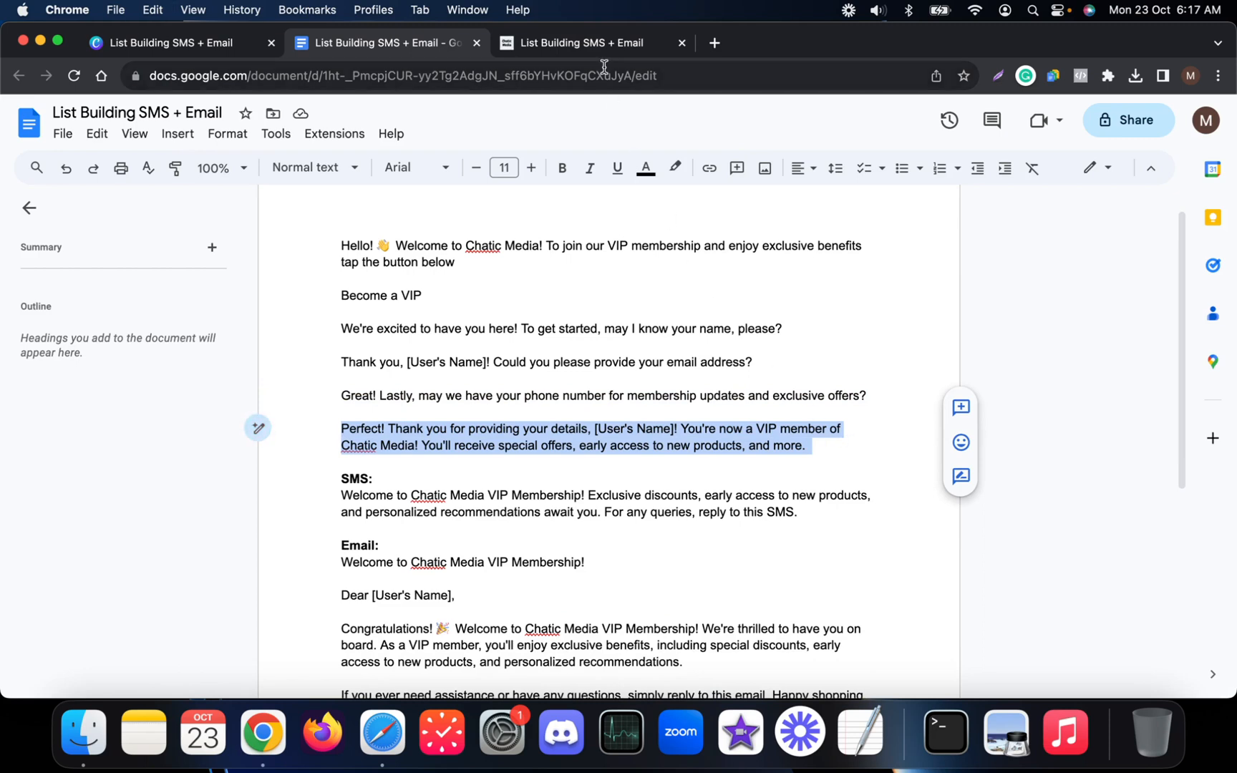
{"action": "left_click", "coordinate": [600, 49]}
{"action": "scroll", "coordinate": [765, 257], "scroll_direction": "right", "scroll_amount": 5}
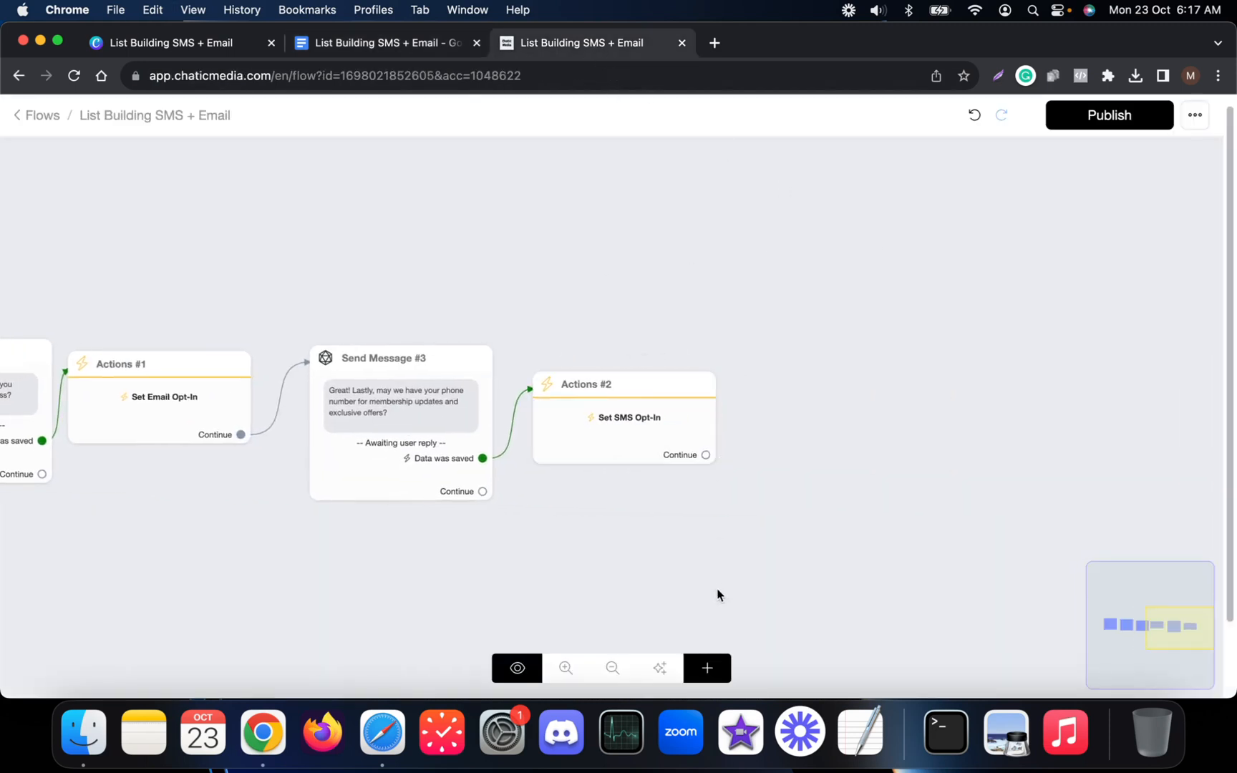
Add Send Message #4 after Actions #2 with the pasted thank-you VIP text, greeting the user by {{full_name}}.
{"action": "left_click_drag", "start_coordinate": [705, 454], "coordinate": [864, 370]}
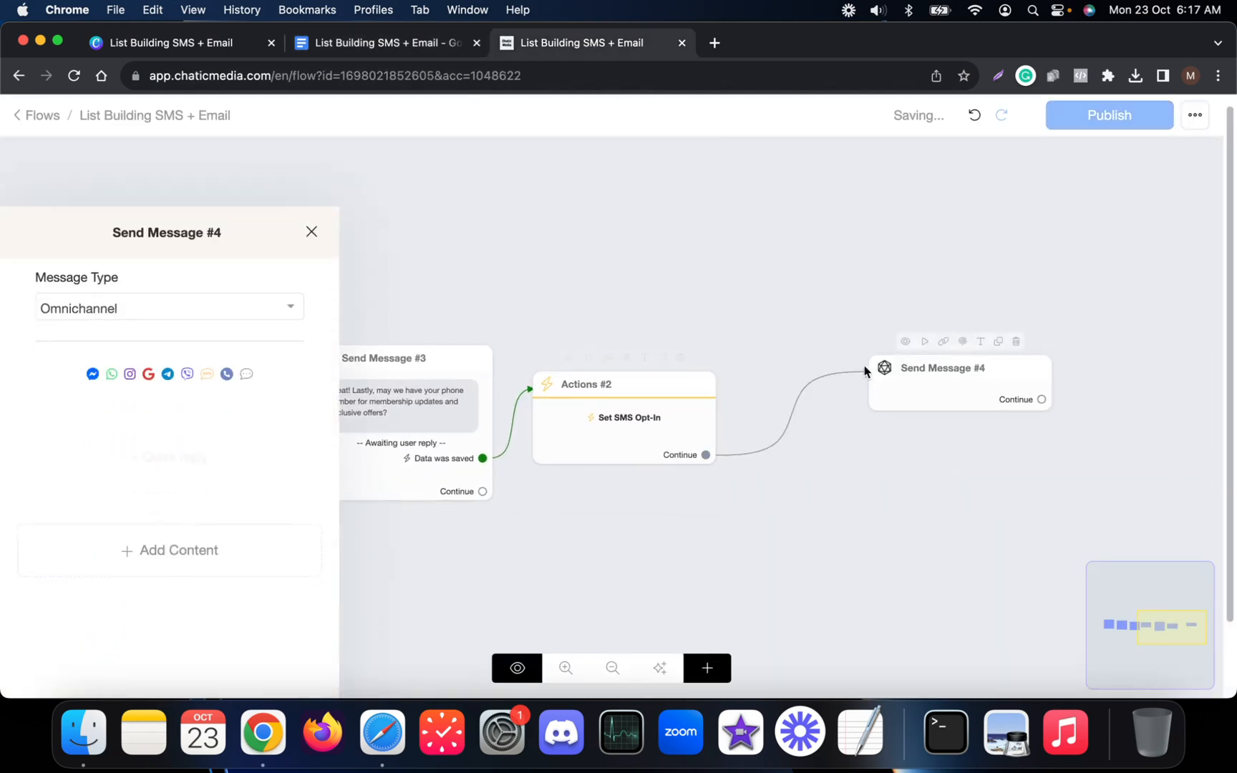
{"action": "left_click", "coordinate": [202, 501]}
{"action": "left_click", "coordinate": [91, 129]}
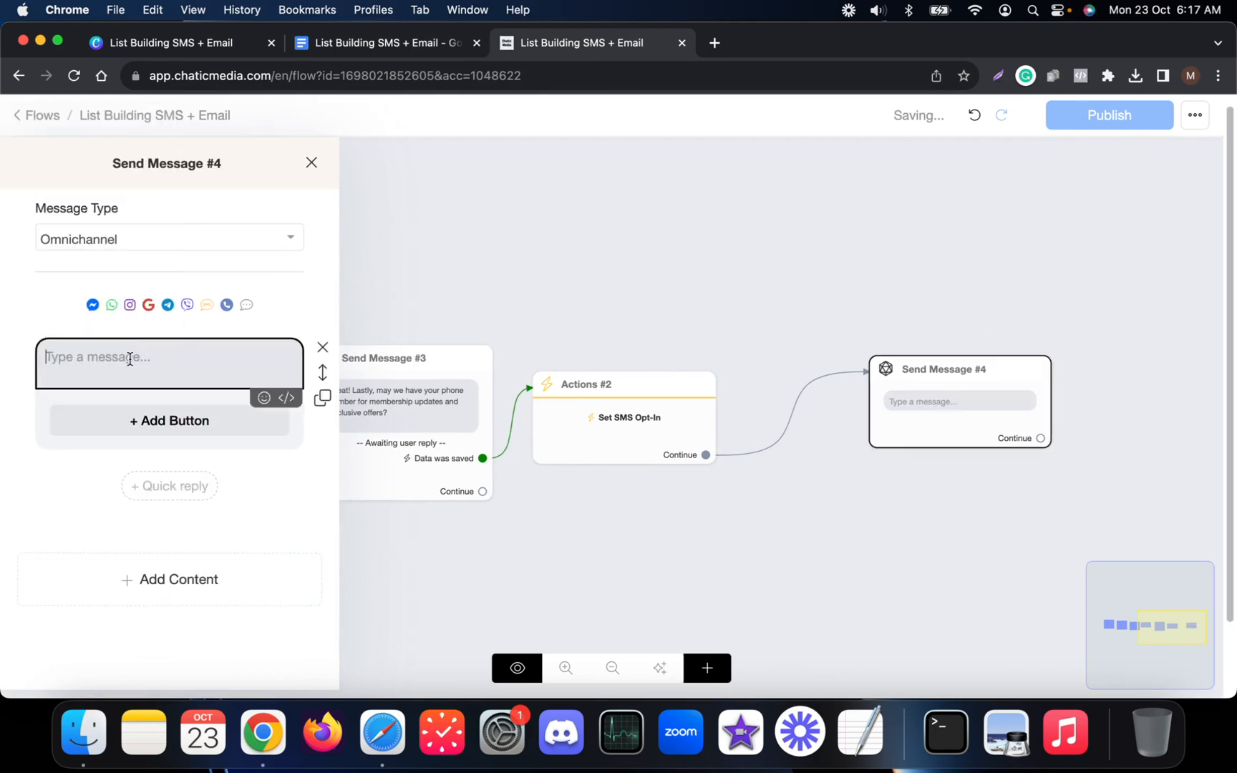
{"action": "key", "text": "super+v"}
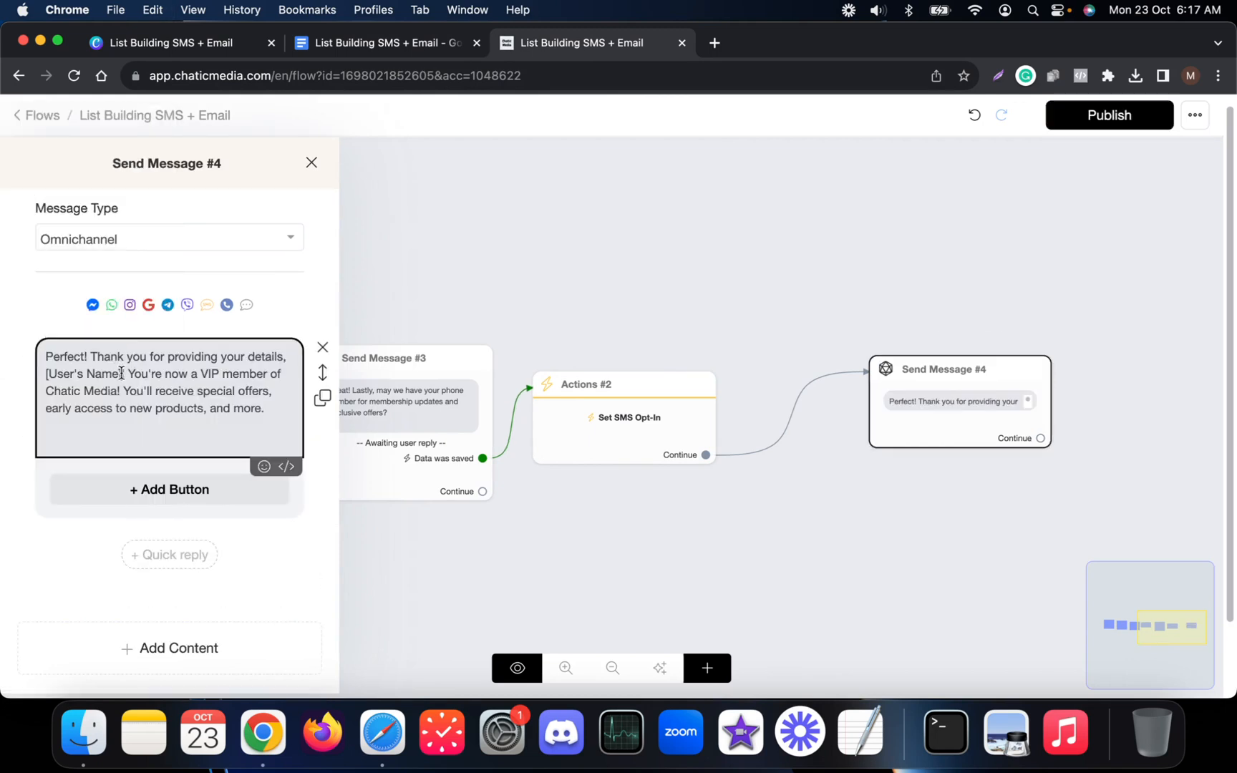
{"action": "left_click_drag", "start_coordinate": [121, 373], "coordinate": [30, 378]}
{"action": "type", "text": "{fu"}
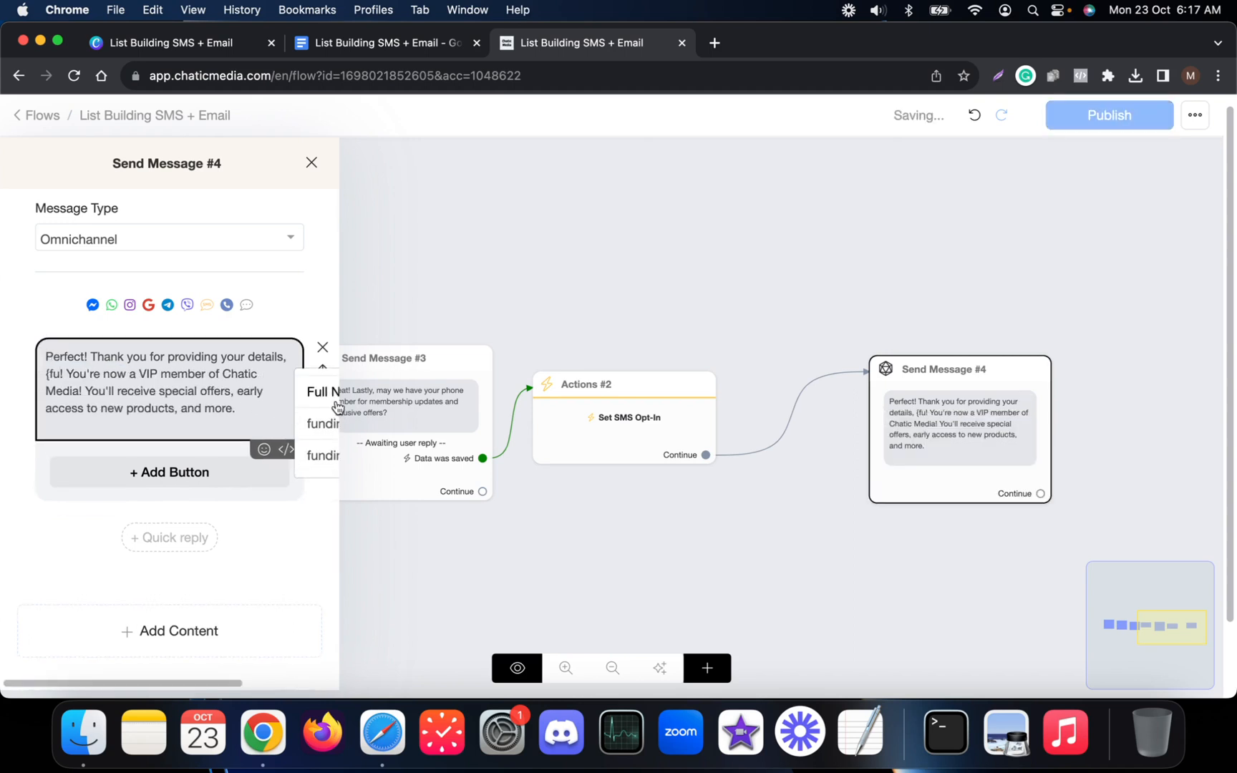
{"action": "left_click", "coordinate": [326, 393]}
{"action": "left_click", "coordinate": [960, 295]}
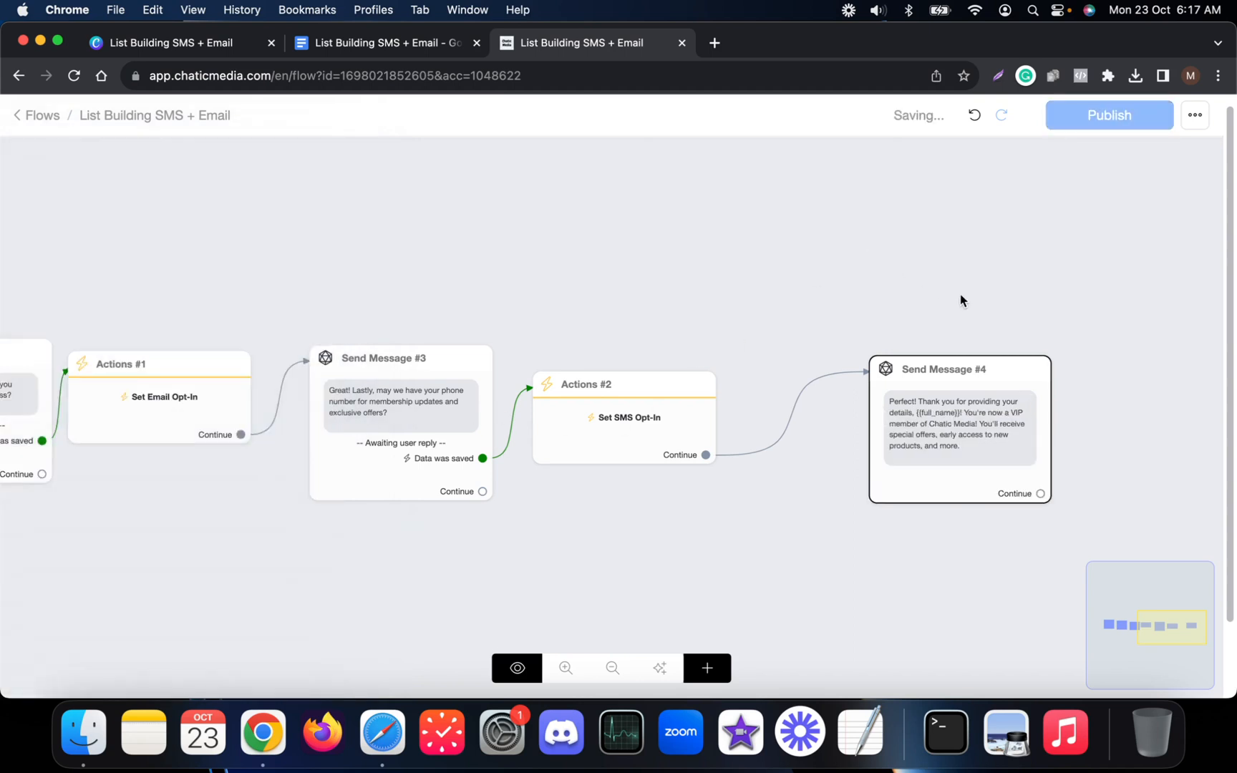
{"action": "scroll", "coordinate": [960, 295], "scroll_direction": "down", "scroll_amount": 5}
{"action": "left_click_drag", "start_coordinate": [309, 255], "coordinate": [449, 287]}
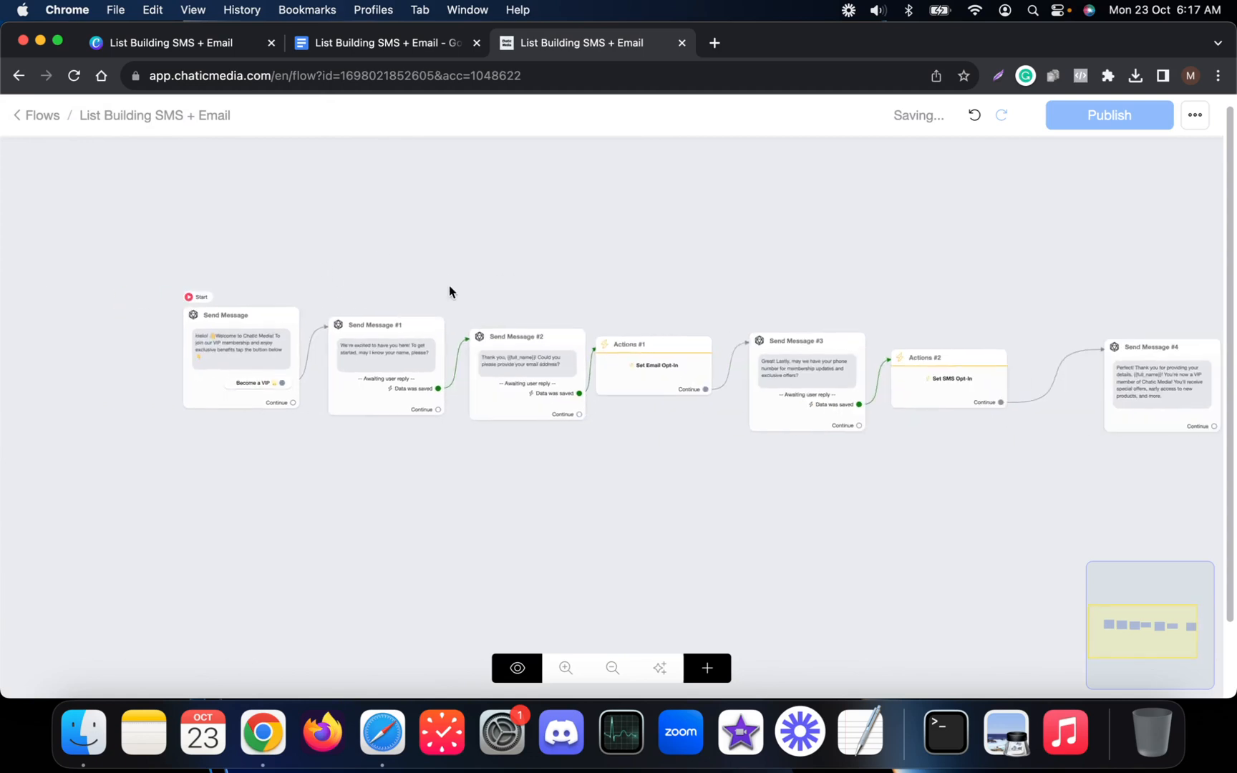
Save the flow, copy the SMS welcome paragraph from the script doc, and return to the flow editor.
{"action": "left_click", "coordinate": [1108, 115]}
{"action": "left_click", "coordinate": [386, 42]}
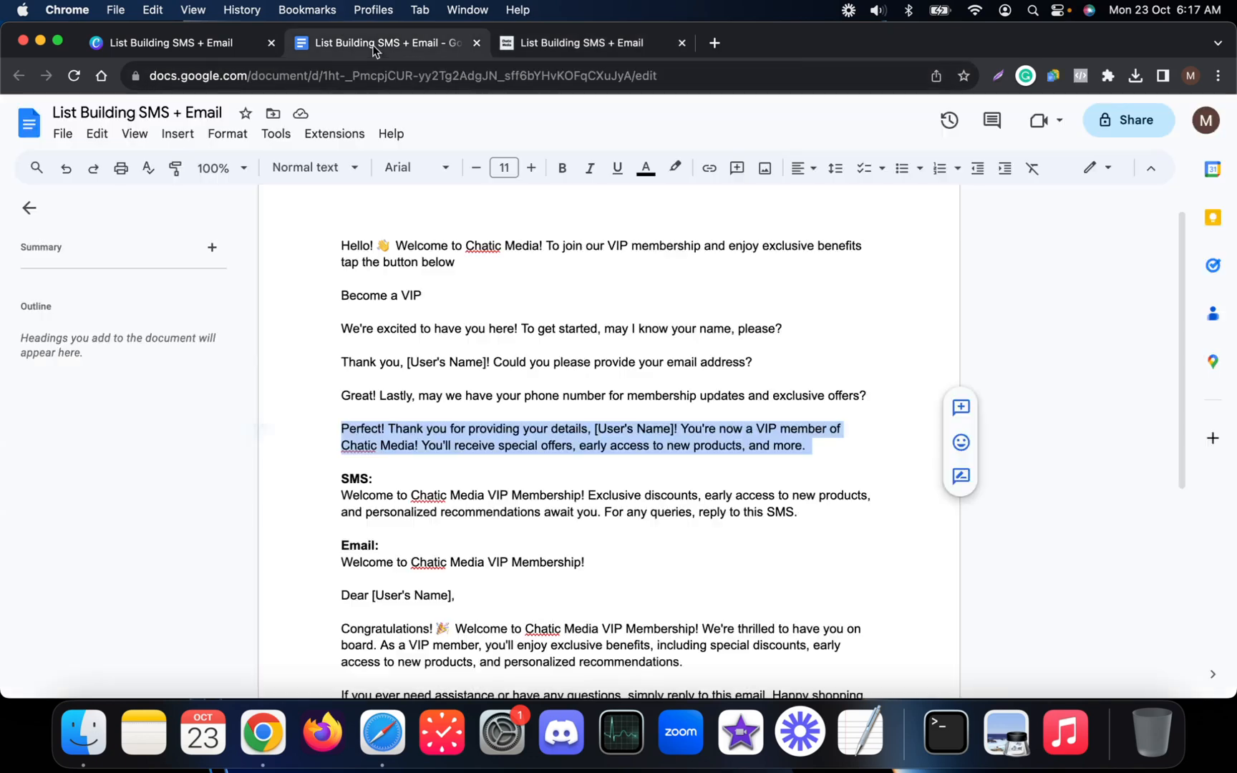
{"action": "scroll", "coordinate": [467, 449], "scroll_direction": "down", "scroll_amount": 2}
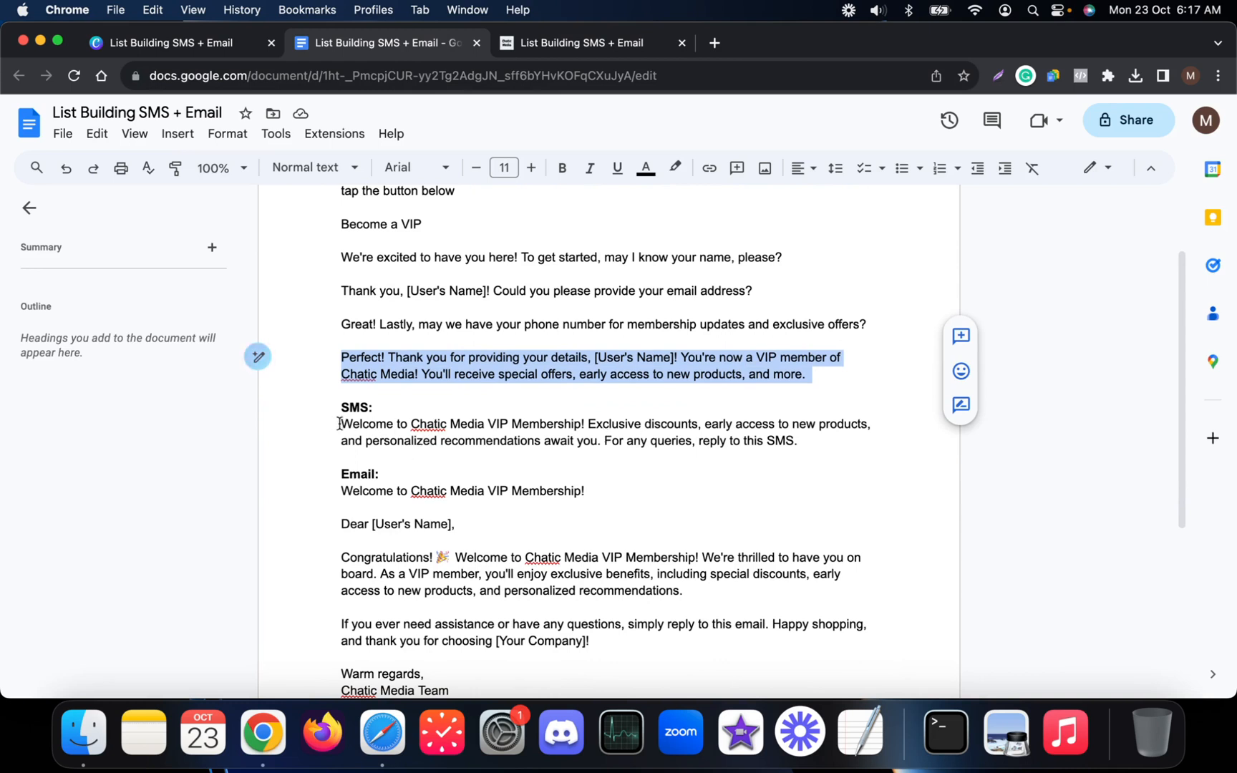
{"action": "left_click_drag", "start_coordinate": [340, 408], "coordinate": [857, 449]}
{"action": "key", "text": "super+c"}
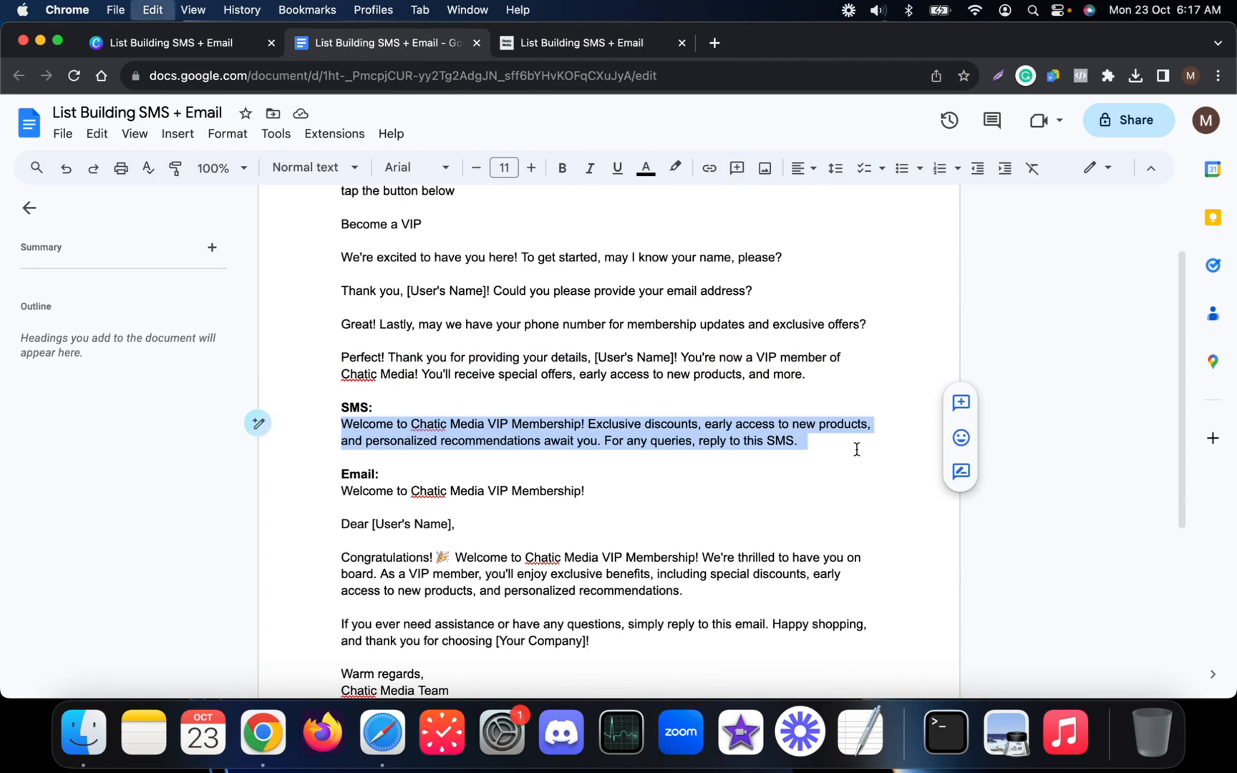
{"action": "left_click", "coordinate": [573, 52]}
{"action": "scroll", "coordinate": [450, 276], "scroll_direction": "right", "scroll_amount": 10}
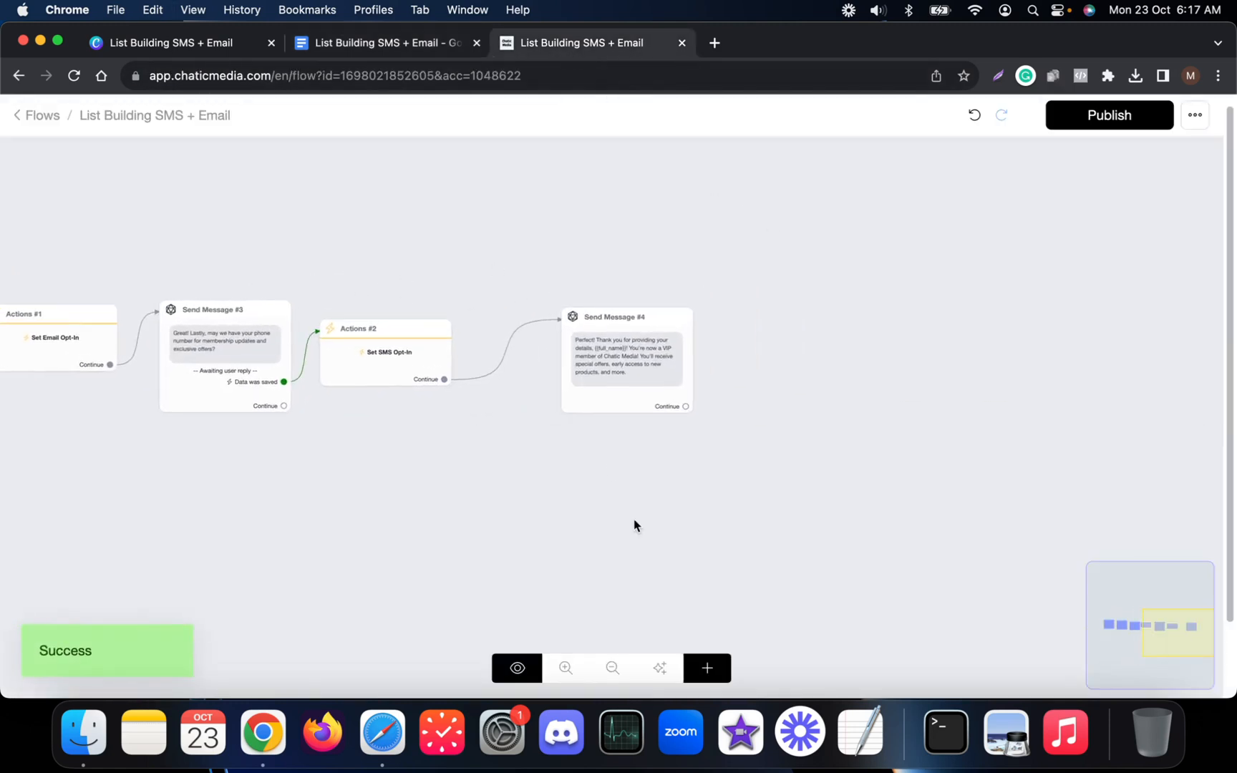
Add Send Message #5, connected after Send Message #4, and set its message type to SMS.
{"action": "left_click", "coordinate": [704, 666]}
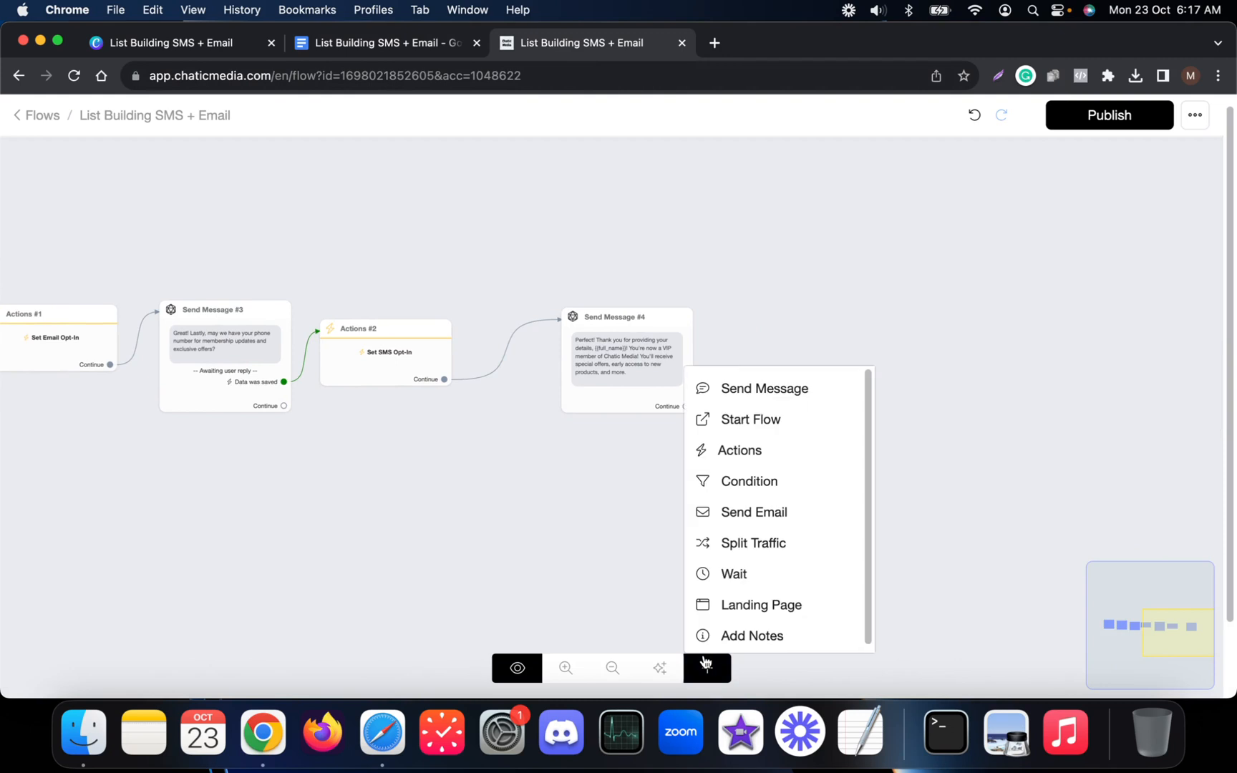
{"action": "left_click", "coordinate": [753, 388]}
{"action": "left_click_drag", "start_coordinate": [684, 406], "coordinate": [803, 359]}
{"action": "left_click", "coordinate": [803, 359]}
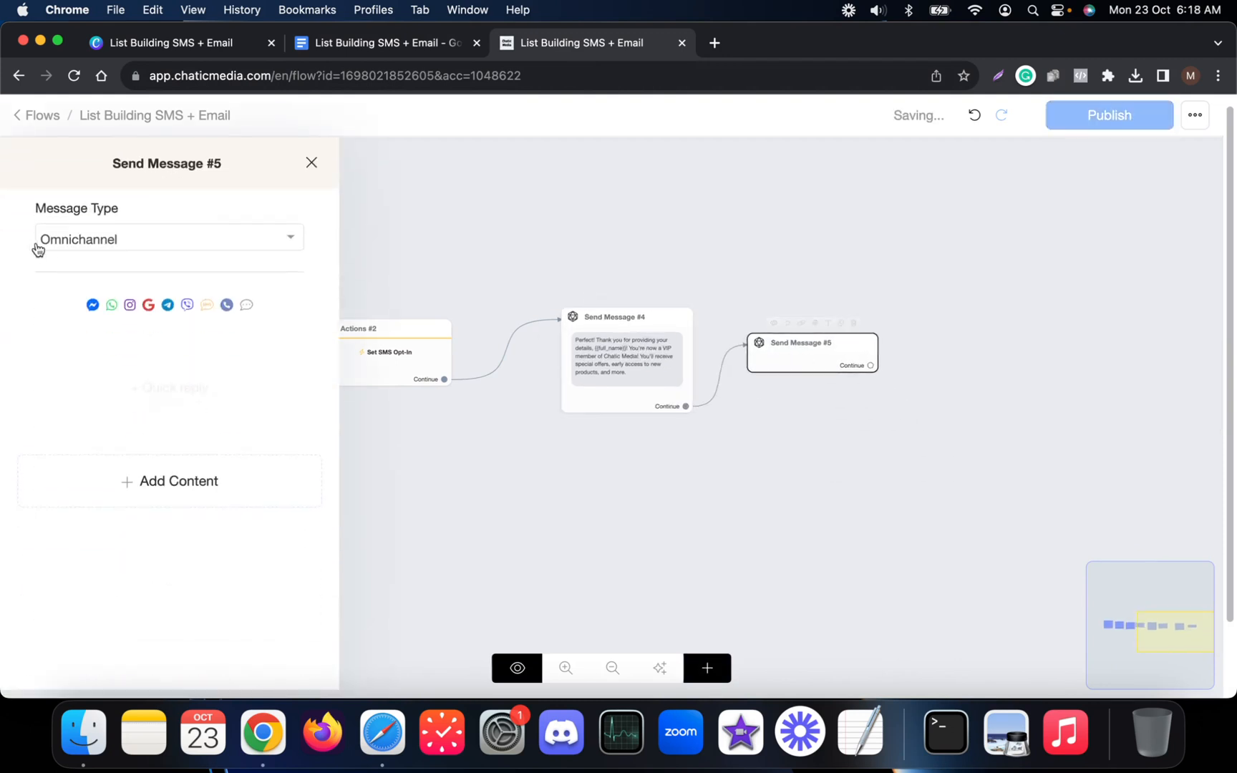
{"action": "left_click", "coordinate": [136, 249]}
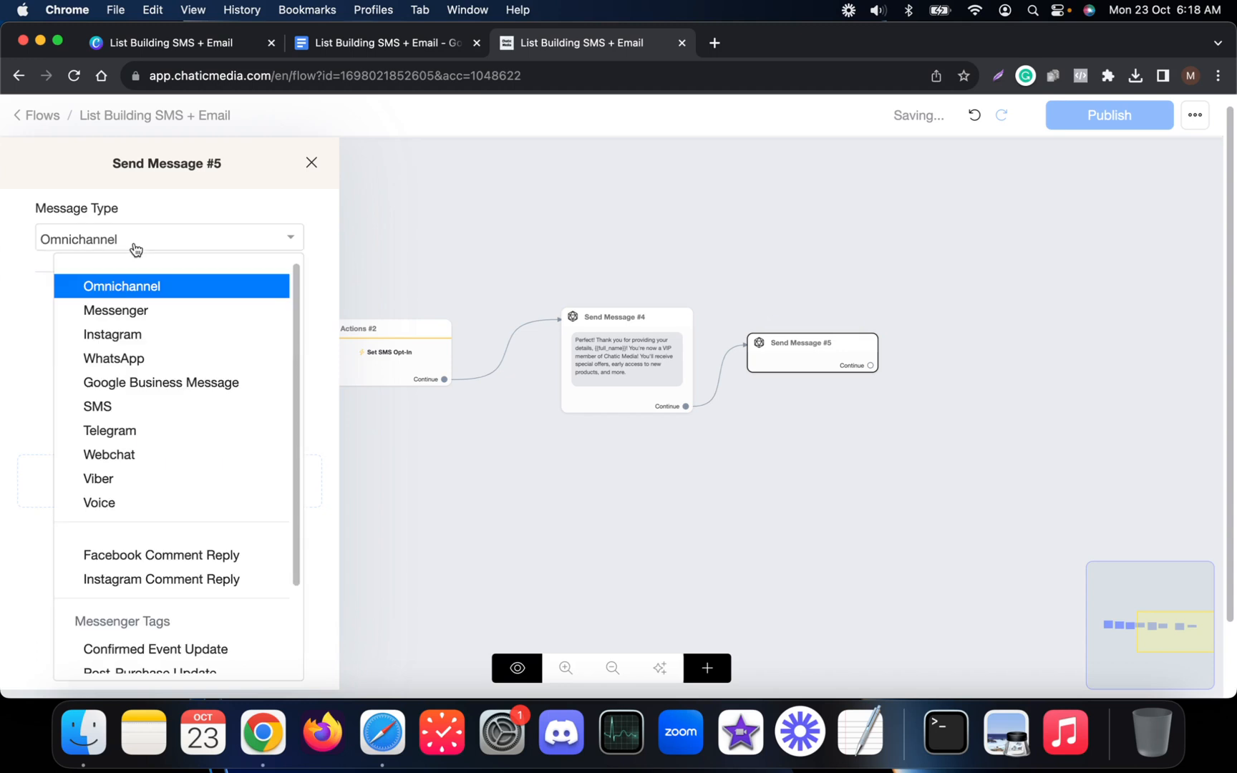
{"action": "left_click", "coordinate": [98, 407]}
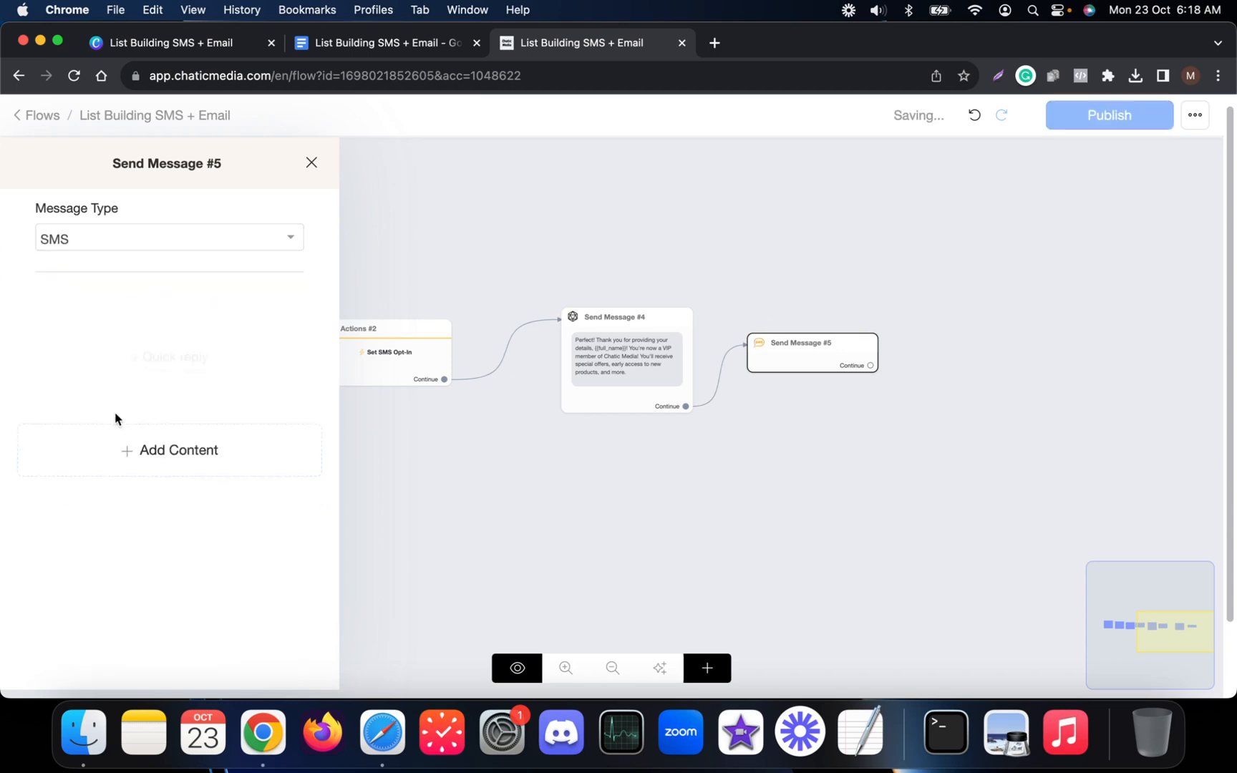
Give Send Message #5 a text block containing the pasted VIP welcome SMS, without a trailing blank line.
{"action": "left_click", "coordinate": [155, 451]}
{"action": "left_click", "coordinate": [72, 506]}
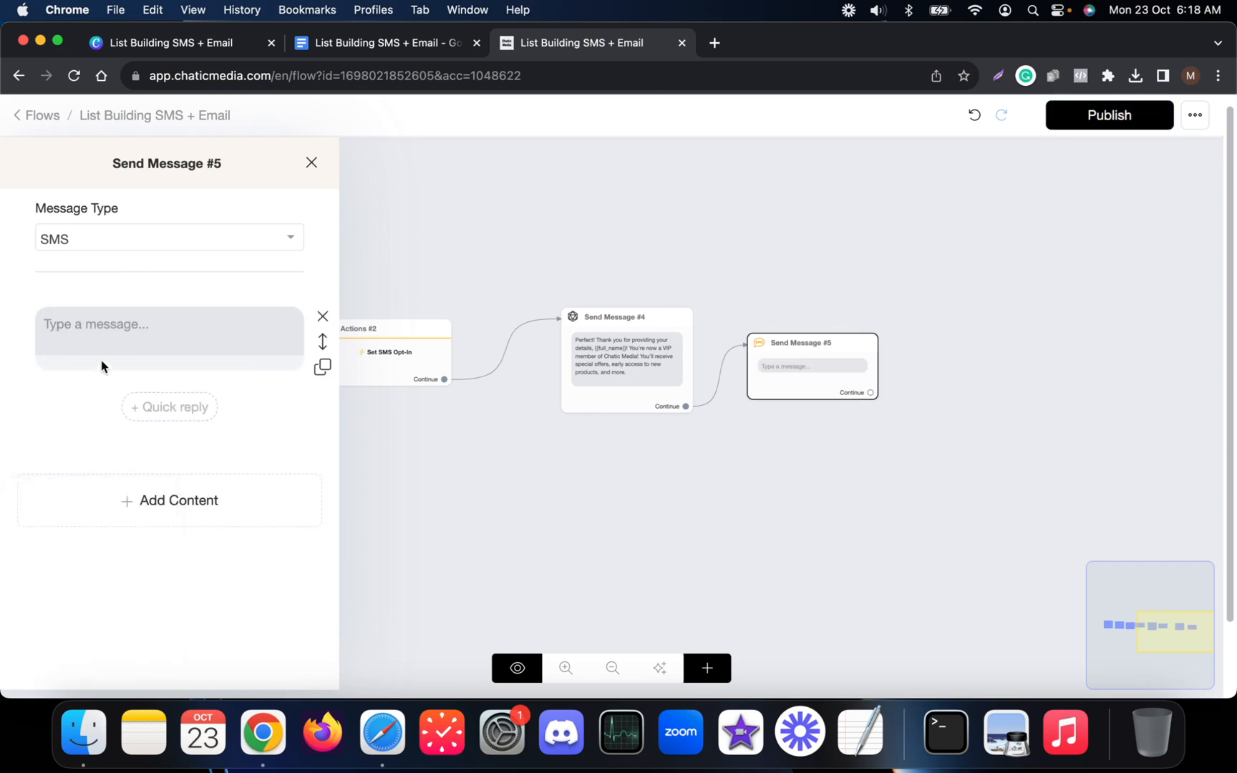
{"action": "left_click", "coordinate": [115, 340]}
{"action": "key", "text": "super+v"}
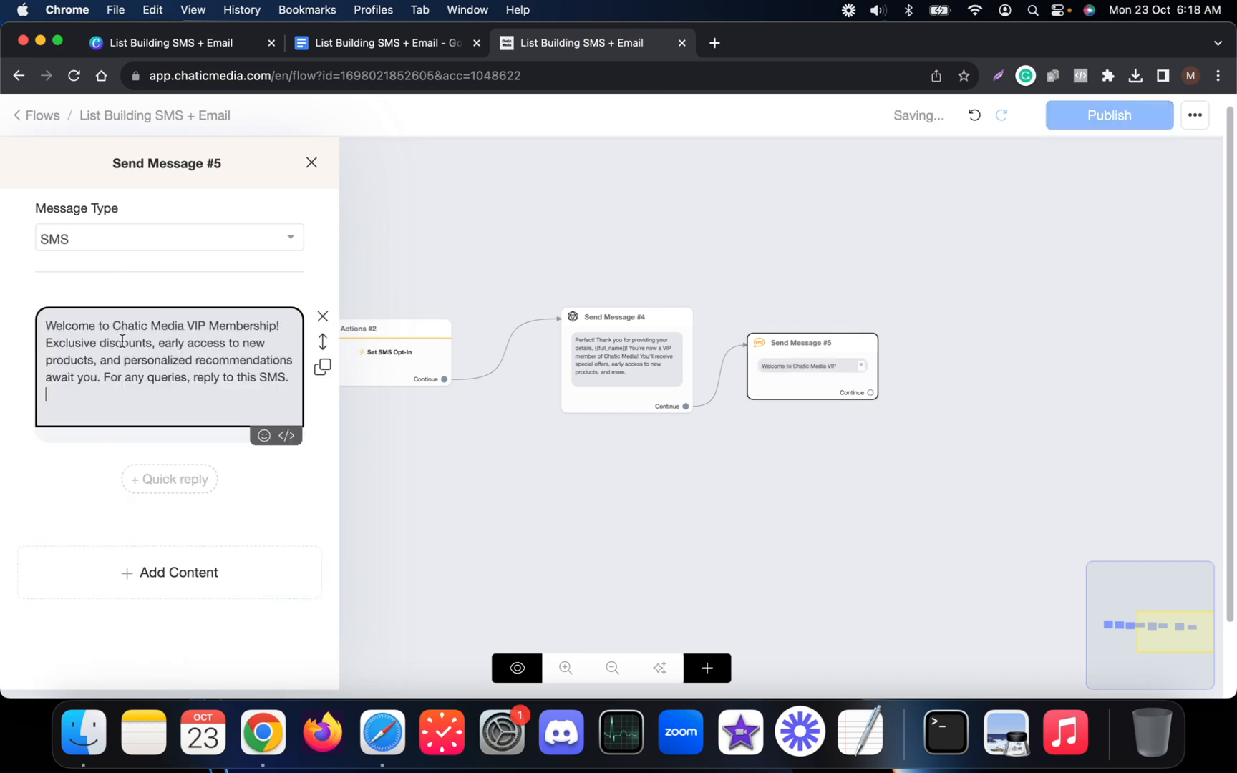
{"action": "key", "text": "BackSpace"}
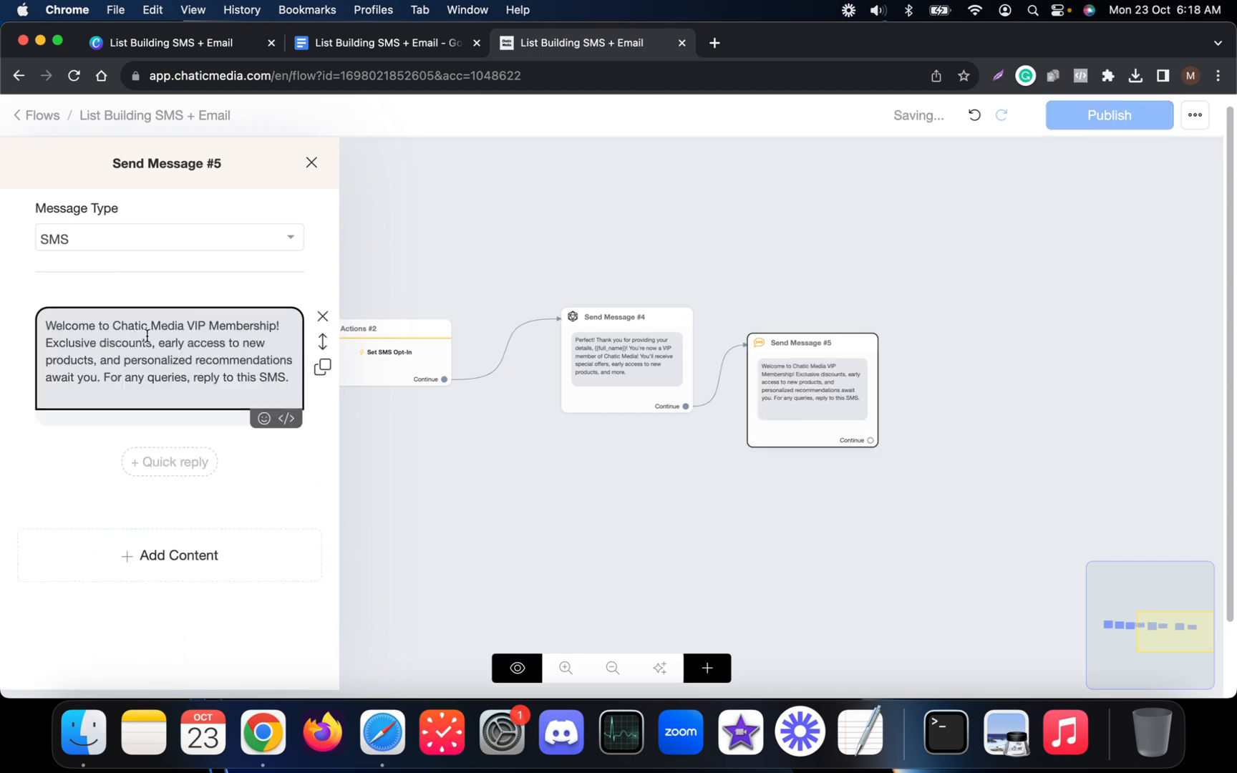
{"action": "left_click", "coordinate": [783, 274]}
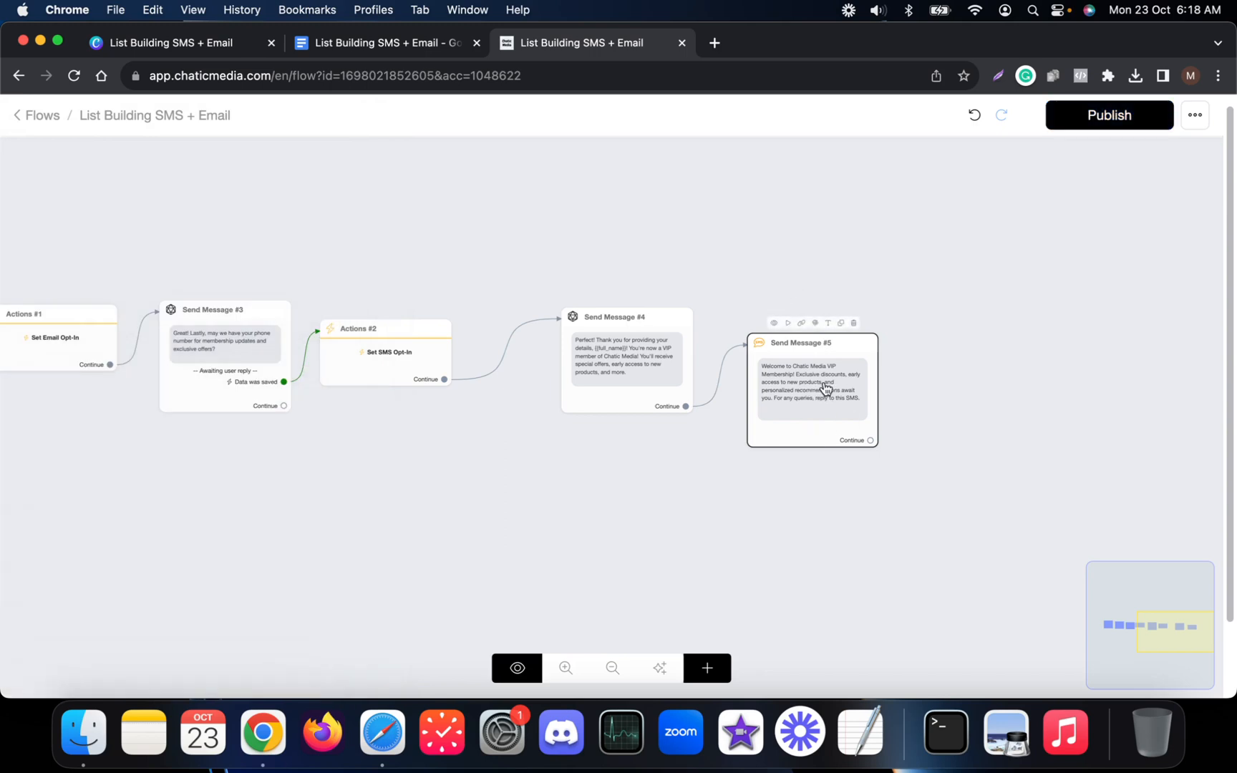
Check the next section of the script document, then bring up the add-step list in the flow editor.
{"action": "scroll", "coordinate": [825, 388], "scroll_direction": "down", "scroll_amount": 3}
{"action": "scroll", "coordinate": [819, 473], "scroll_direction": "up", "scroll_amount": 5}
{"action": "left_click_drag", "start_coordinate": [538, 297], "coordinate": [489, 334]}
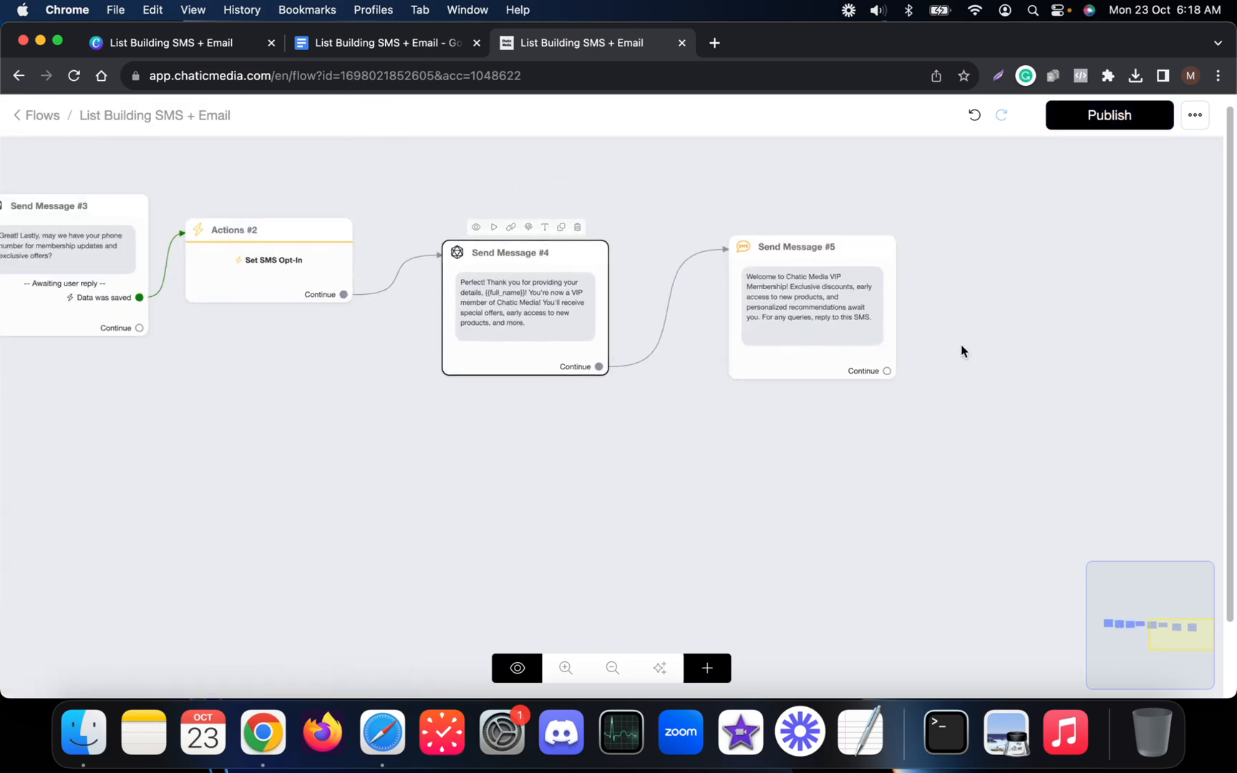
{"action": "left_click", "coordinate": [816, 332]}
{"action": "left_click", "coordinate": [386, 42]}
{"action": "scroll", "coordinate": [404, 441], "scroll_direction": "down", "scroll_amount": 2}
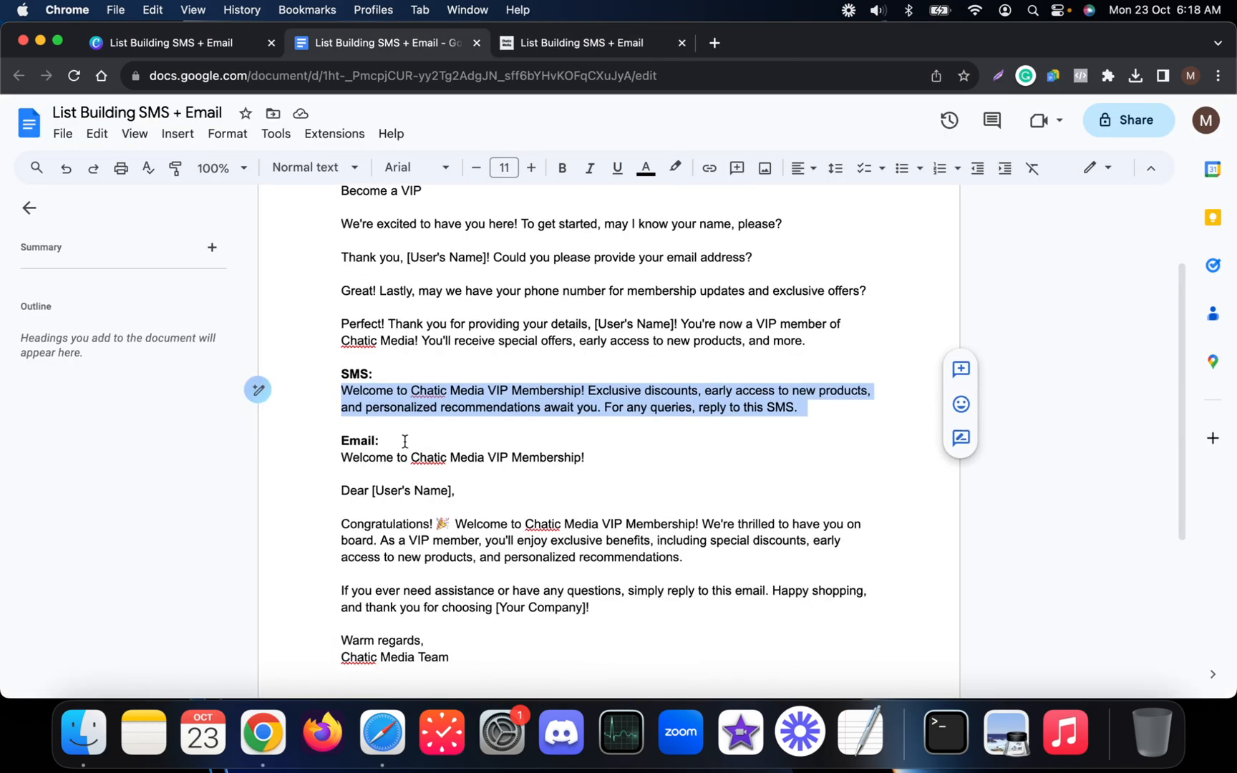
{"action": "scroll", "coordinate": [404, 441], "scroll_direction": "down", "scroll_amount": 1}
{"action": "scroll", "coordinate": [358, 426], "scroll_direction": "down", "scroll_amount": 2}
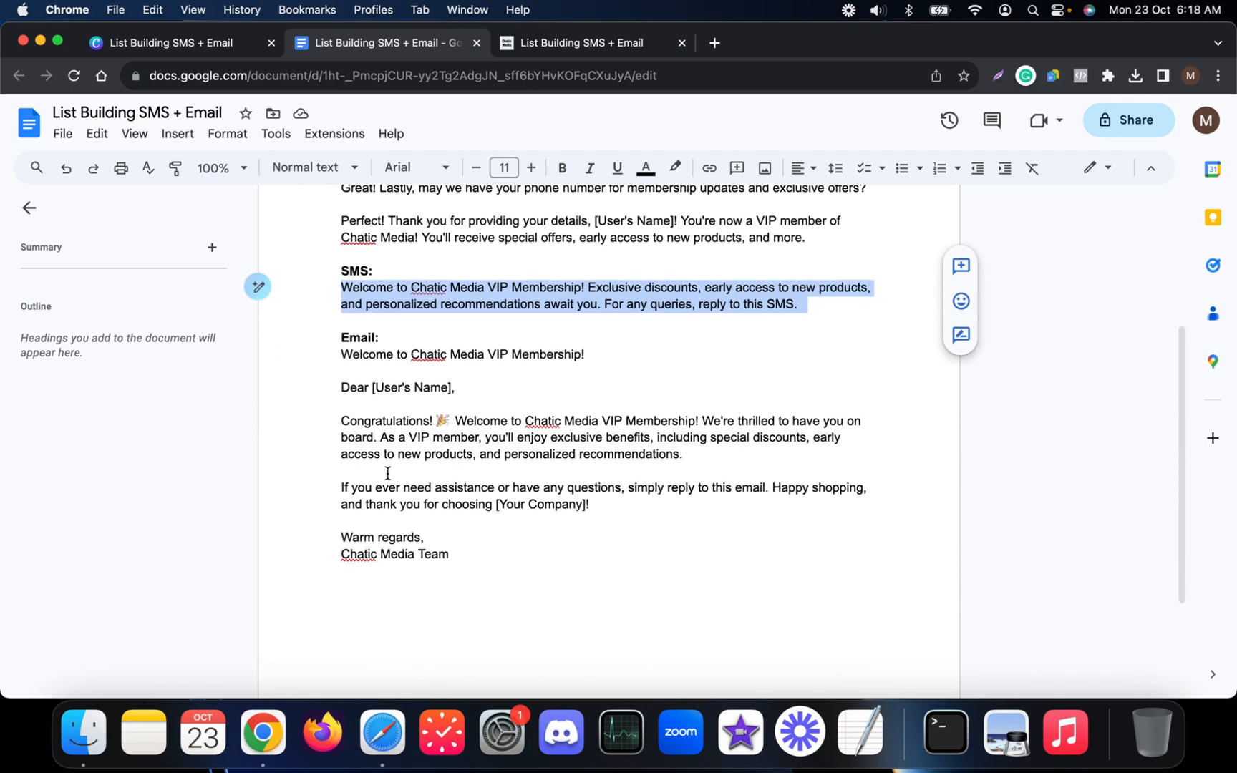
{"action": "left_click", "coordinate": [569, 42]}
{"action": "left_click", "coordinate": [711, 669]}
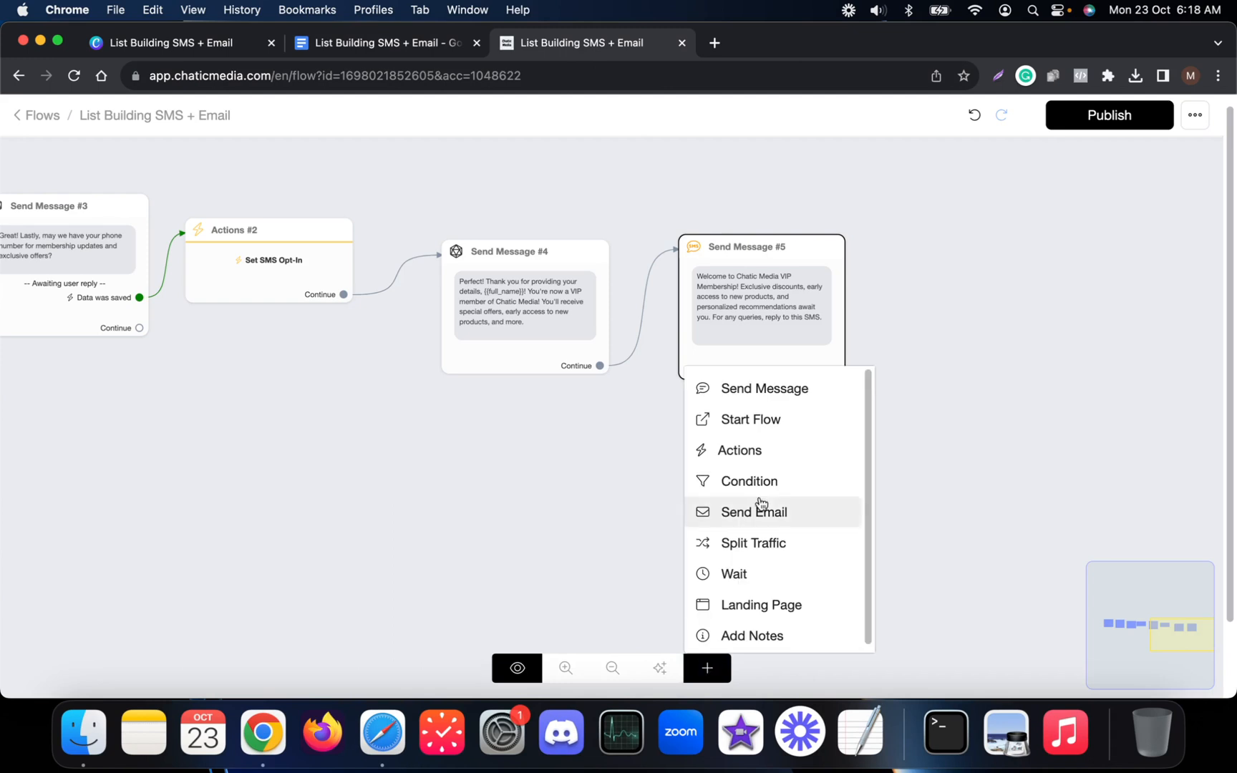
Add a Send Email step beside Send Message #5 and connect #5 to it.
{"action": "left_click", "coordinate": [756, 512]}
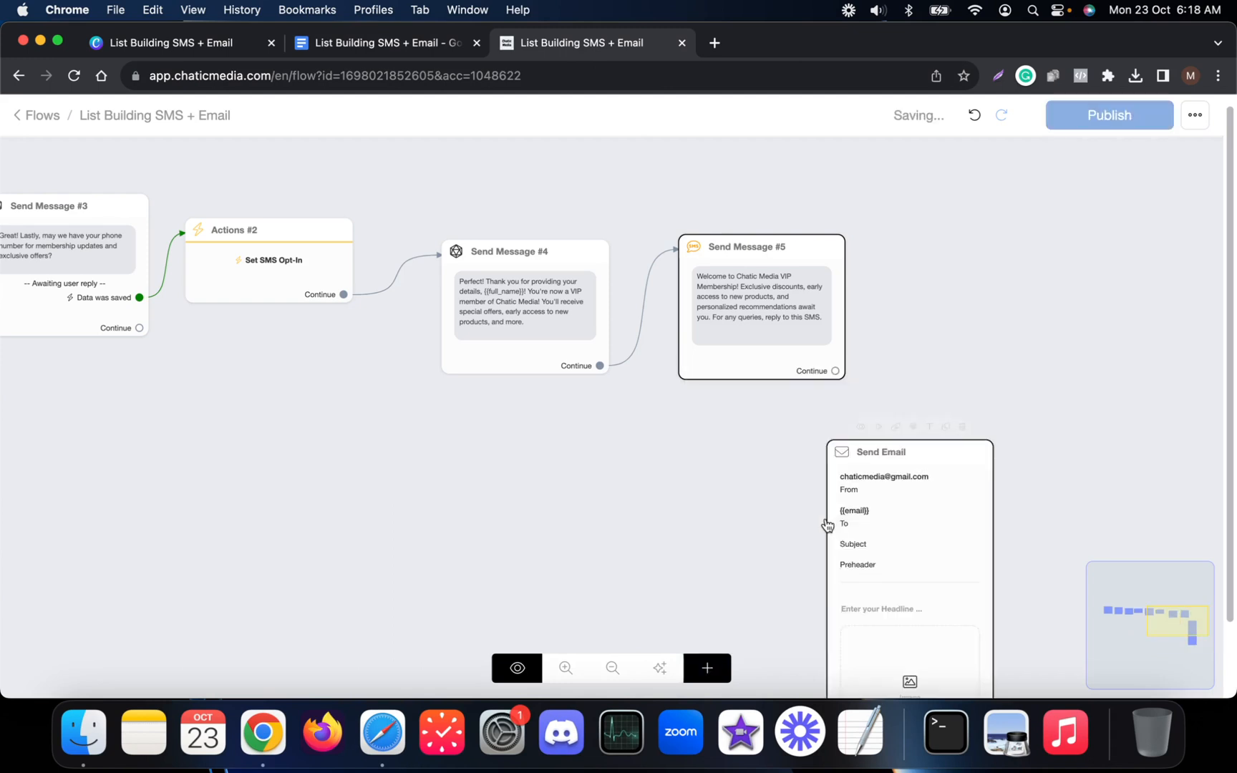
{"action": "left_click_drag", "start_coordinate": [856, 525], "coordinate": [980, 268]}
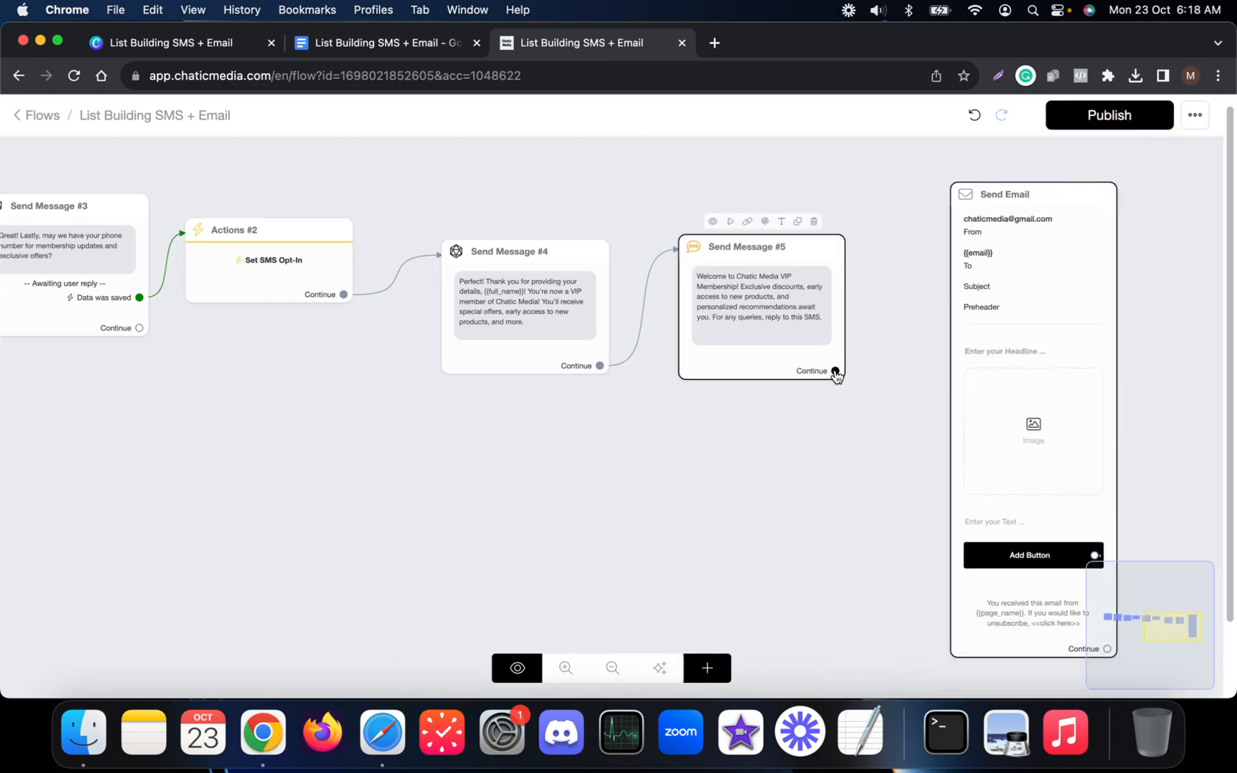
{"action": "left_click_drag", "start_coordinate": [835, 370], "coordinate": [1000, 299]}
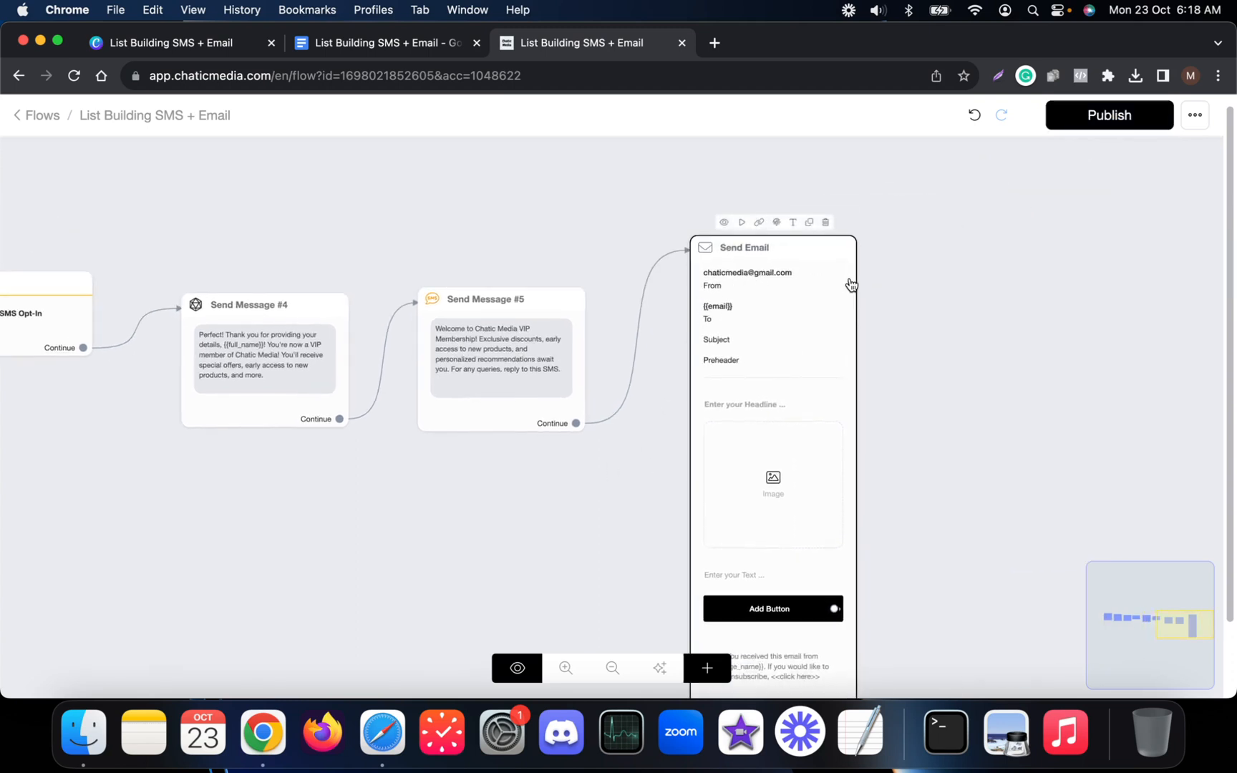
Copy the email body from the script document and bring up the Send Email step's settings.
{"action": "scroll", "coordinate": [851, 285], "scroll_direction": "down", "scroll_amount": 3}
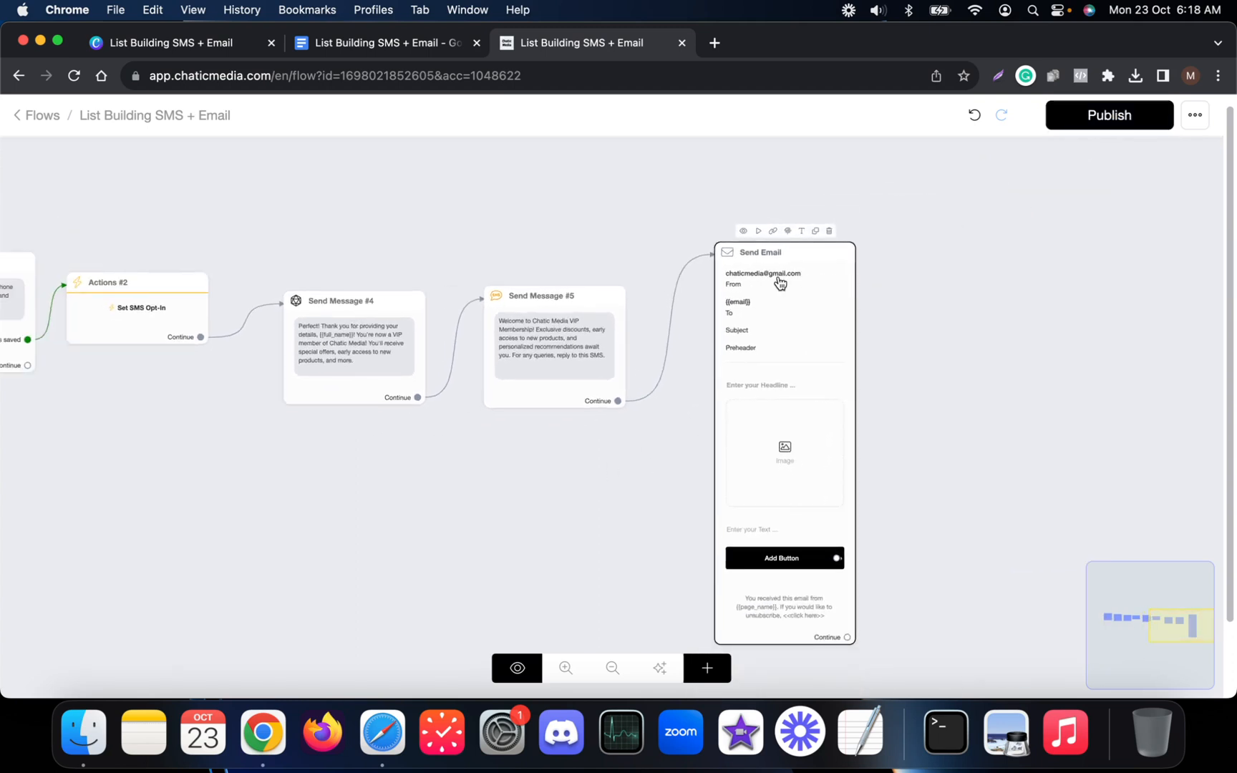
{"action": "scroll", "coordinate": [774, 281], "scroll_direction": "down", "scroll_amount": 2}
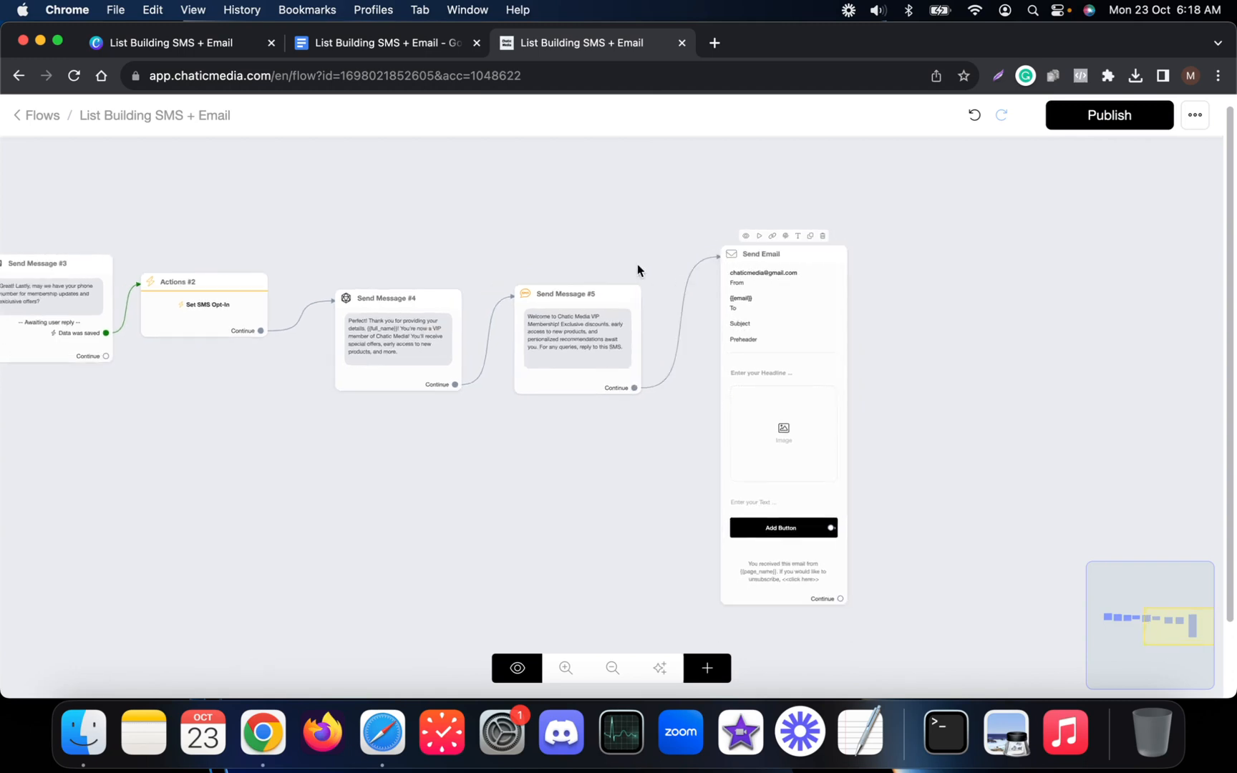
{"action": "left_click", "coordinate": [379, 45]}
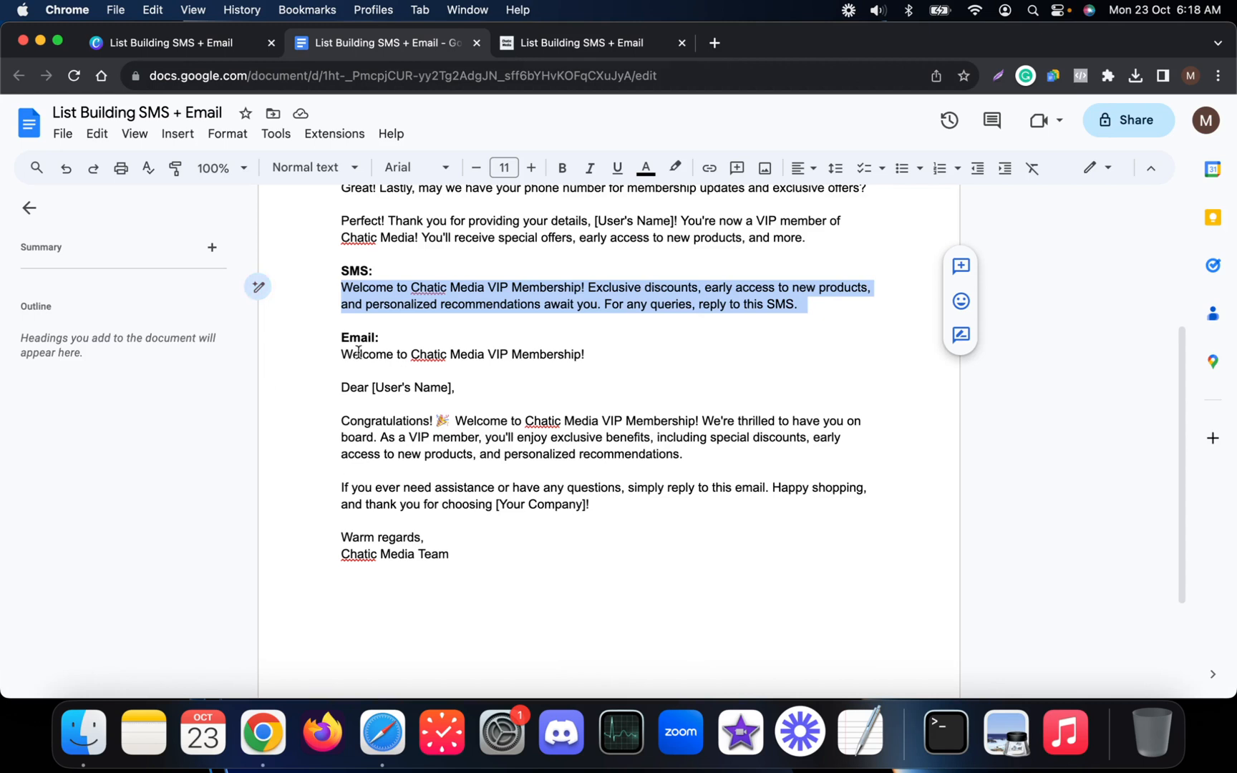
{"action": "left_click_drag", "start_coordinate": [341, 352], "coordinate": [527, 549]}
{"action": "left_click", "coordinate": [647, 43]}
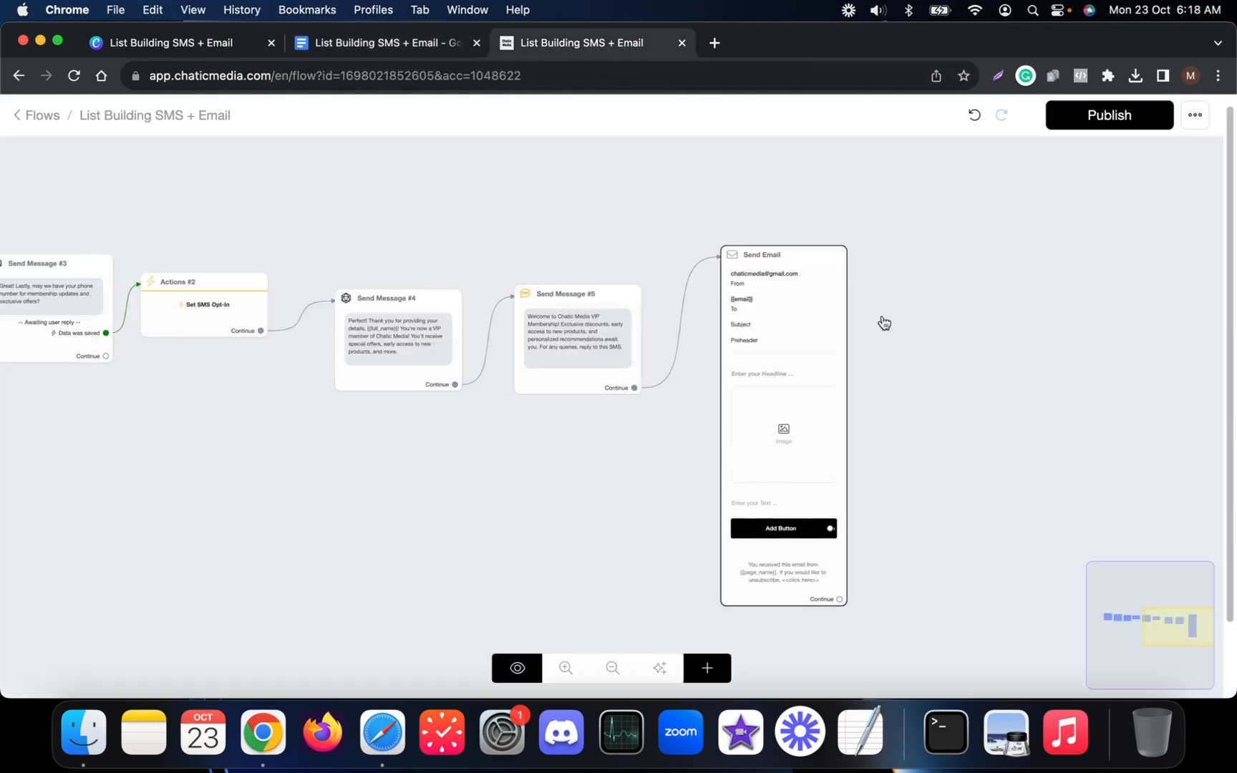
{"action": "left_click", "coordinate": [800, 399]}
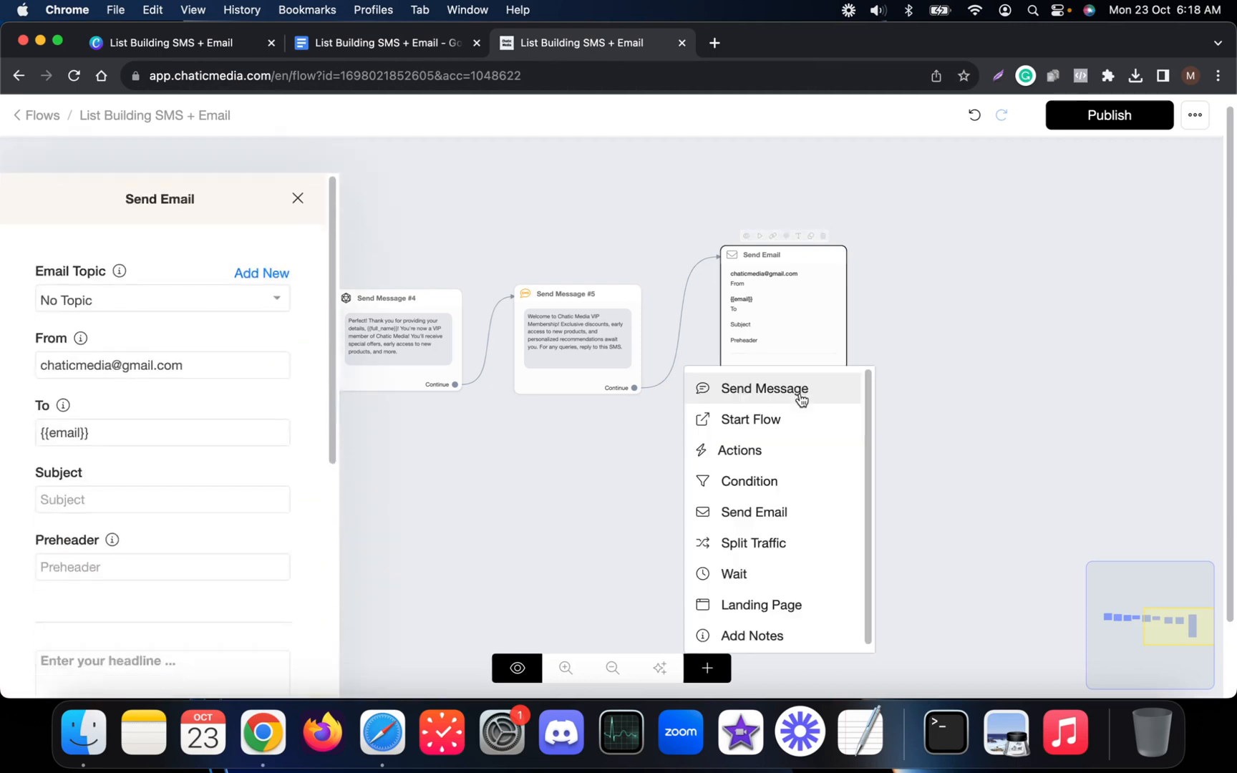
Remove the email's image and headline blocks and paste the welcome email text.
{"action": "scroll", "coordinate": [223, 501], "scroll_direction": "down", "scroll_amount": 5}
{"action": "left_click", "coordinate": [307, 331]}
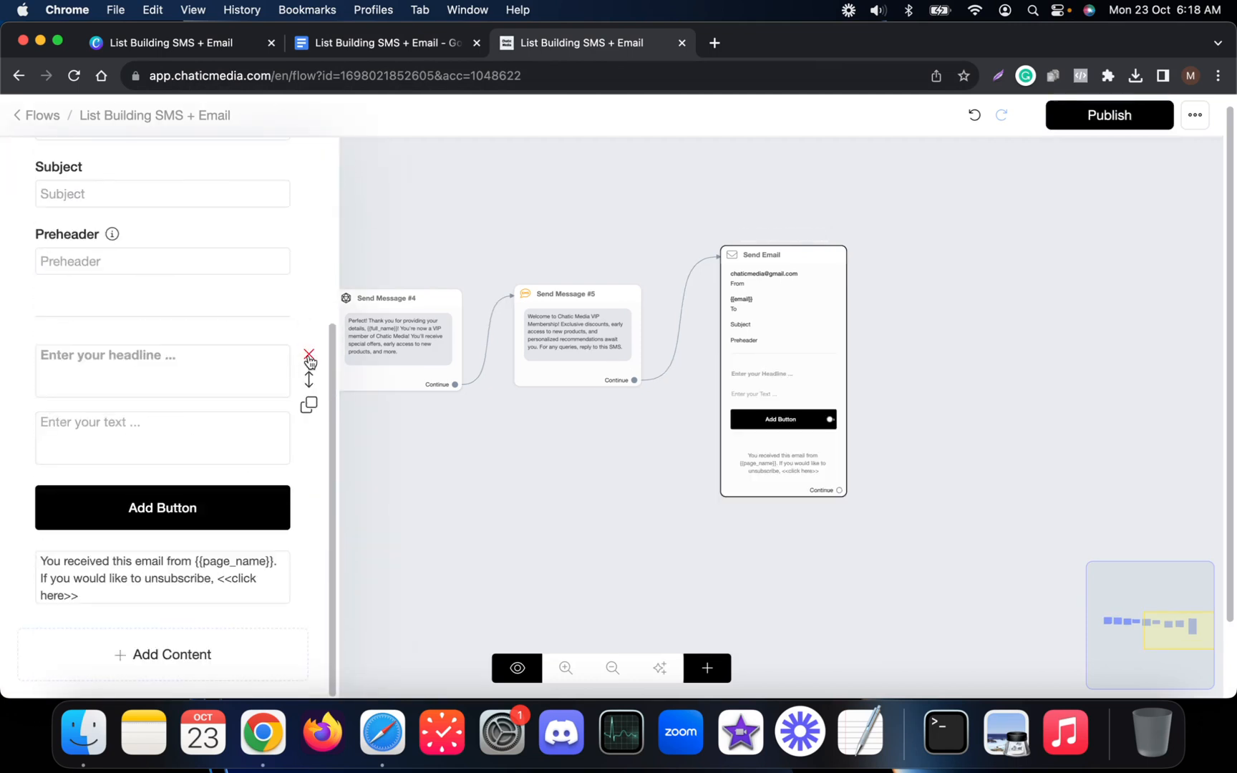
{"action": "left_click", "coordinate": [308, 356]}
{"action": "left_click", "coordinate": [122, 433]}
{"action": "key", "text": "super+v"}
{"action": "scroll", "coordinate": [133, 444], "scroll_direction": "up", "scroll_amount": 5}
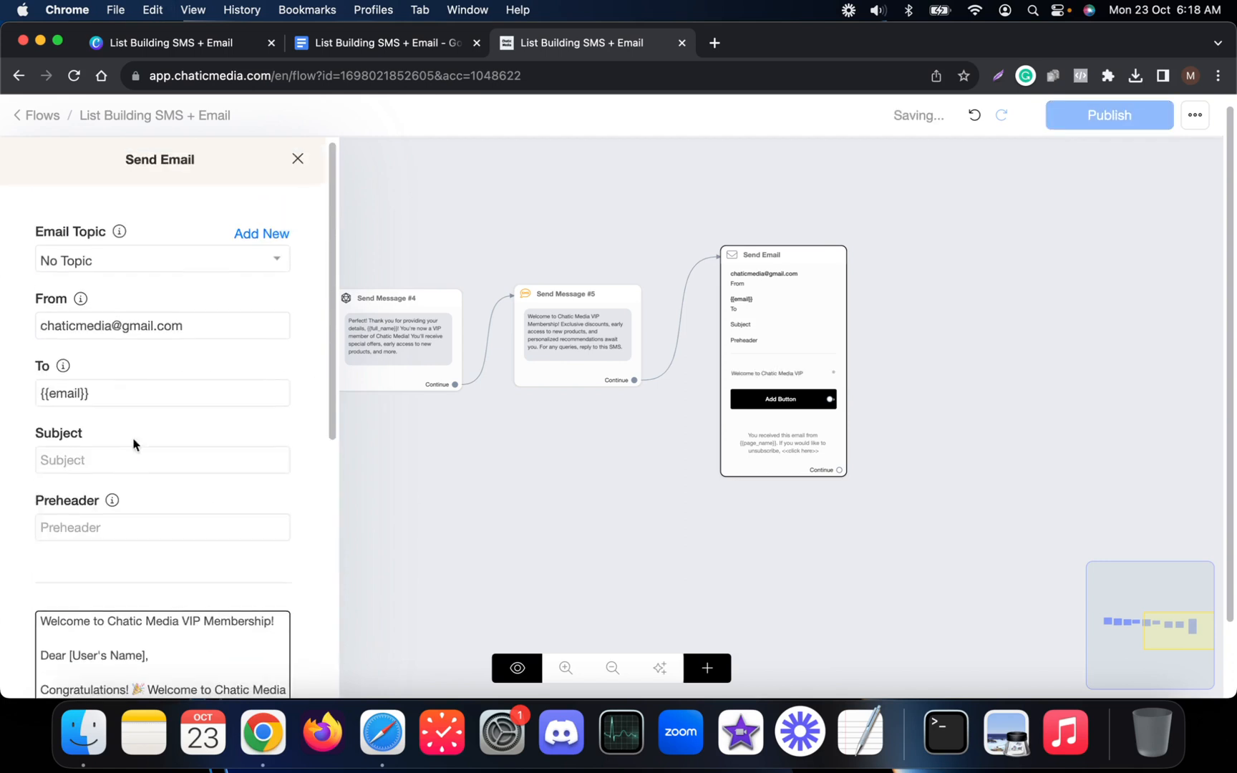
{"action": "scroll", "coordinate": [134, 443], "scroll_direction": "down", "scroll_amount": 3}
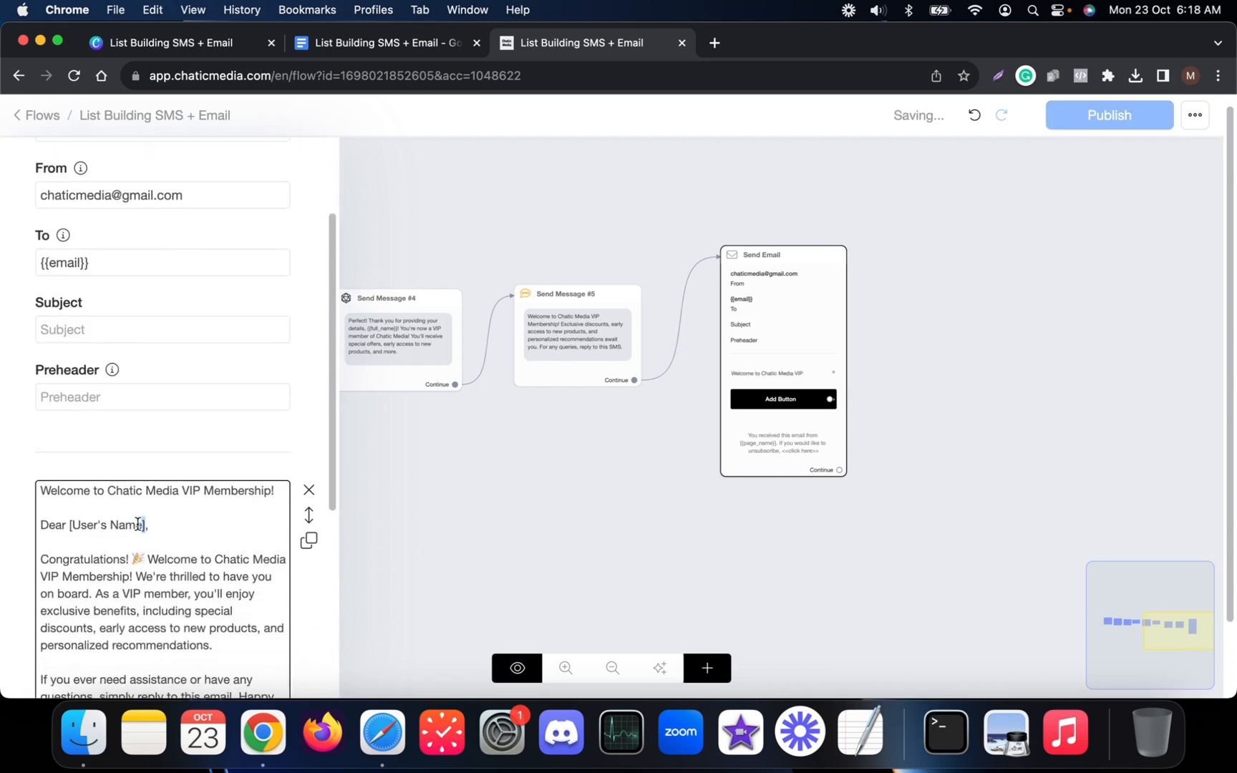
Replace [User's Name] with {{full_name}} and delete the repeated title and blank first line.
{"action": "left_click_drag", "start_coordinate": [138, 525], "coordinate": [64, 525]}
{"action": "key", "text": "BackSpace"}
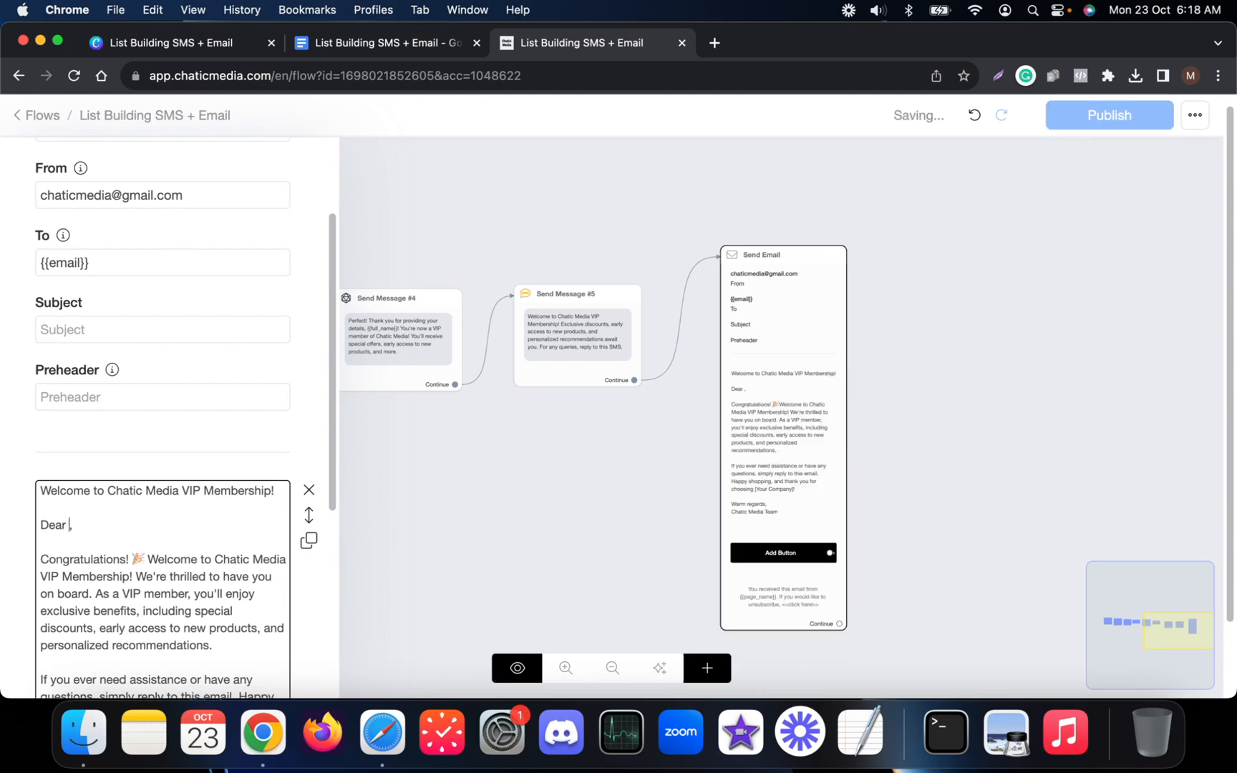
{"action": "type", "text": "{ful"}
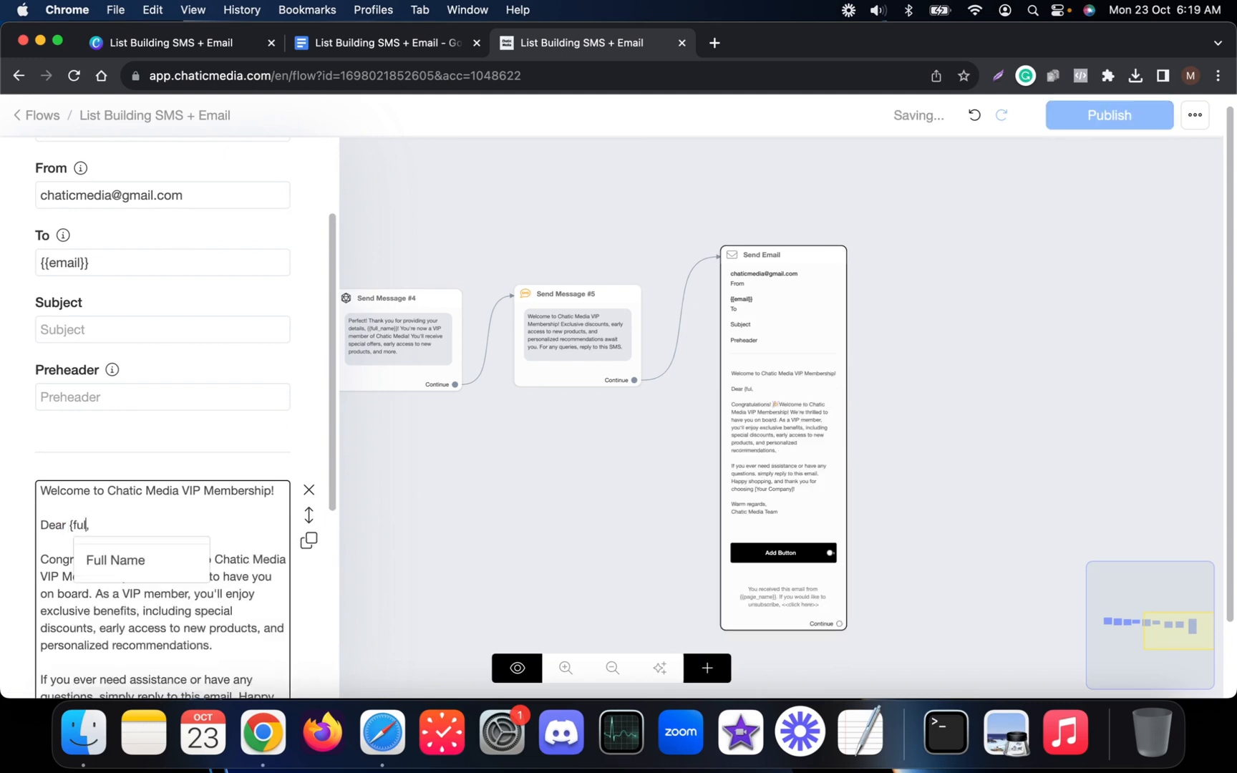
{"action": "left_click", "coordinate": [106, 559]}
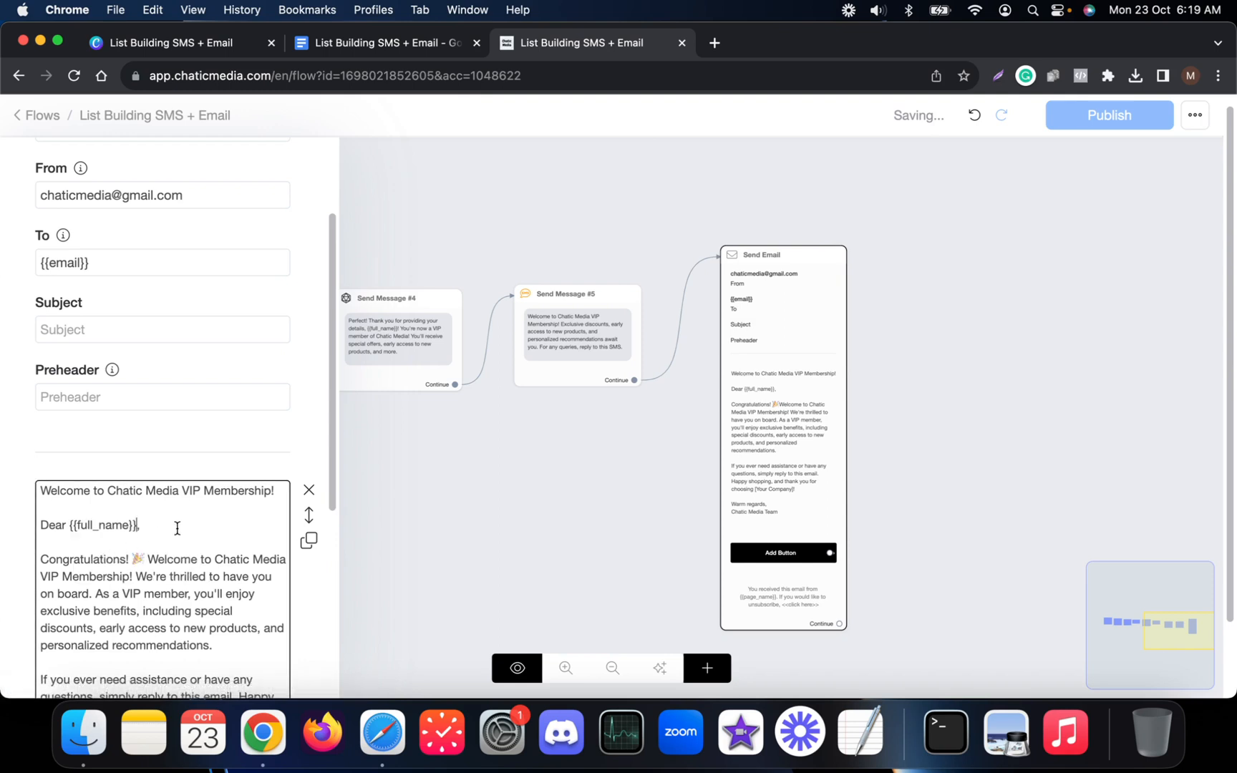
{"action": "left_click_drag", "start_coordinate": [273, 496], "coordinate": [33, 496]}
{"action": "key", "text": "super+c"}
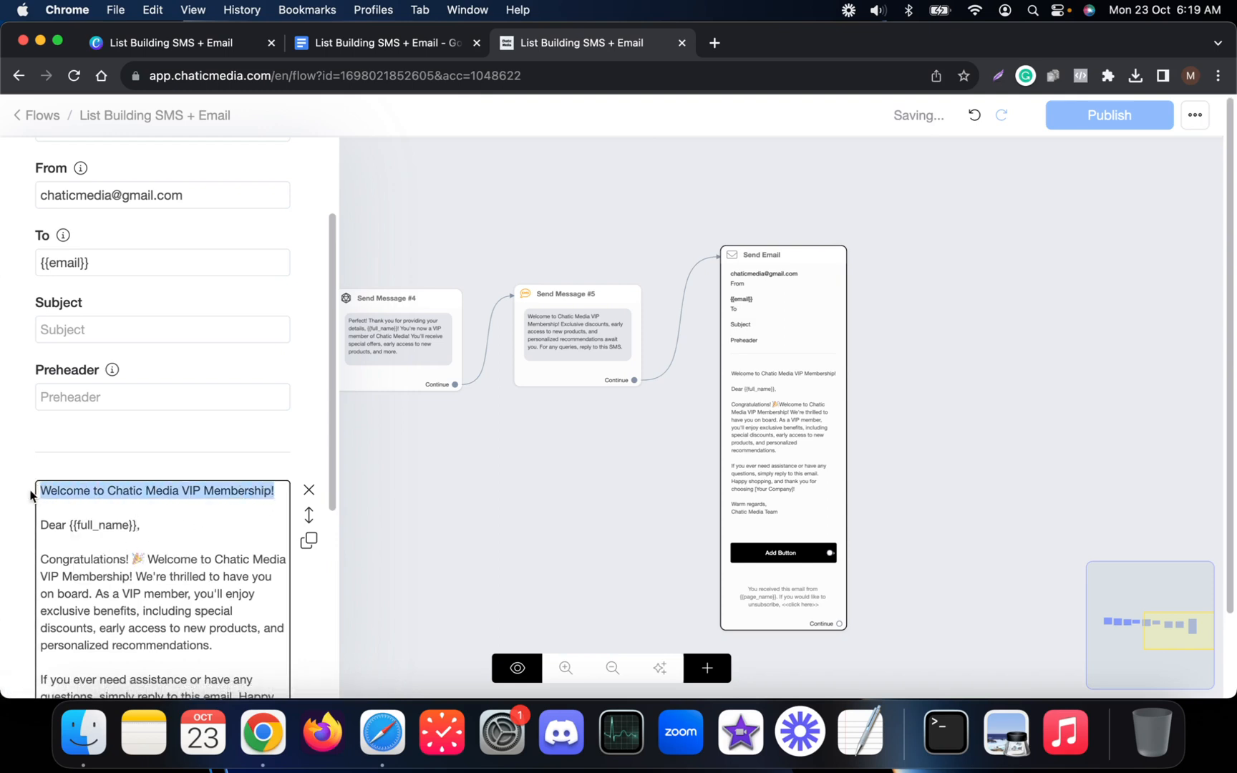
{"action": "key", "text": "BackSpace"}
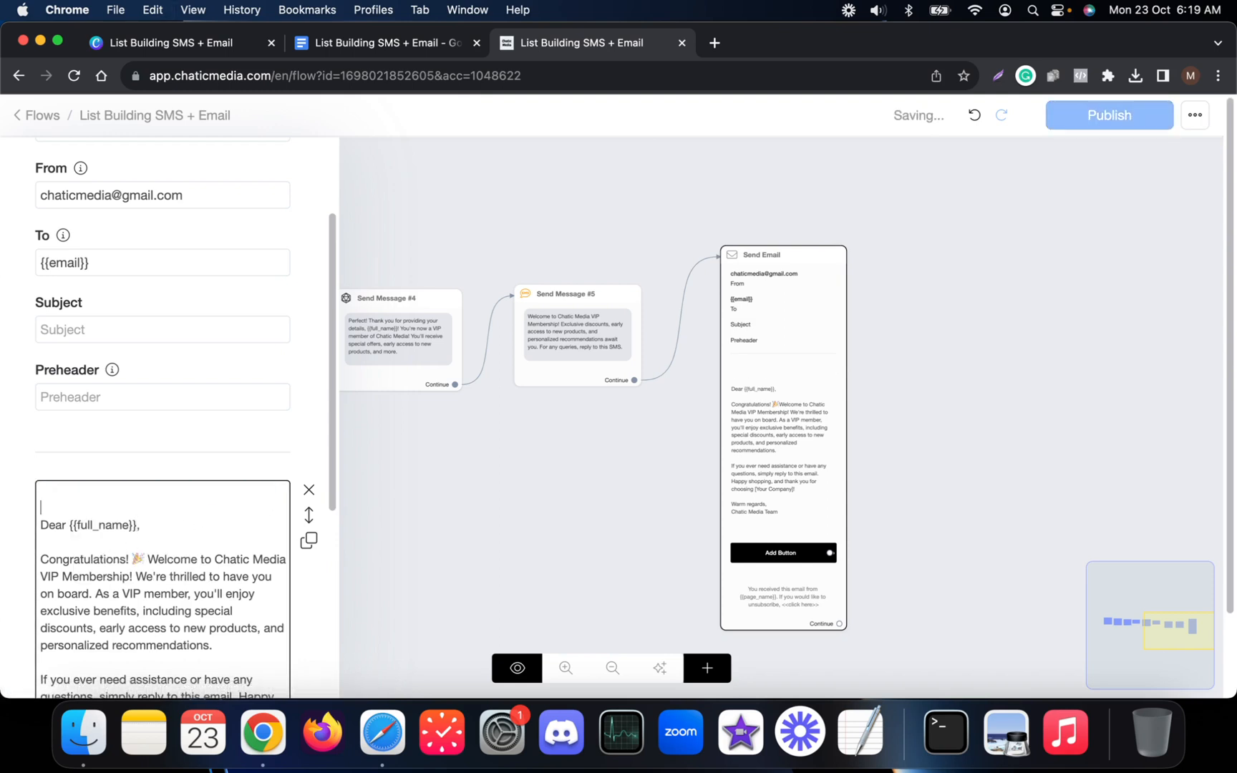
{"action": "key", "text": "BackSpace"}
Set the email subject and preheader to 'Welcome to Chatic Media VIP Membership!'.
{"action": "left_click", "coordinate": [86, 328]}
{"action": "key", "text": "super+v"}
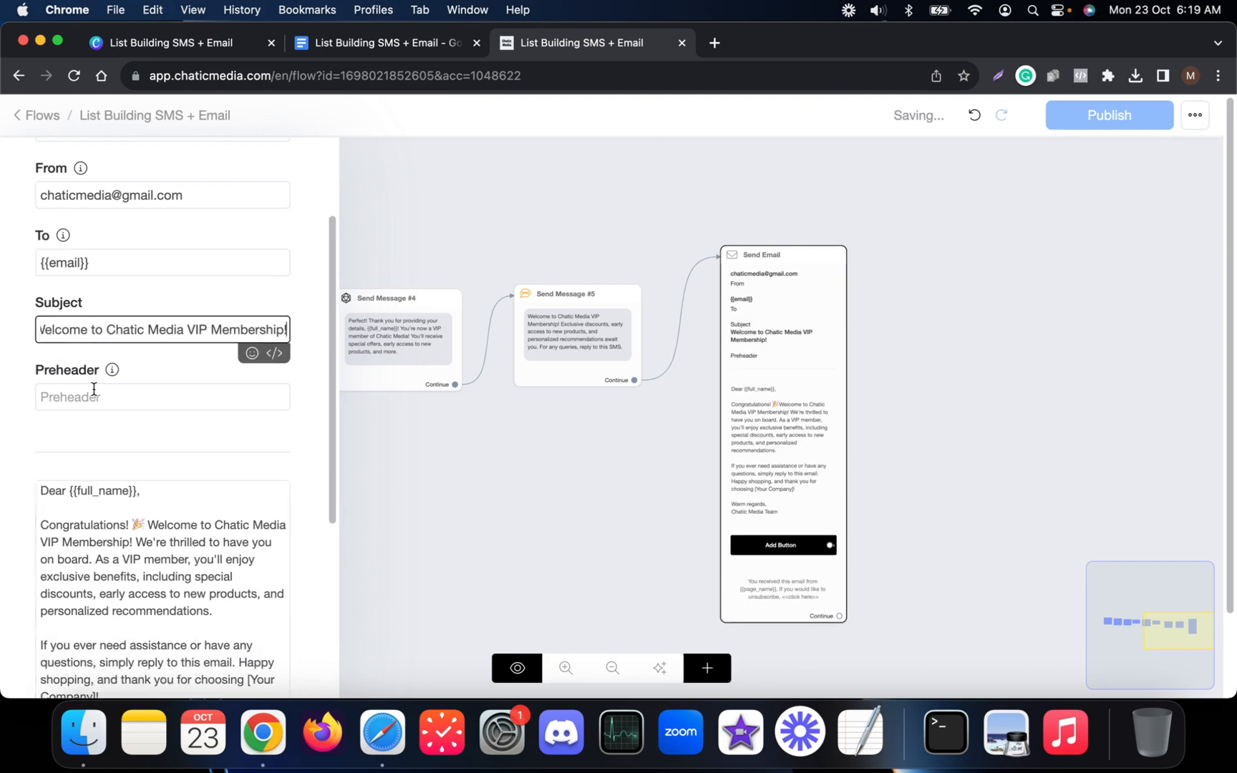
{"action": "left_click", "coordinate": [94, 393]}
{"action": "key", "text": "super+v"}
{"action": "scroll", "coordinate": [195, 456], "scroll_direction": "down", "scroll_amount": 3}
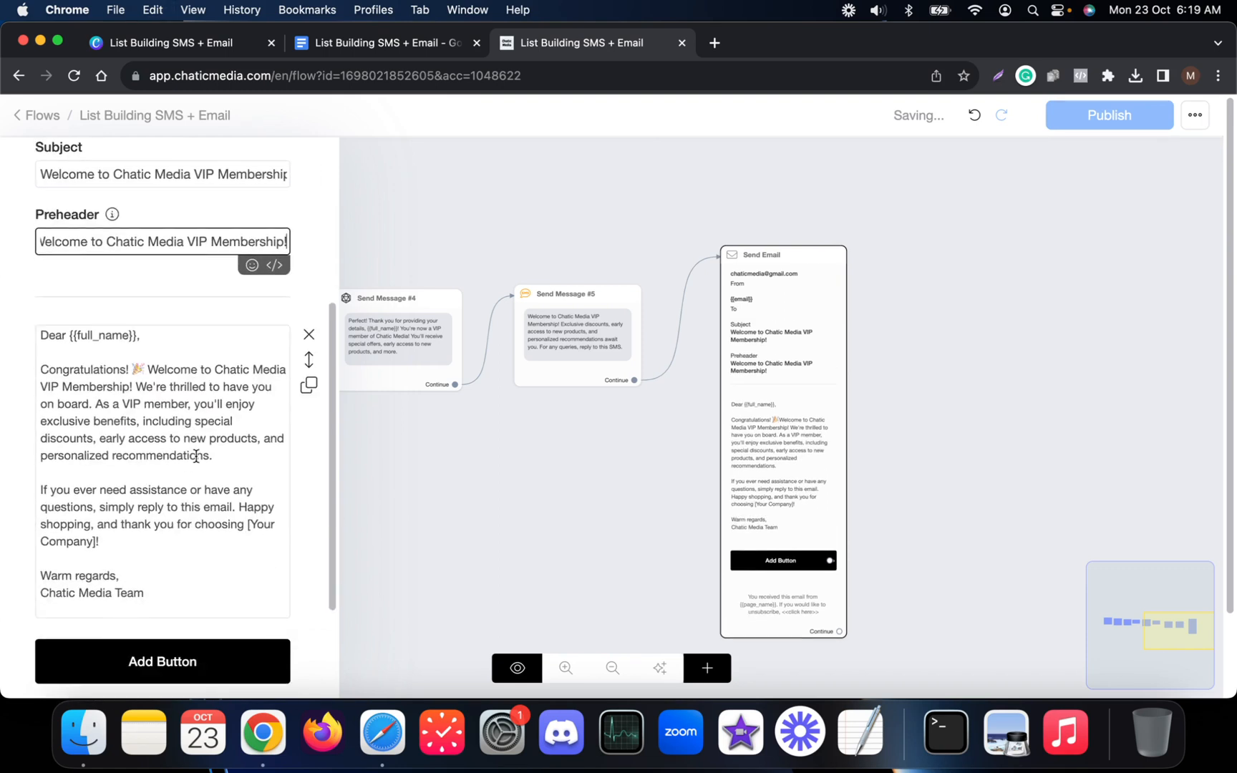
{"action": "scroll", "coordinate": [196, 456], "scroll_direction": "down", "scroll_amount": 4}
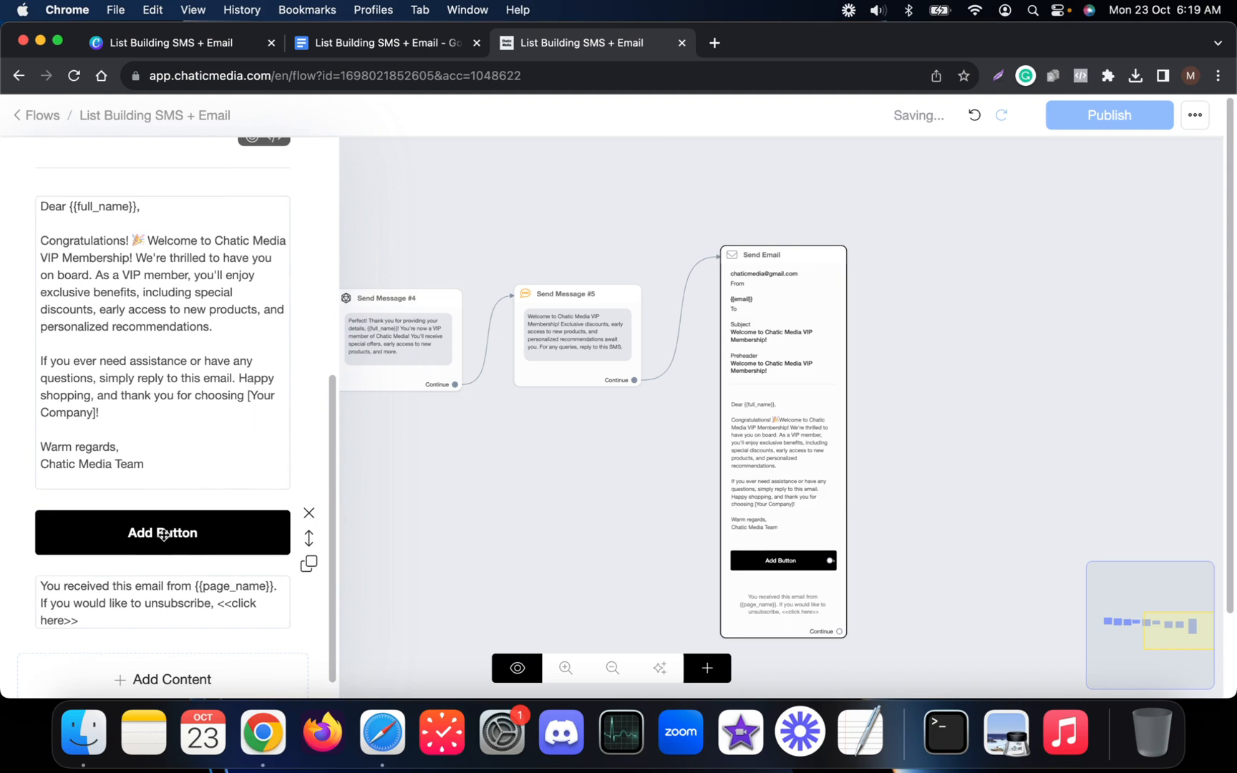
{"action": "left_click", "coordinate": [132, 538]}
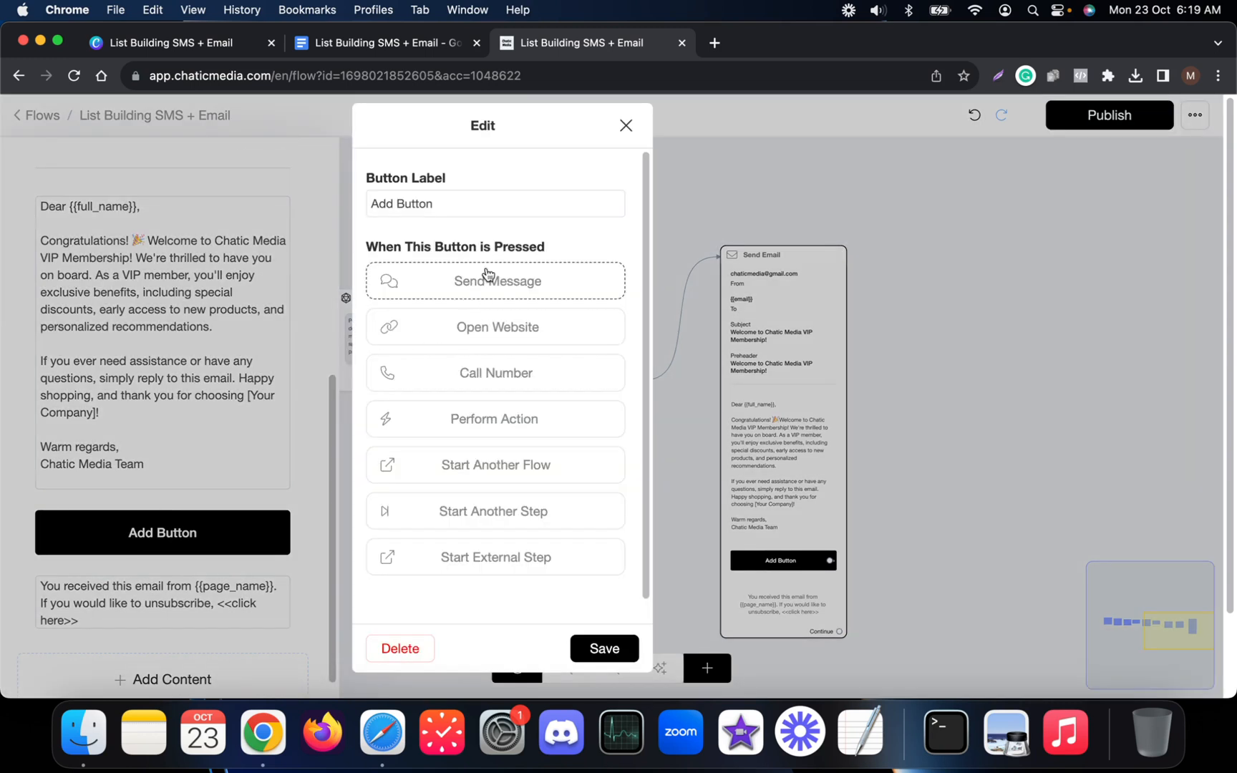
{"action": "left_click_drag", "start_coordinate": [469, 205], "coordinate": [320, 201]}
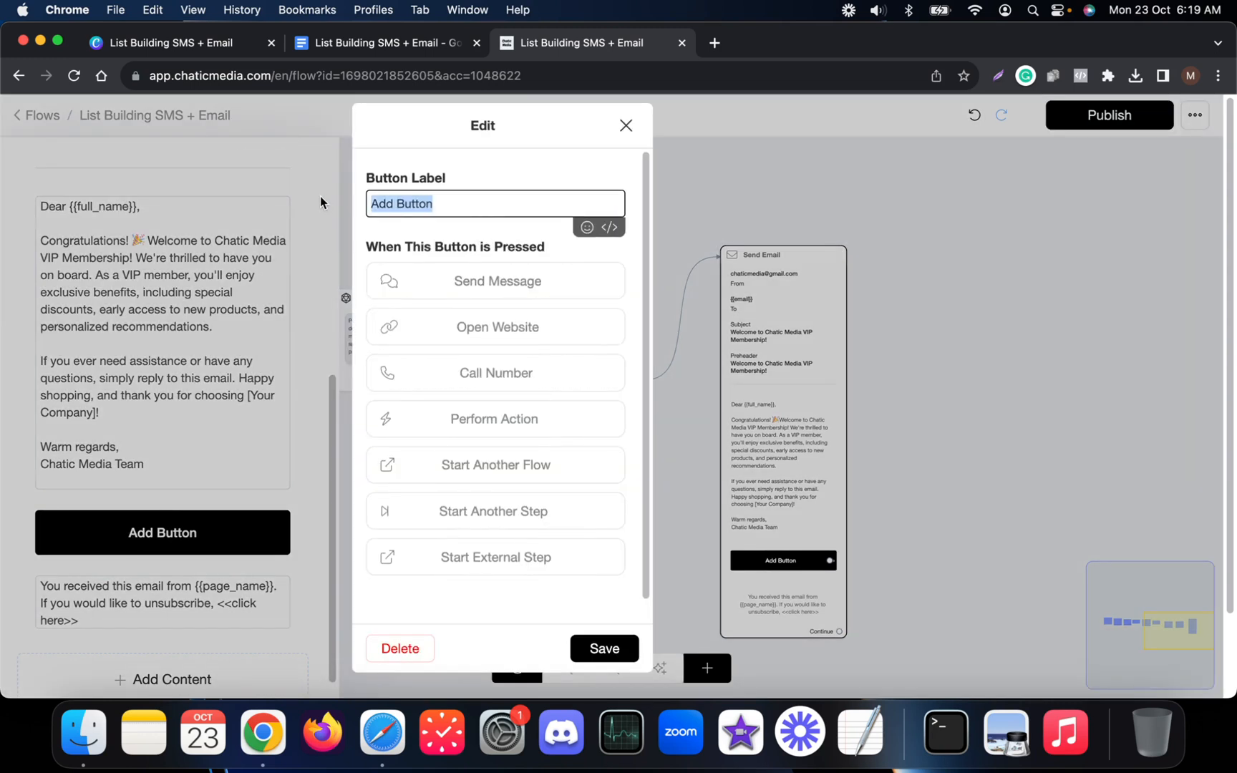
{"action": "type", "text": "Visit We"}
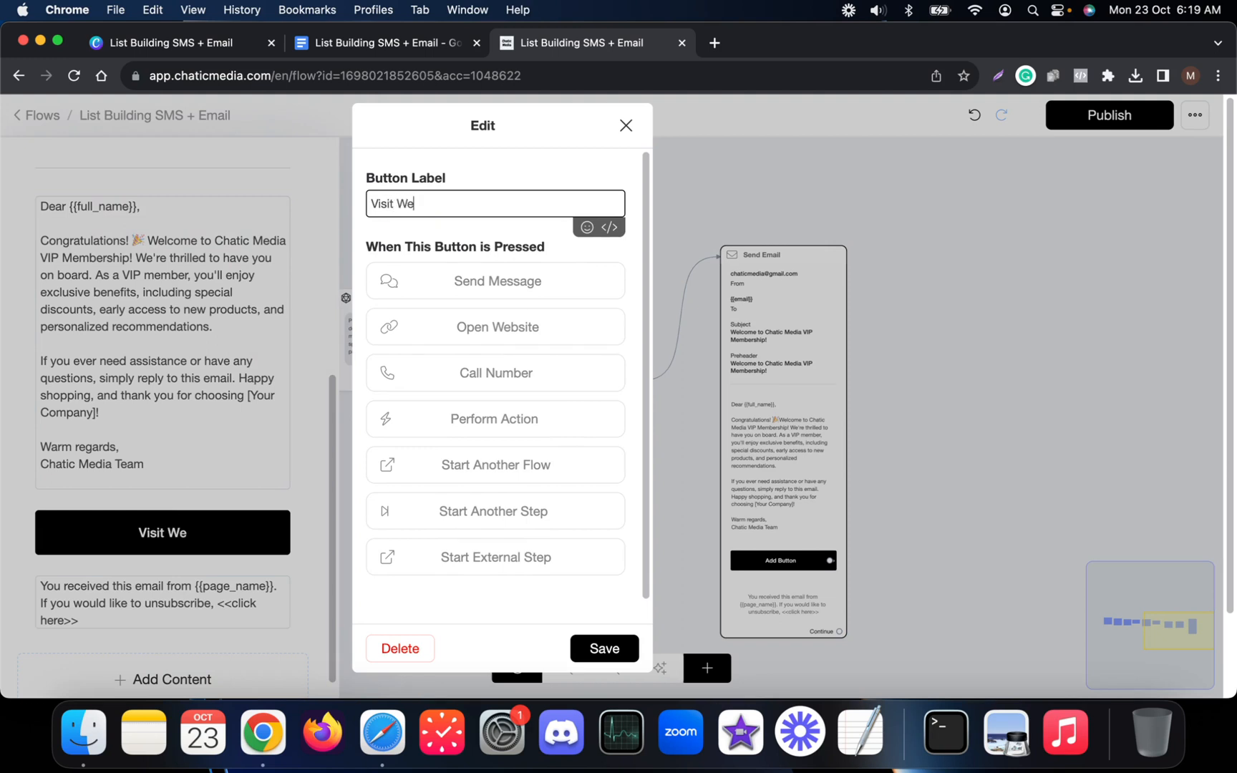
{"action": "type", "text": "bsite"}
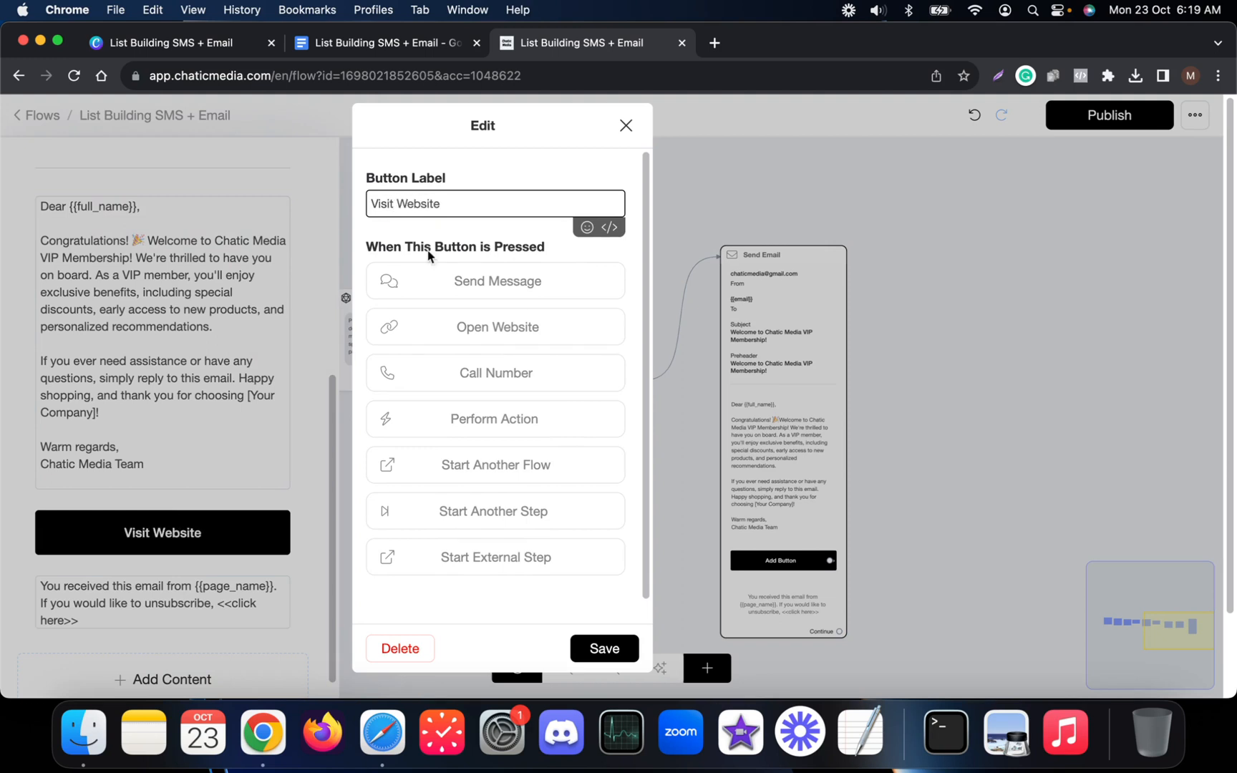
{"action": "left_click", "coordinate": [551, 331]}
{"action": "left_click", "coordinate": [469, 351]}
{"action": "type", "text": "https://platform.chaticmedia.com/"}
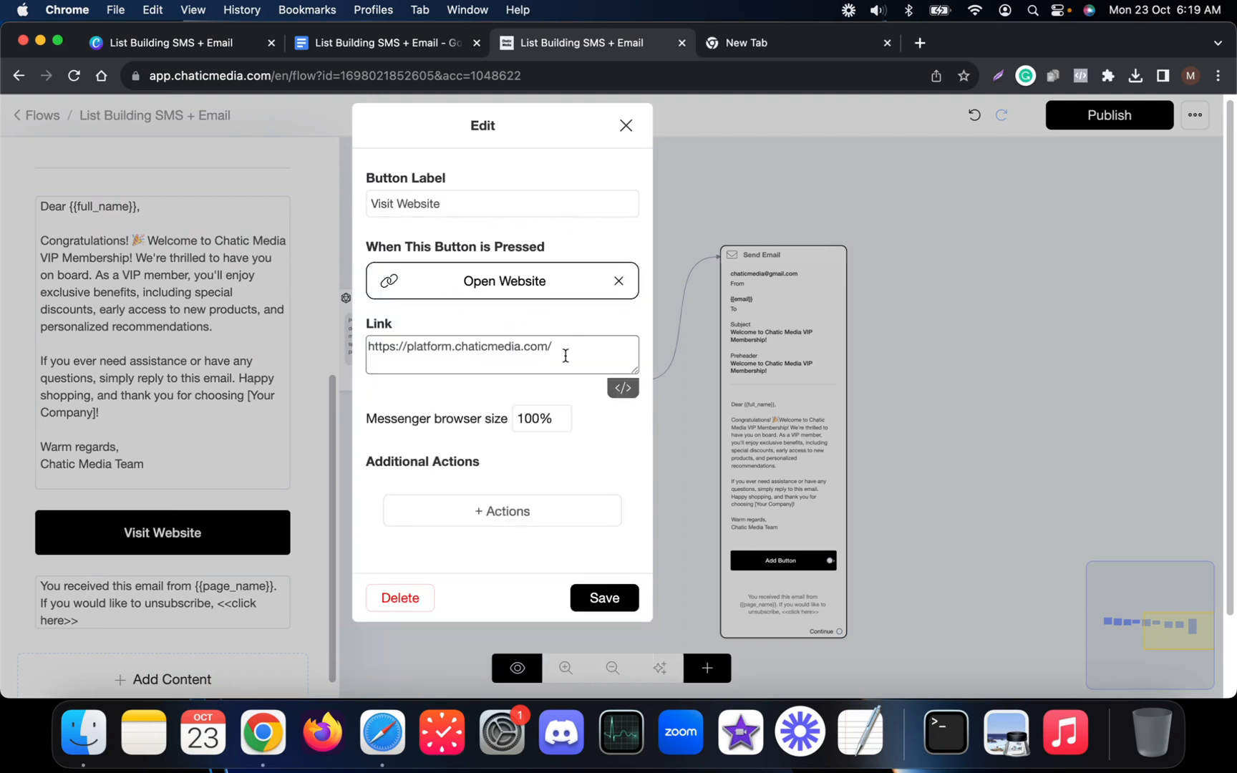
{"action": "key", "text": "super+a"}
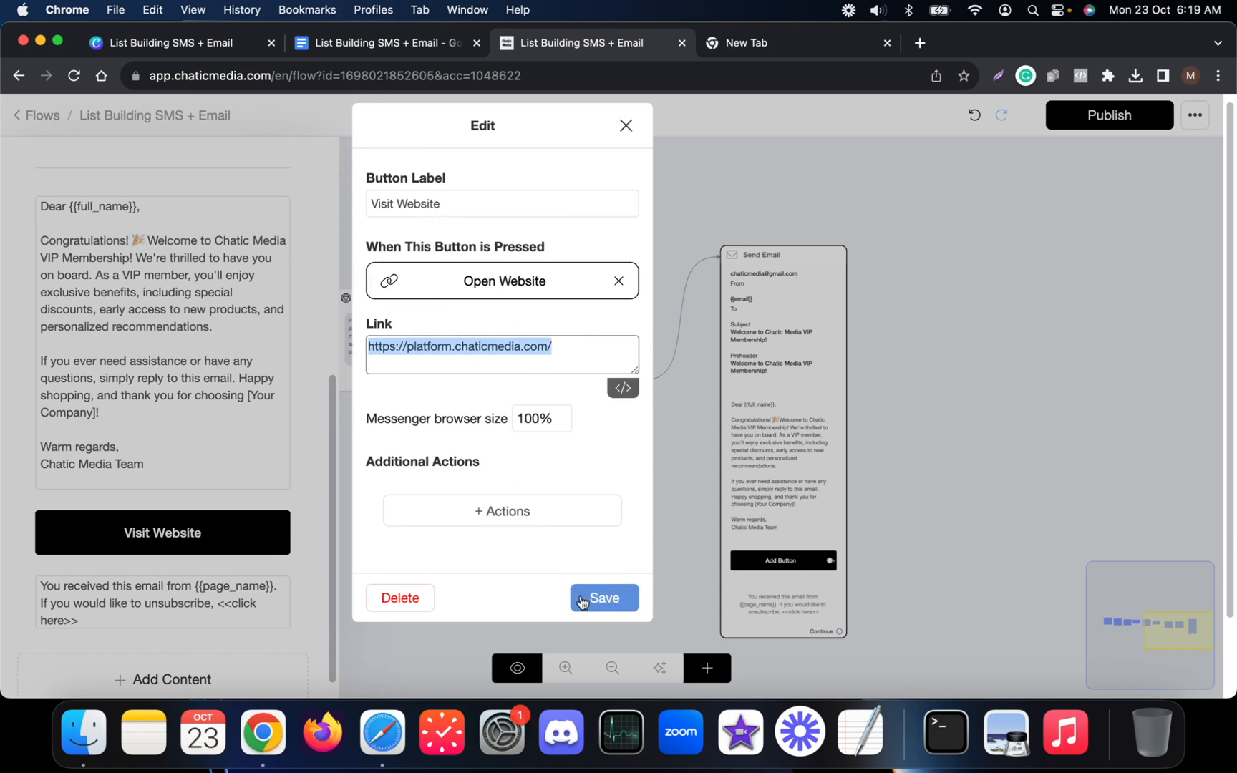
{"action": "left_click", "coordinate": [603, 598]}
Replace the [Your Company]! placeholder in the email with Chatic Media.
{"action": "scroll", "coordinate": [809, 508], "scroll_direction": "up", "scroll_amount": 5}
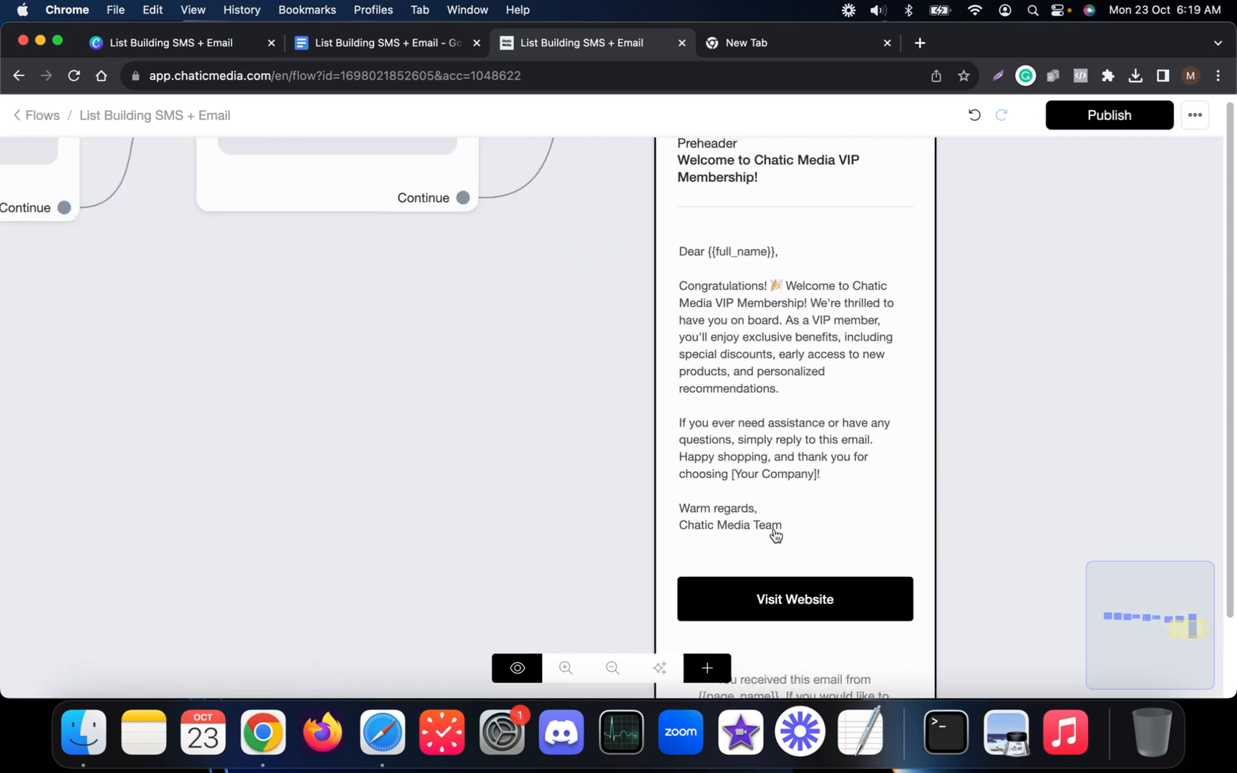
{"action": "left_click", "coordinate": [844, 499]}
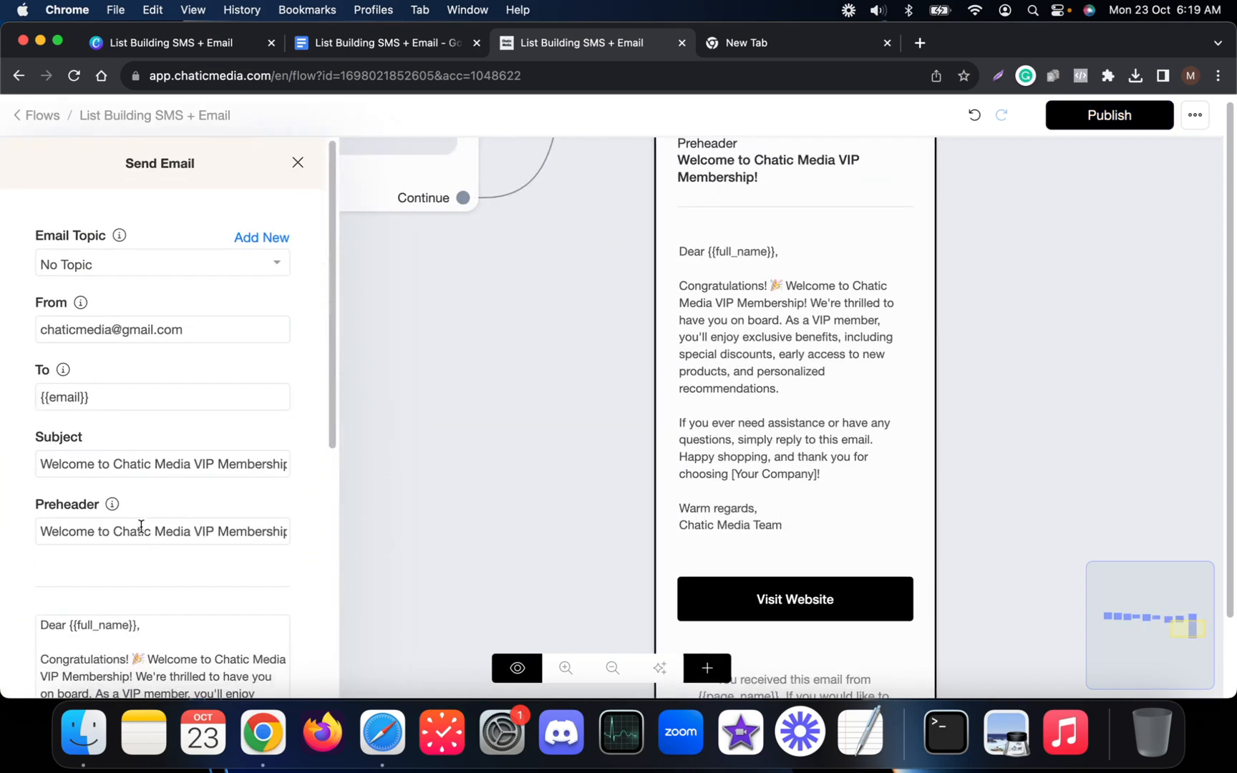
{"action": "scroll", "coordinate": [107, 530], "scroll_direction": "down", "scroll_amount": 5}
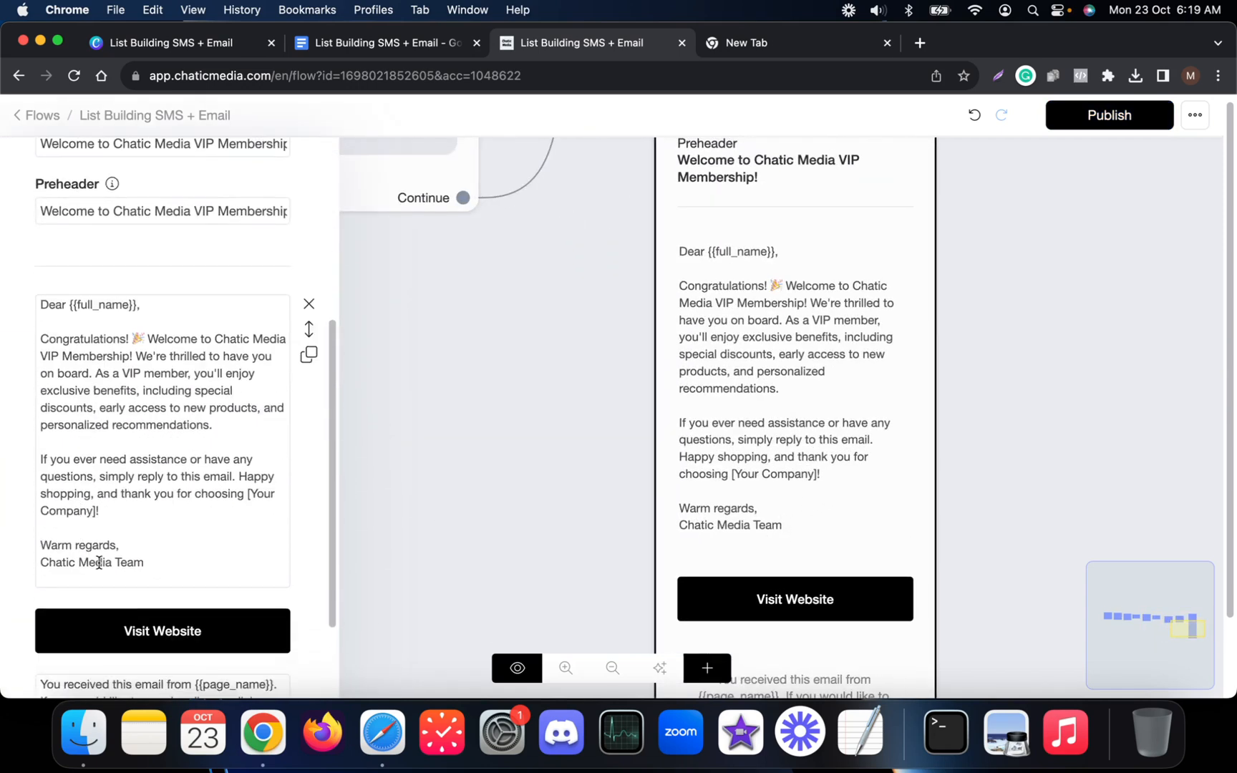
{"action": "left_click_drag", "start_coordinate": [112, 562], "coordinate": [19, 569]}
{"action": "key", "text": "super+c"}
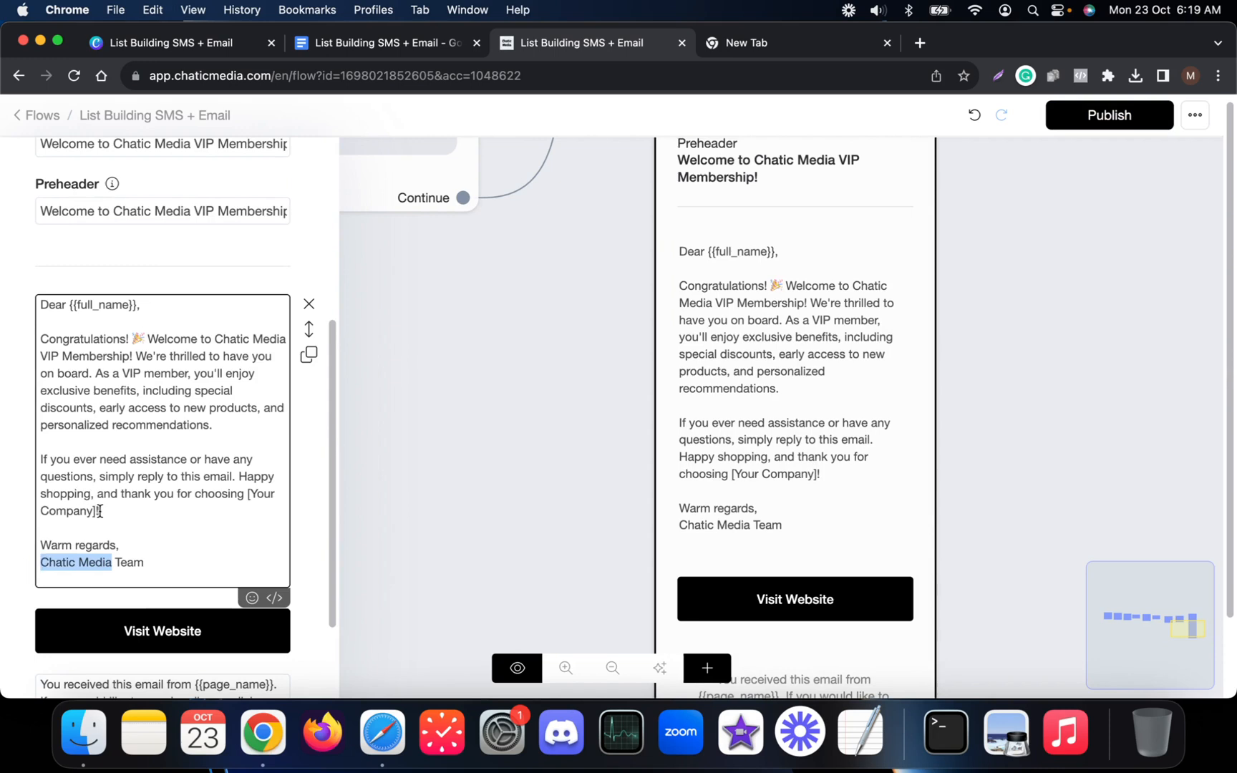
{"action": "left_click_drag", "start_coordinate": [99, 512], "coordinate": [249, 500]}
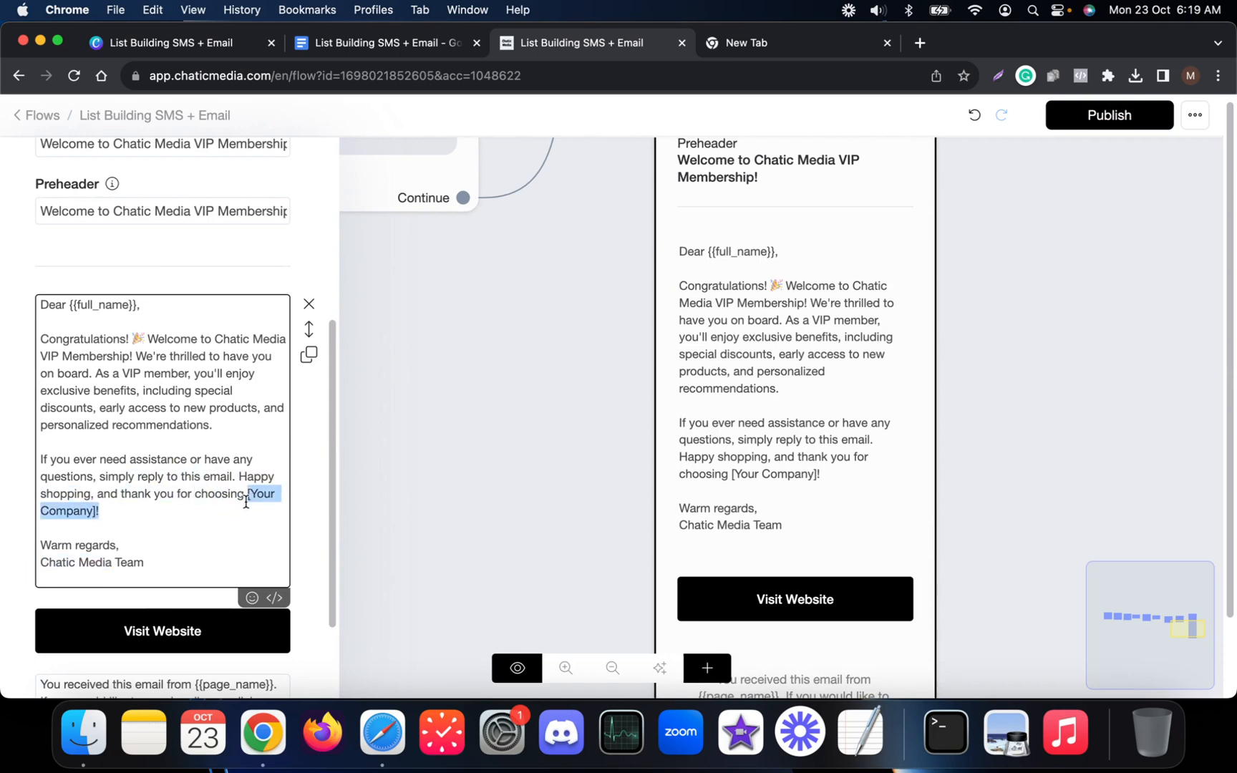
{"action": "key", "text": "BackSpace"}
{"action": "key", "text": "super+v"}
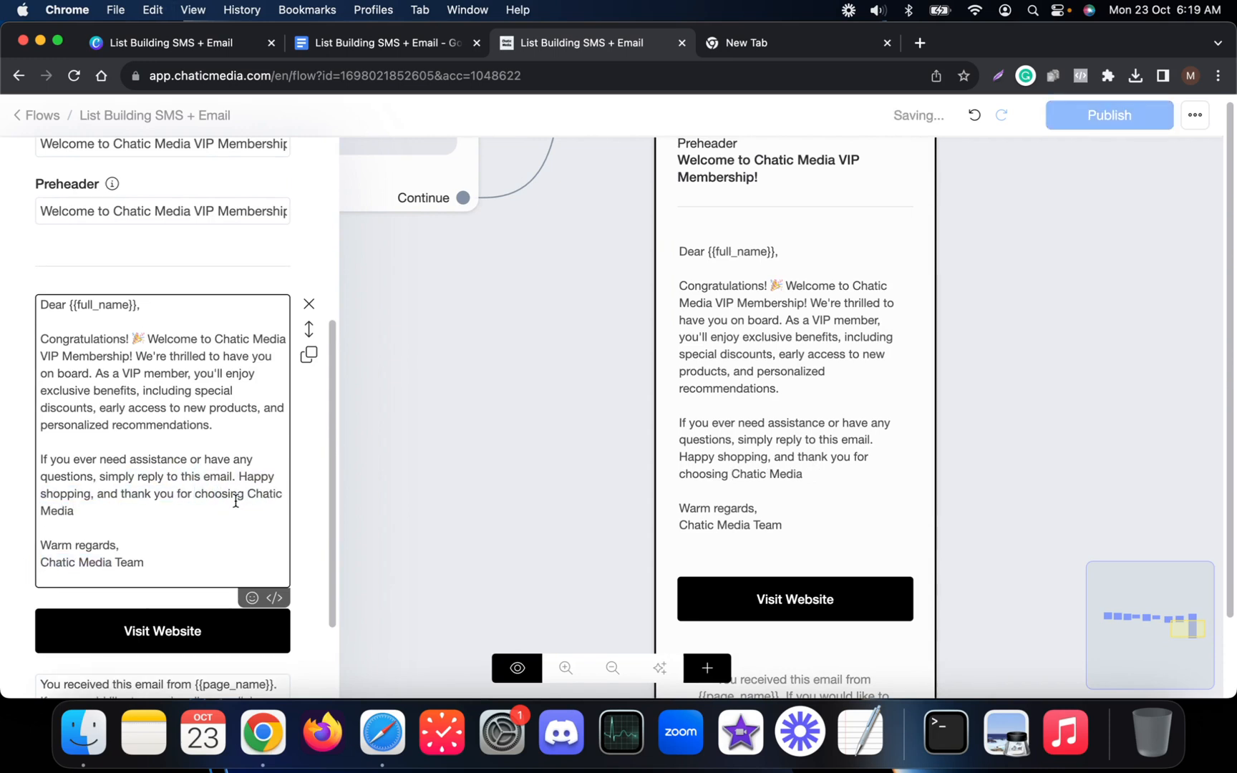
Close the email settings, publish the flow, and glance at the script document.
{"action": "left_click", "coordinate": [483, 433]}
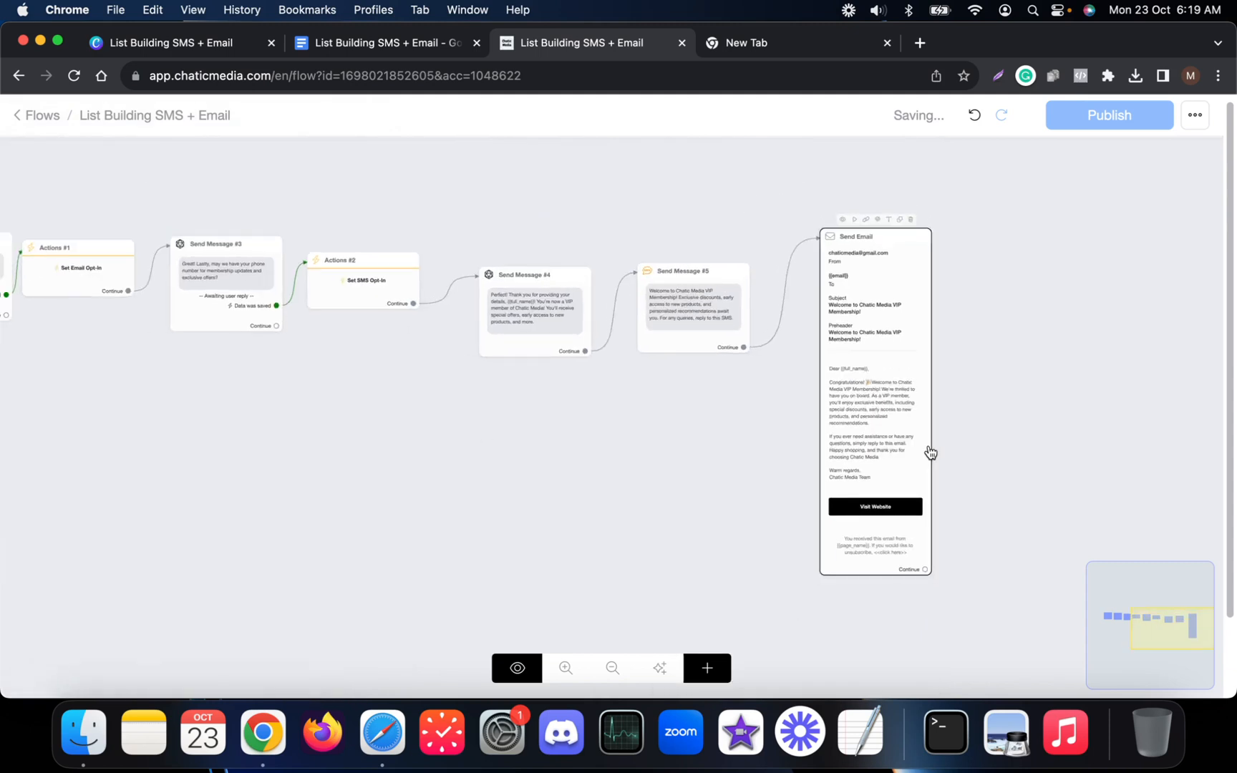
{"action": "left_click", "coordinate": [1109, 115]}
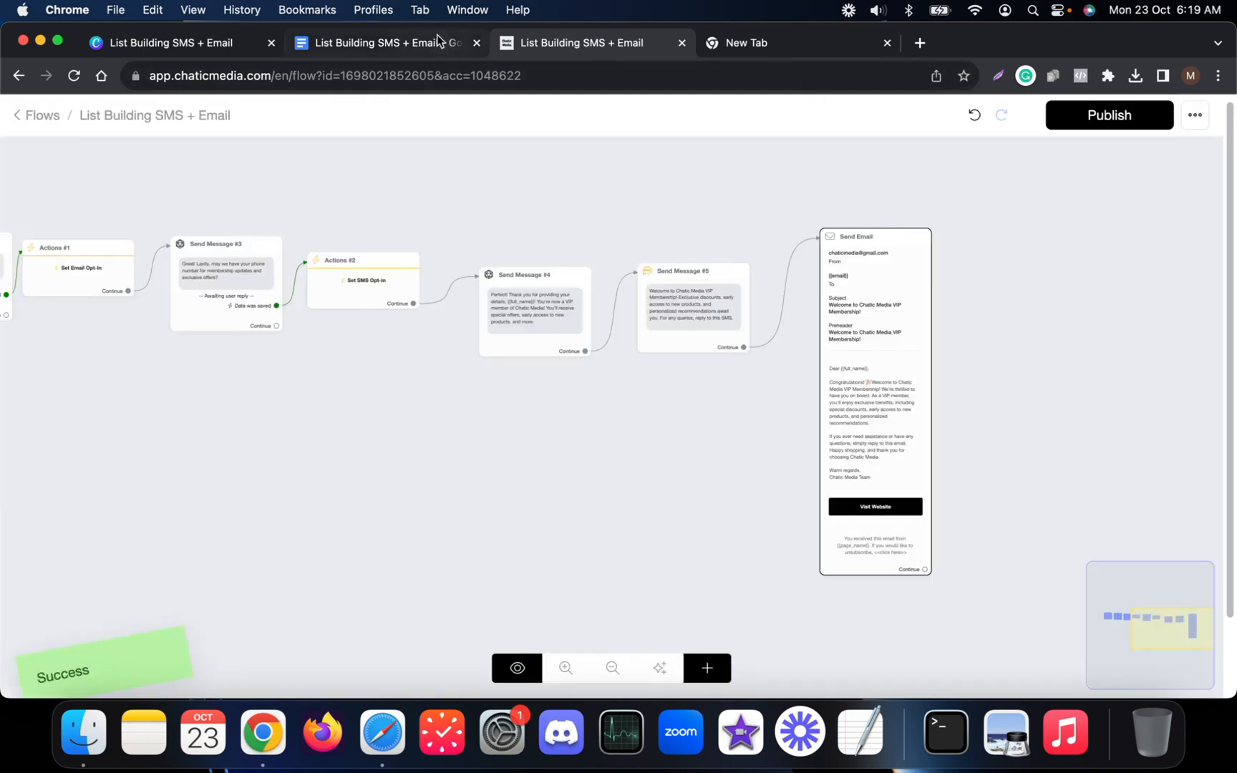
{"action": "left_click", "coordinate": [372, 43]}
{"action": "scroll", "coordinate": [448, 455], "scroll_direction": "up", "scroll_amount": 5}
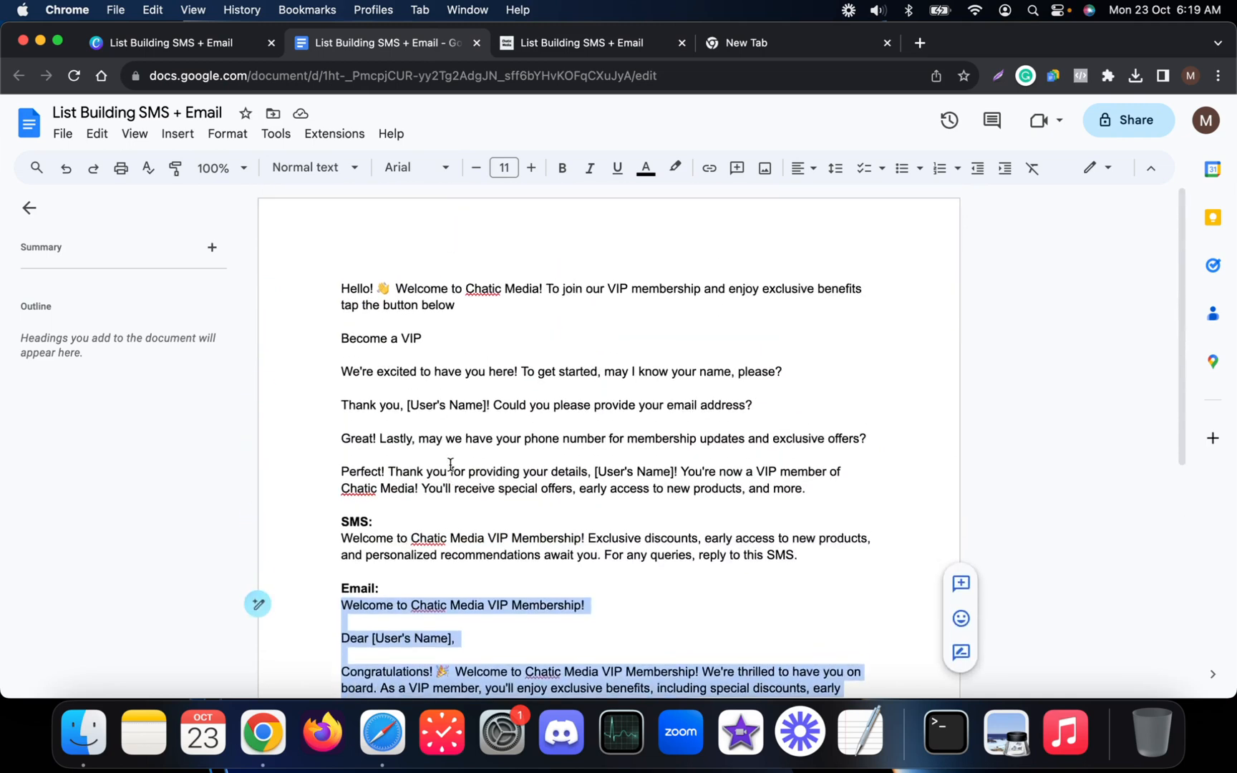
{"action": "left_click", "coordinate": [621, 43]}
{"action": "scroll", "coordinate": [888, 386], "scroll_direction": "down", "scroll_amount": 3}
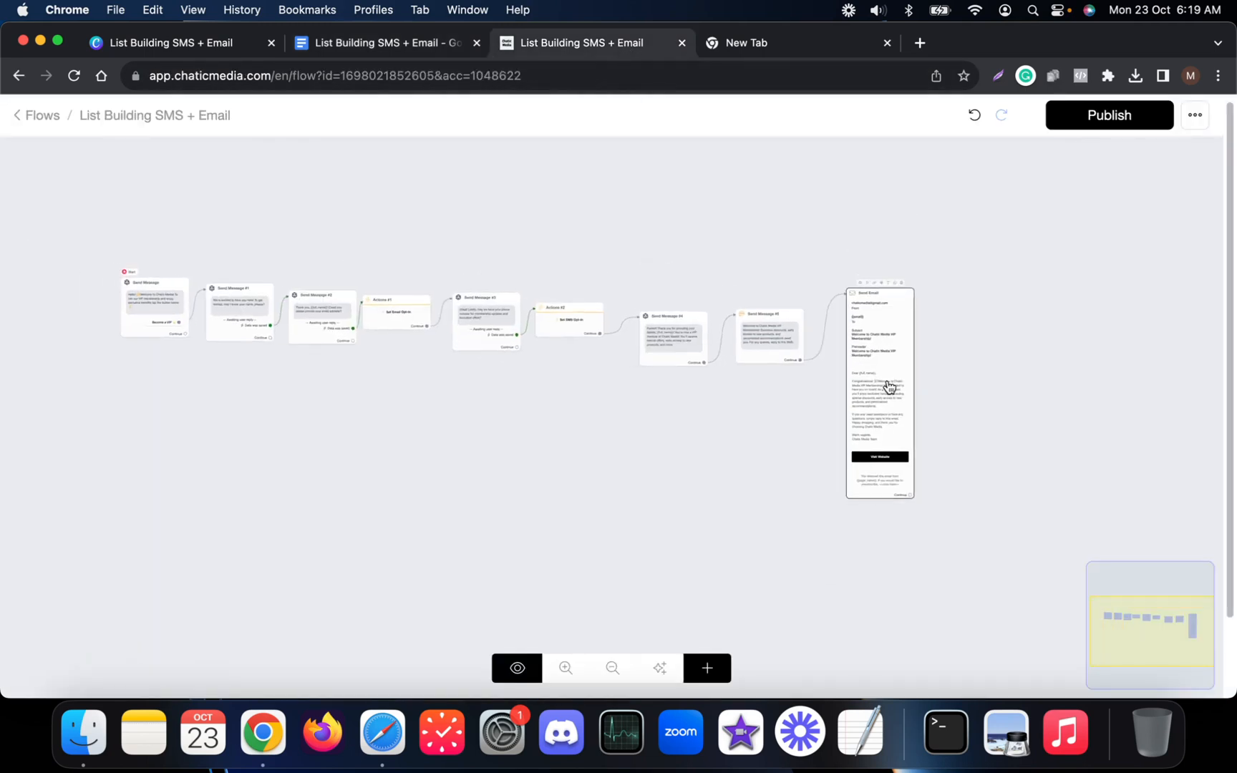
{"action": "left_click_drag", "start_coordinate": [343, 401], "coordinate": [474, 445]}
{"action": "scroll", "coordinate": [303, 362], "scroll_direction": "up", "scroll_amount": 5}
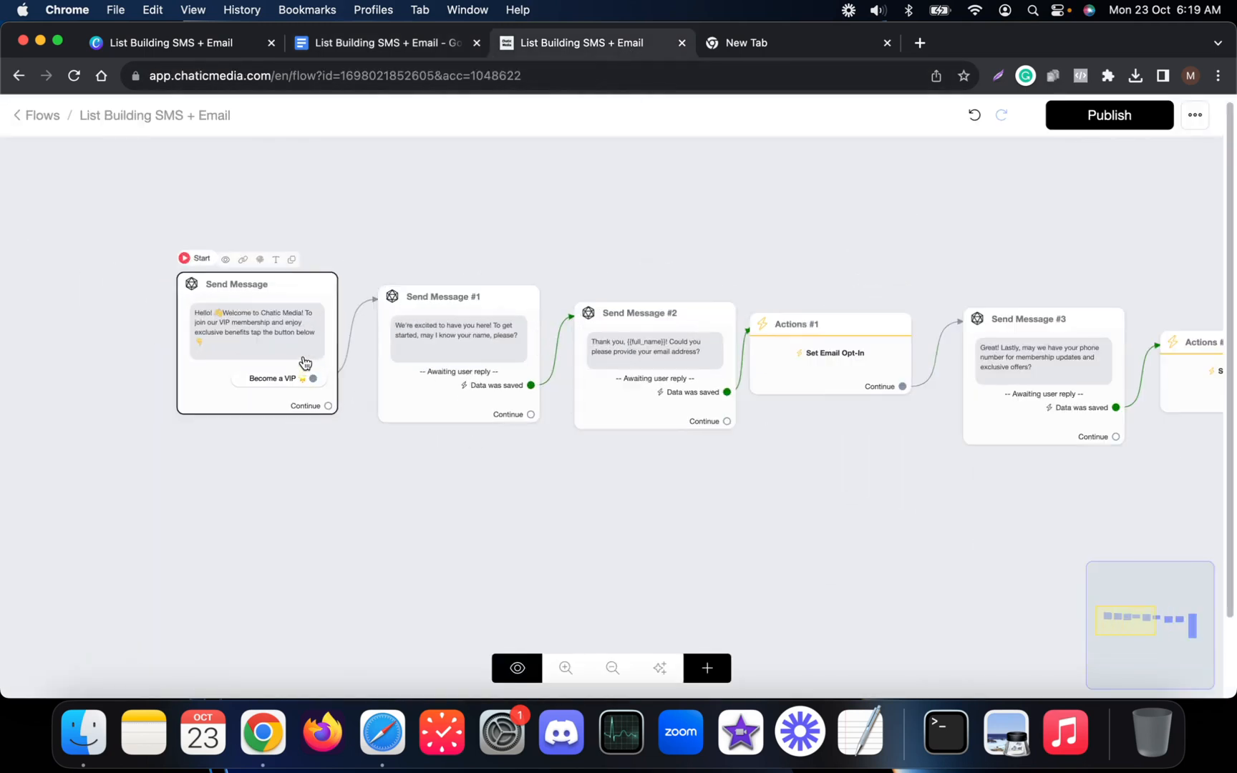
{"action": "scroll", "coordinate": [212, 295], "scroll_direction": "up", "scroll_amount": 5}
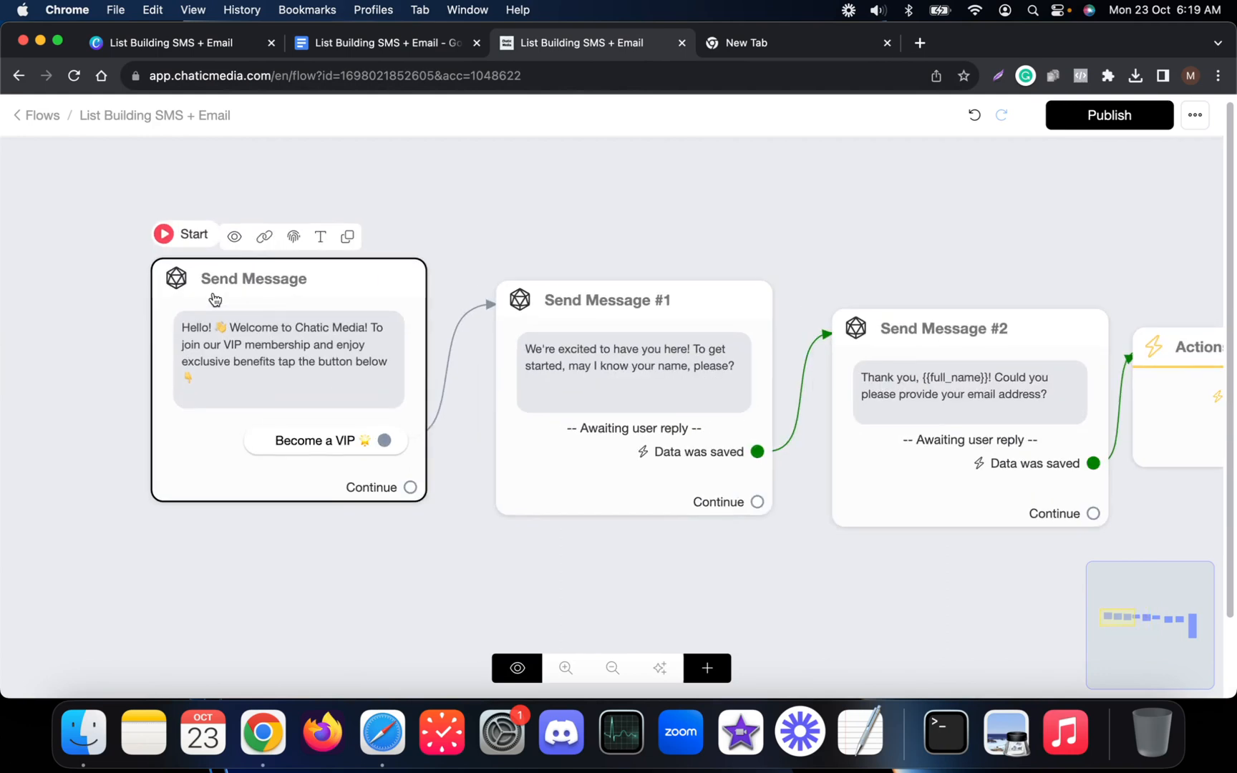
Check the first Send Message step, then publish the flow again.
{"action": "left_click", "coordinate": [214, 294]}
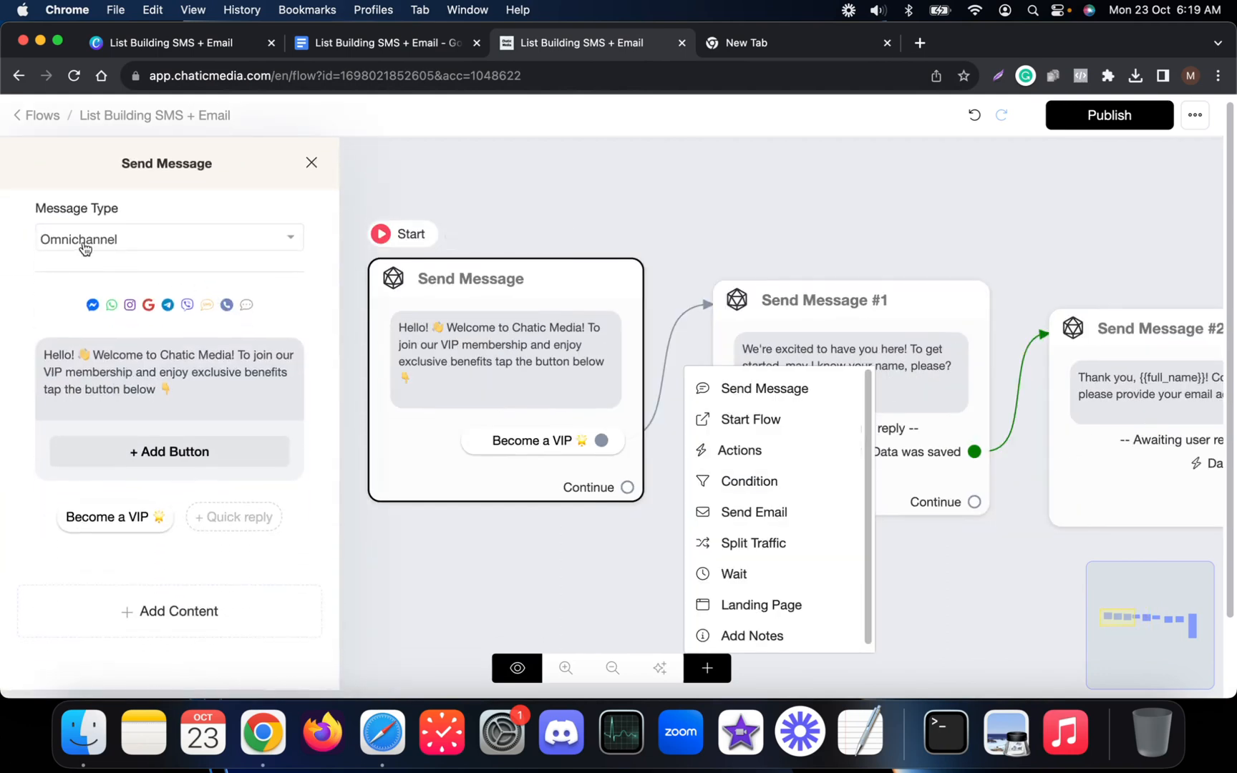
{"action": "left_click", "coordinate": [481, 199]}
{"action": "scroll", "coordinate": [483, 216], "scroll_direction": "down", "scroll_amount": 3}
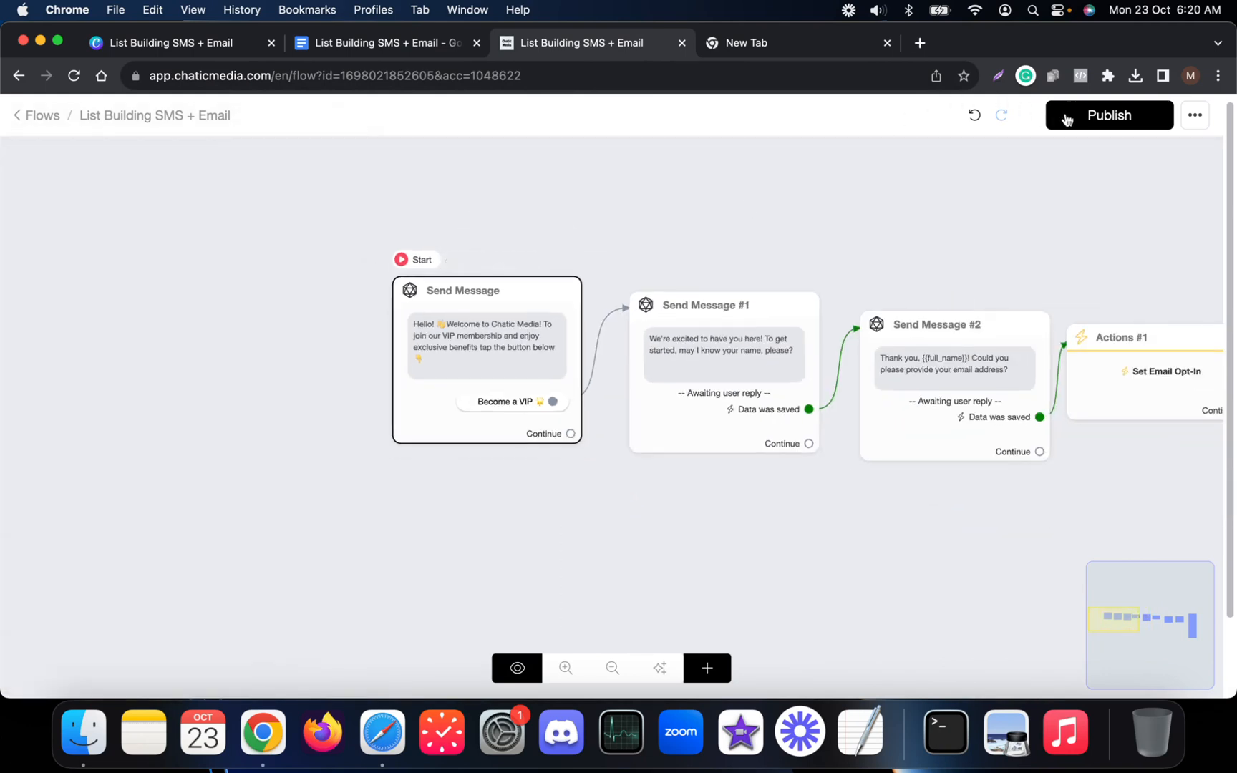
{"action": "left_click", "coordinate": [1092, 120]}
Open the flows list in a new tab and start a preview of the flow.
{"action": "left_click", "coordinate": [27, 161]}
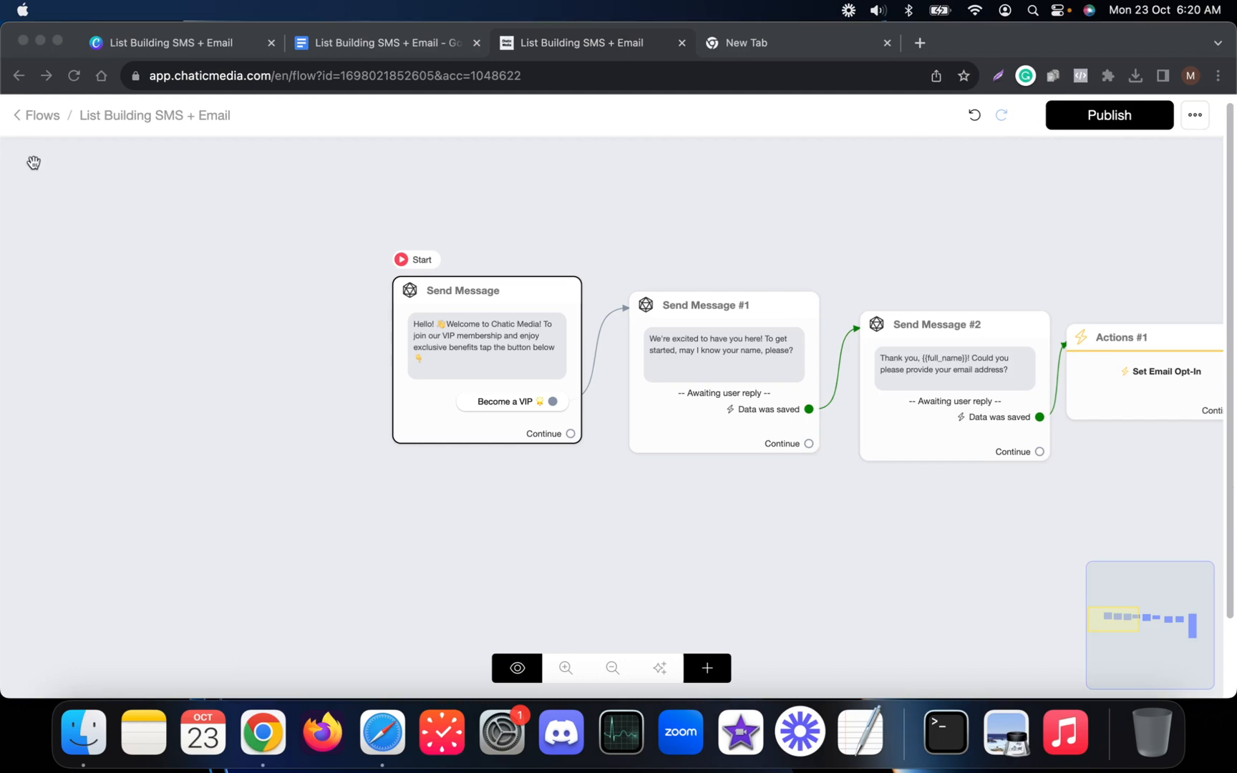
{"action": "right_click", "coordinate": [44, 115]}
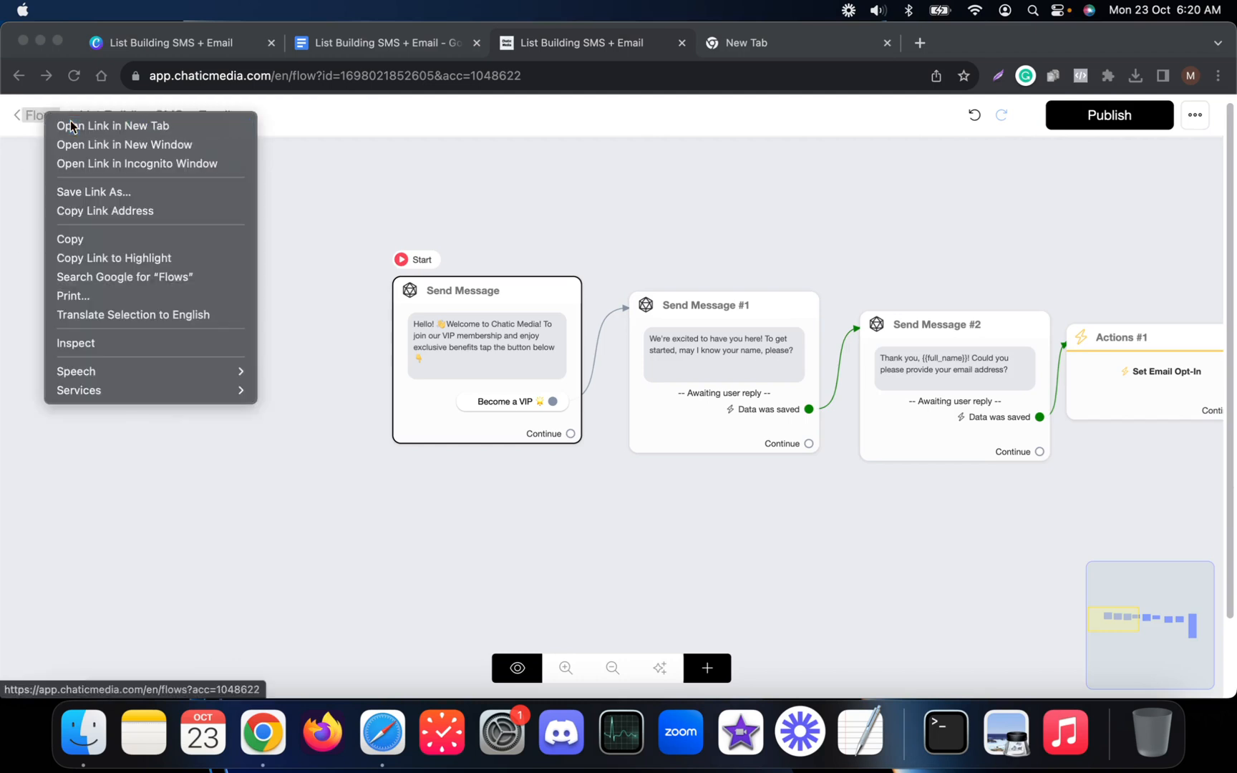
{"action": "left_click", "coordinate": [68, 126]}
{"action": "left_click", "coordinate": [756, 37]}
{"action": "left_click", "coordinate": [657, 42]}
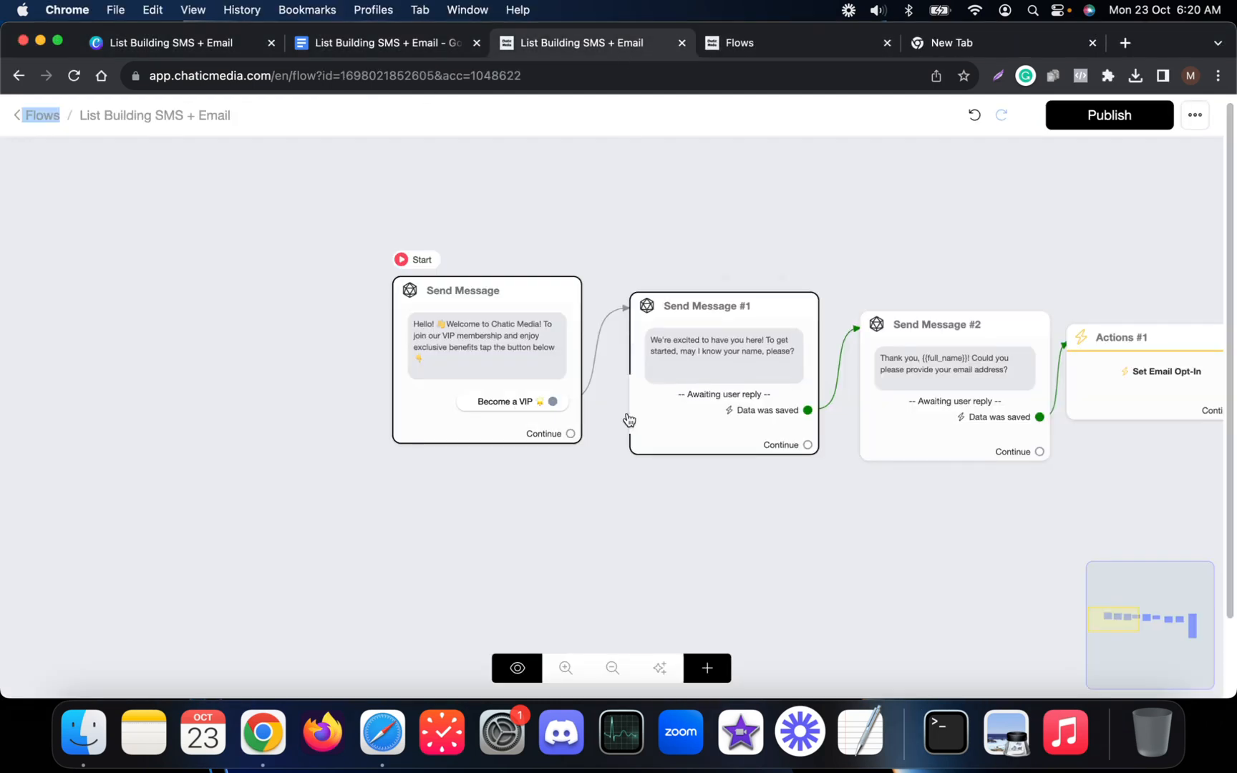
{"action": "left_click", "coordinate": [503, 669]}
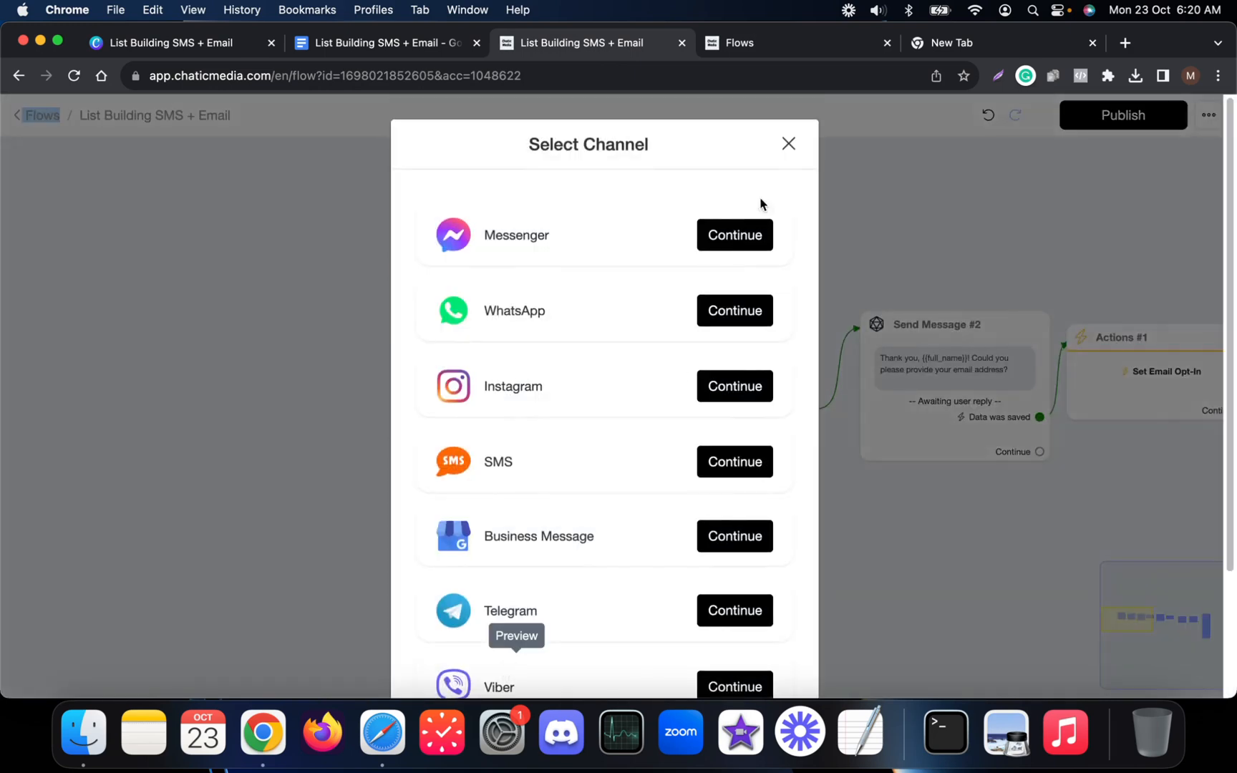
In the Inbox, open the test contact's conversation and dismiss the flows list without sending.
{"action": "left_click", "coordinate": [744, 42]}
{"action": "left_click", "coordinate": [141, 243]}
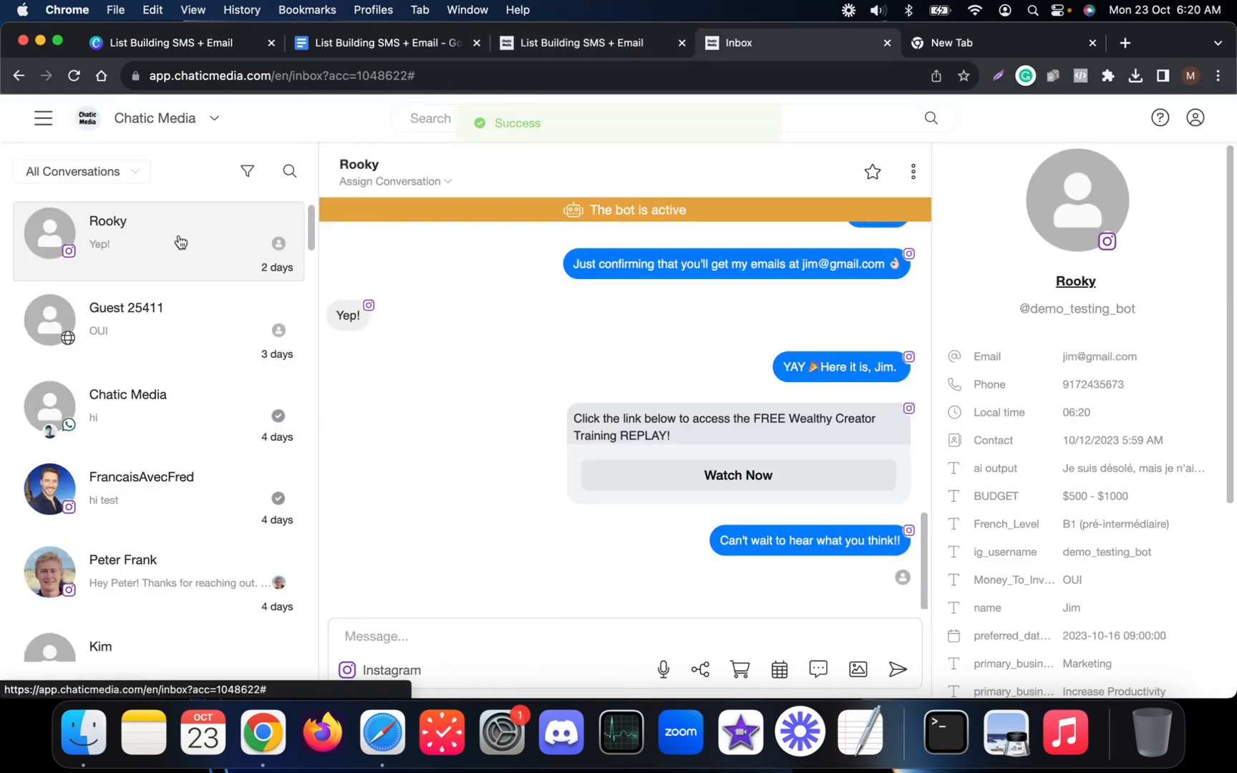
{"action": "left_click", "coordinate": [701, 670]}
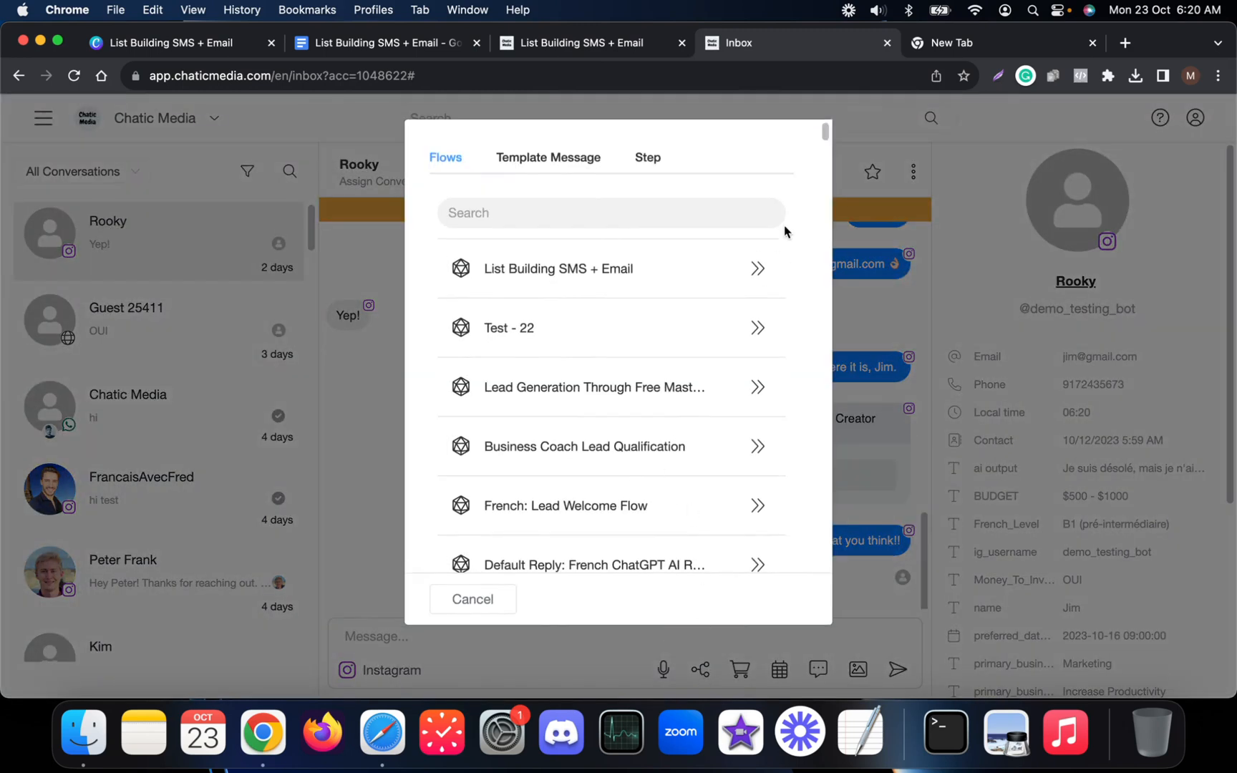
{"action": "left_click", "coordinate": [352, 424]}
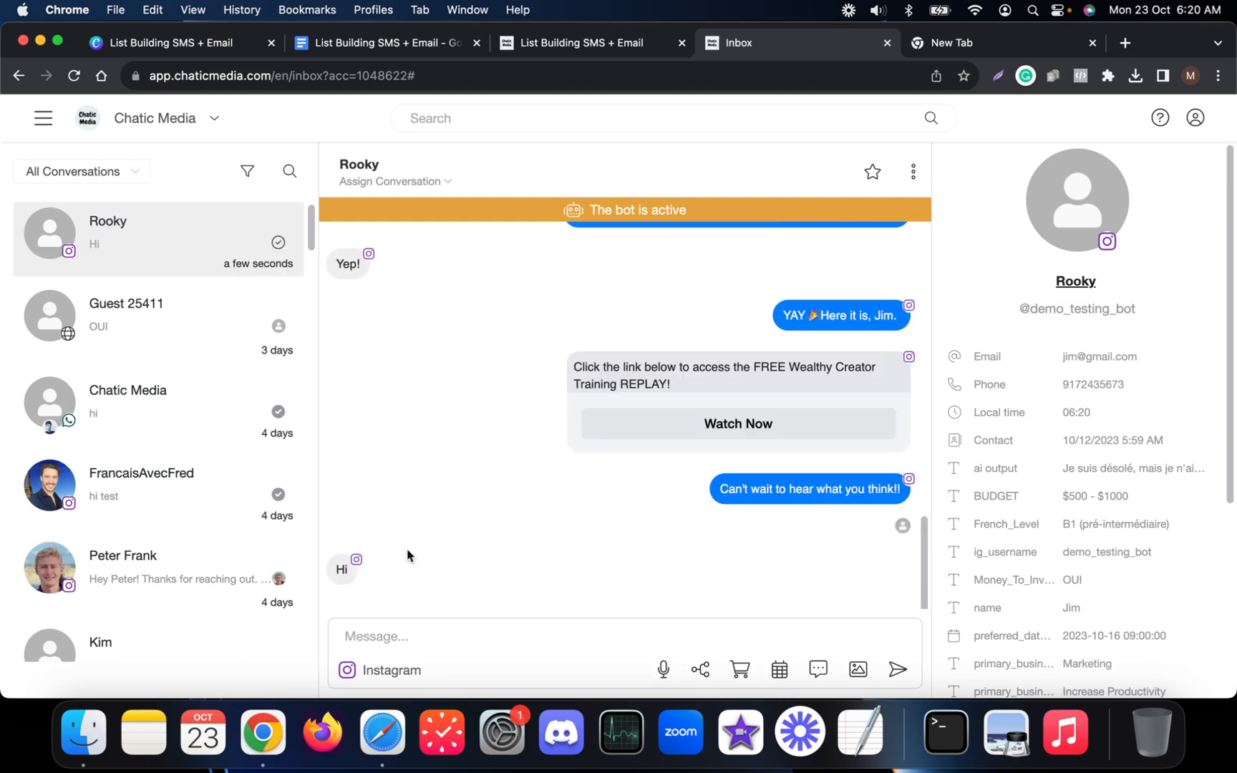
{"action": "mouse_move", "coordinate": [354, 577]}
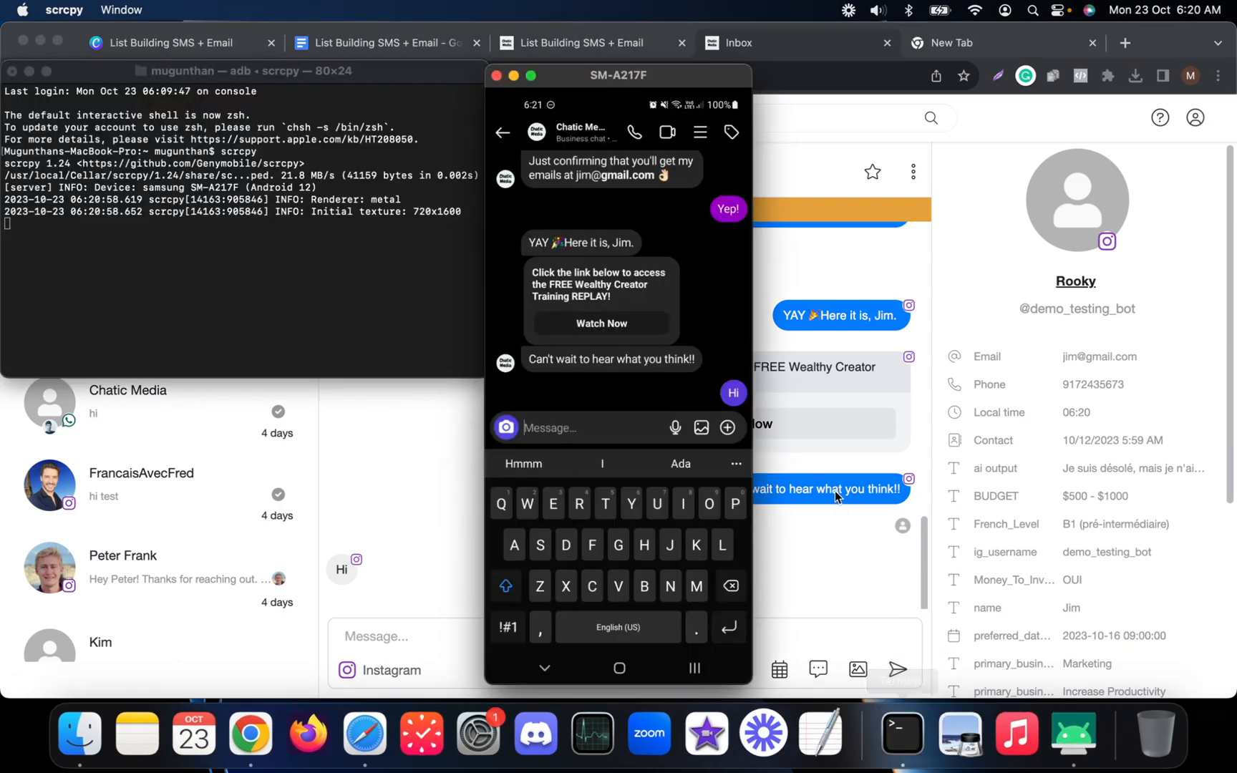
{"action": "left_click", "coordinate": [839, 494]}
{"action": "left_click", "coordinate": [1057, 734]}
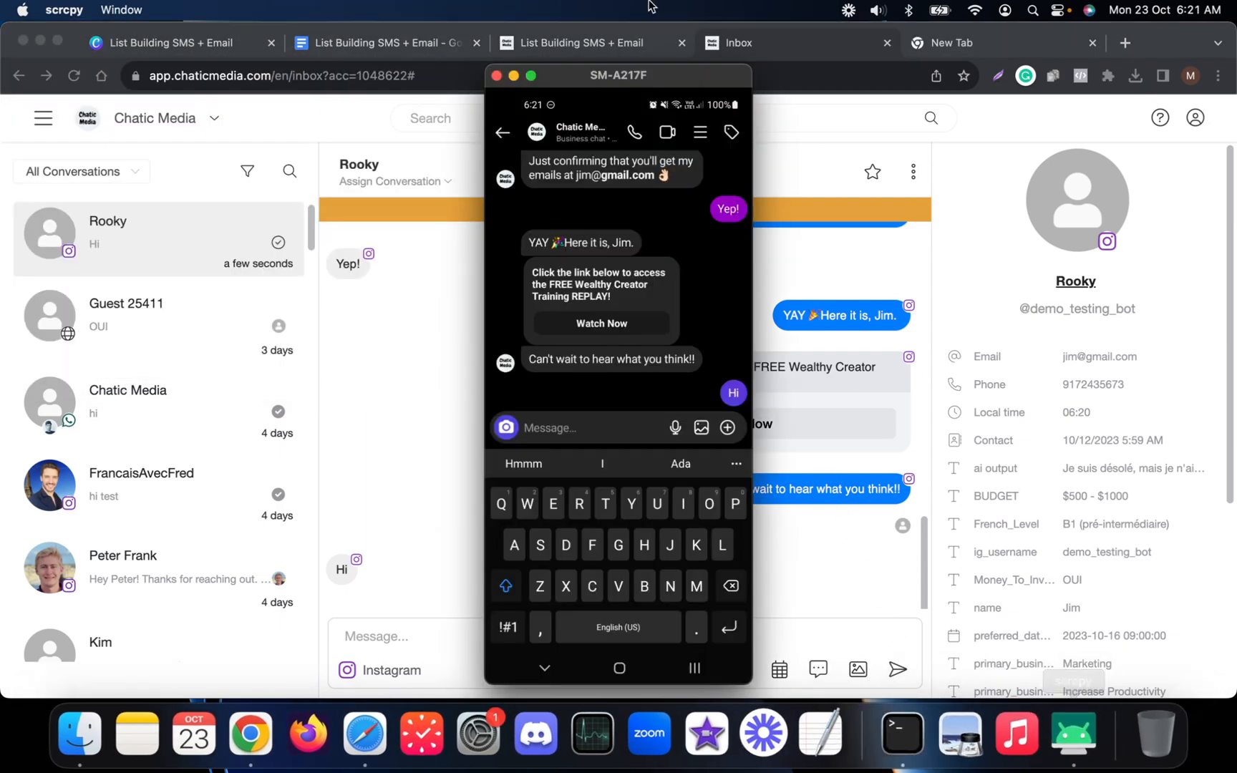
{"action": "left_click_drag", "start_coordinate": [620, 68], "coordinate": [1073, 106]}
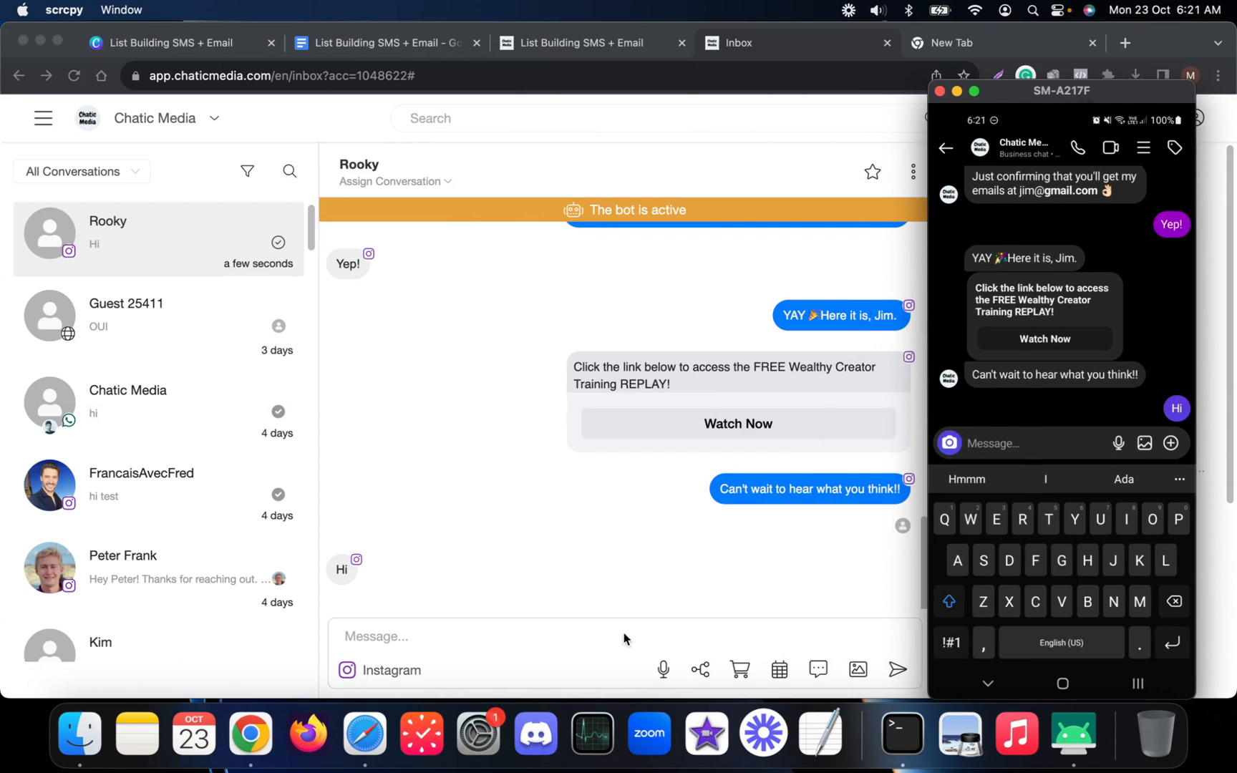
{"action": "left_click", "coordinate": [513, 637]}
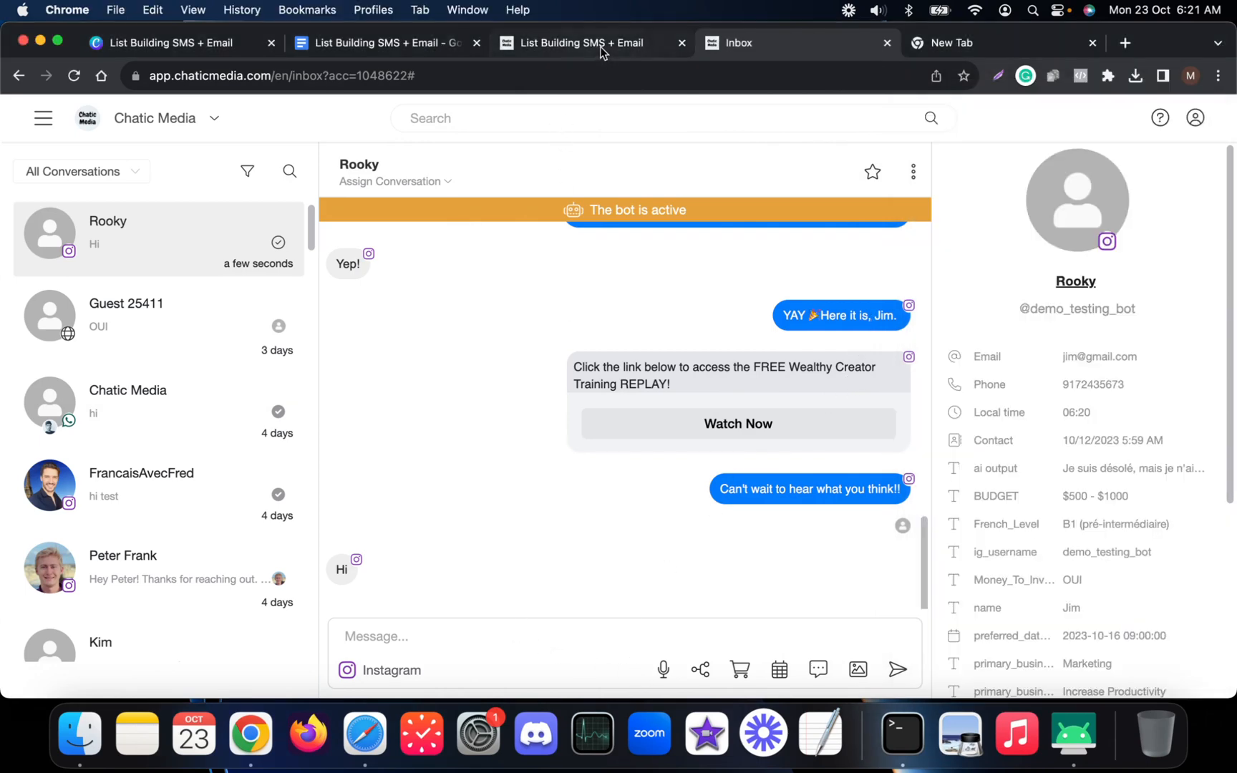
Open Automated Responses from the side menu in a new browser tab.
{"action": "left_click", "coordinate": [601, 49]}
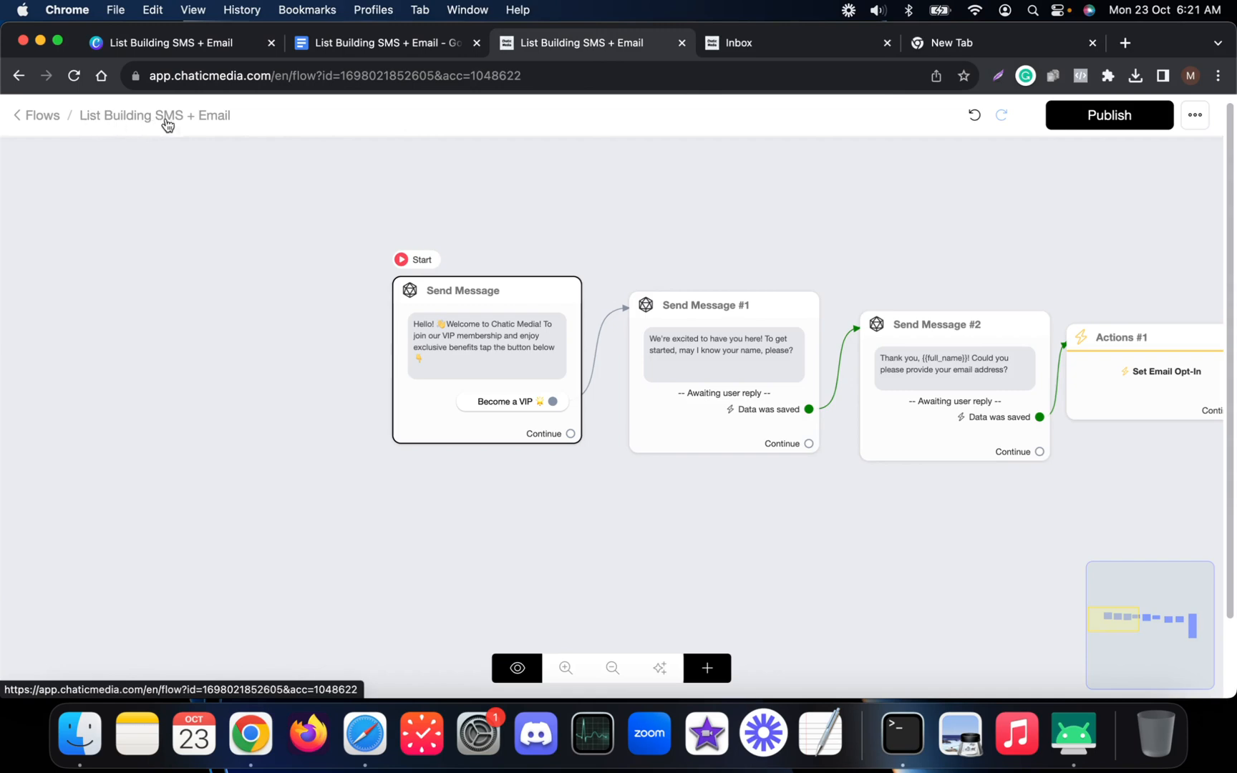
{"action": "left_click", "coordinate": [798, 44]}
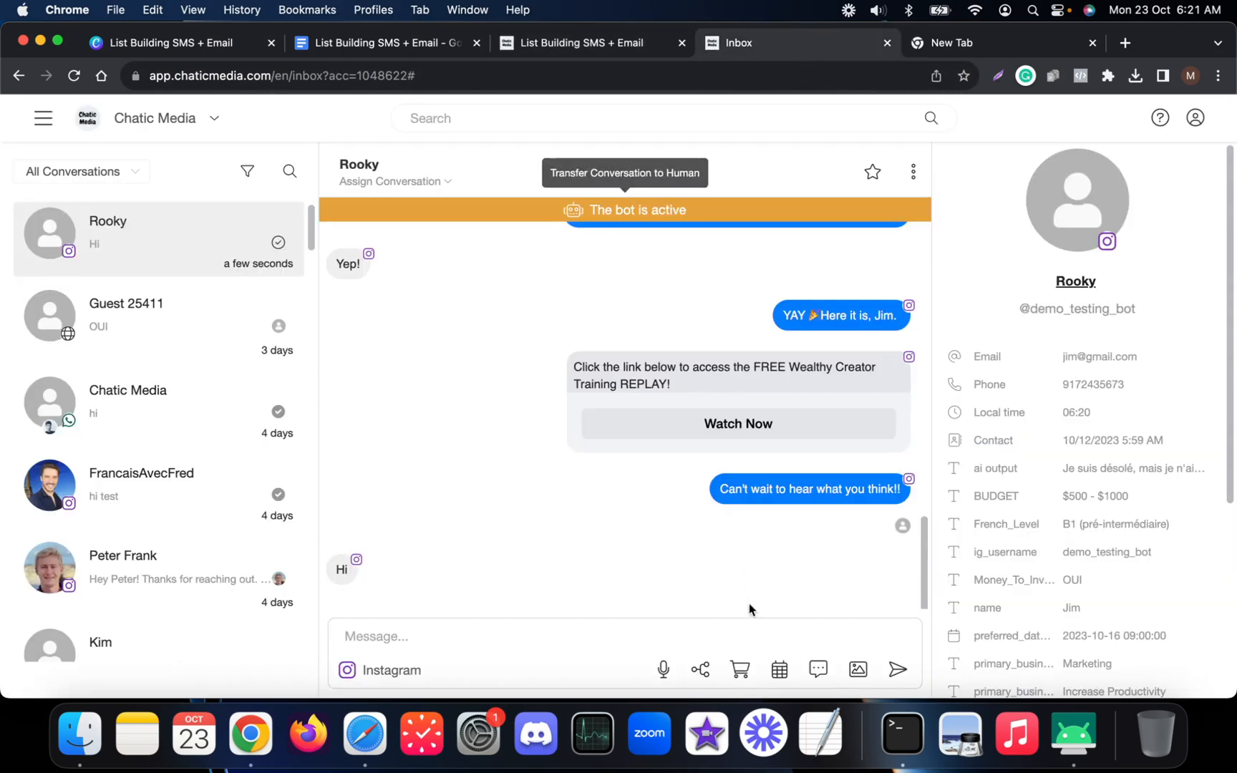
{"action": "left_click", "coordinate": [38, 123]}
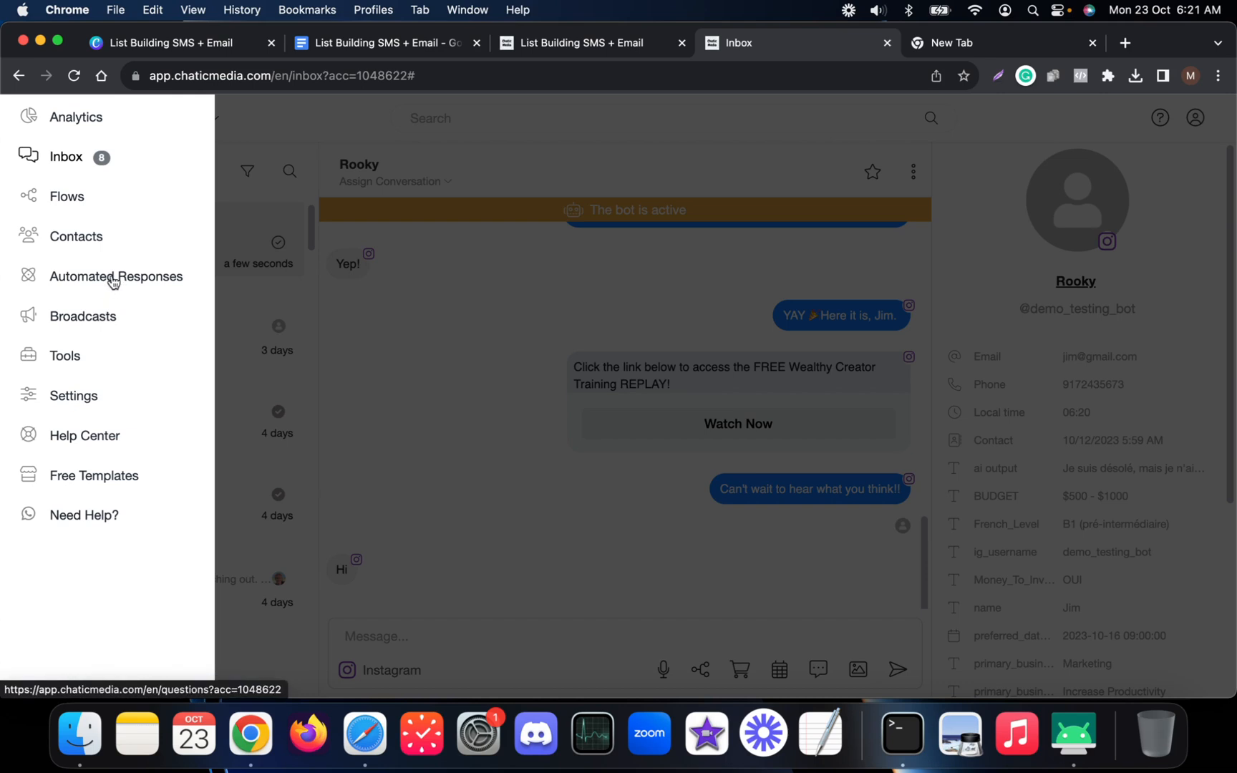
{"action": "right_click", "coordinate": [113, 280]}
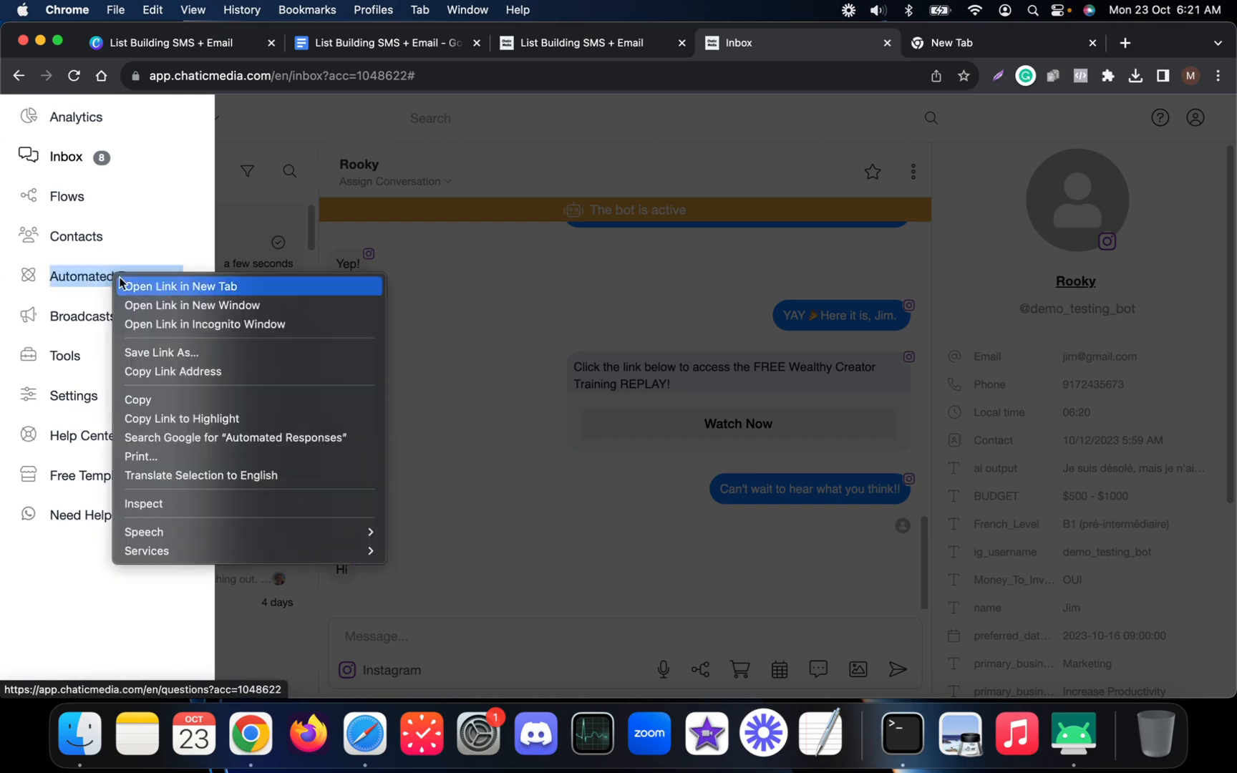
{"action": "left_click", "coordinate": [125, 285]}
{"action": "left_click", "coordinate": [796, 36]}
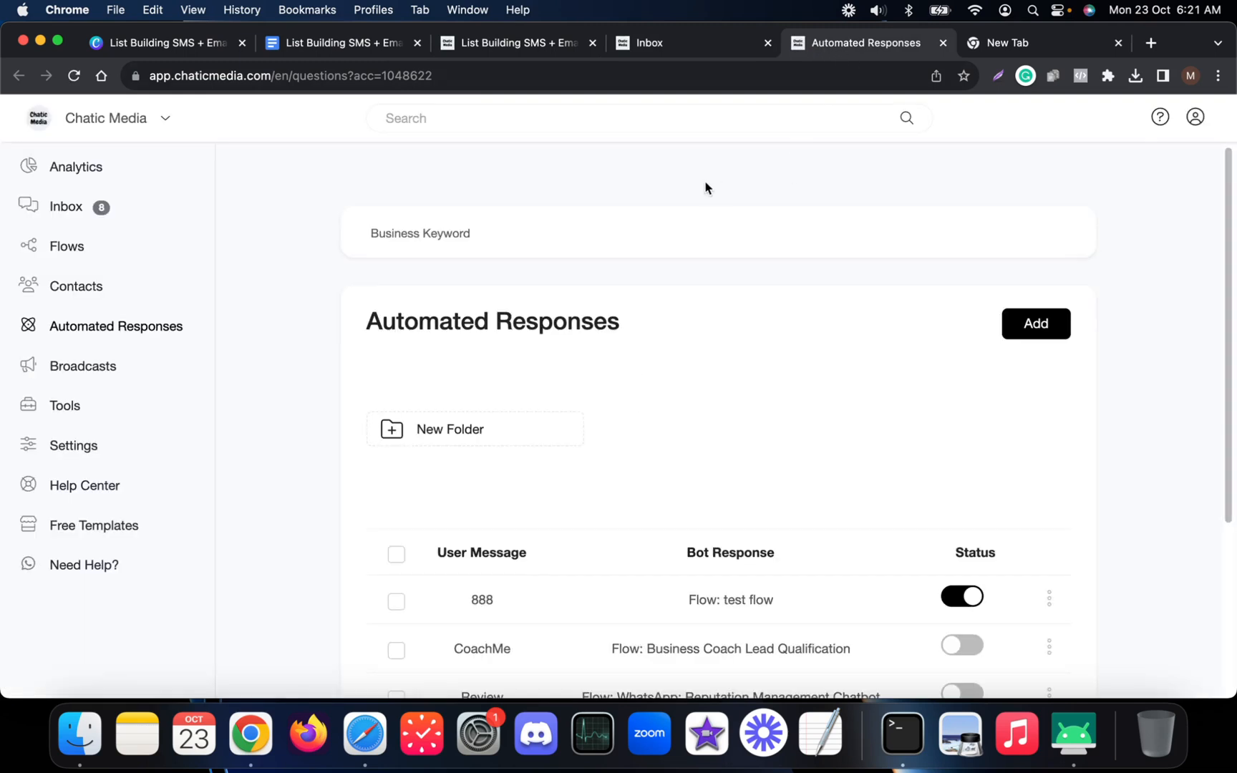
Create a response for keyword 'List' replying with the flow List Building SMS + Email.
{"action": "scroll", "coordinate": [646, 420], "scroll_direction": "down", "scroll_amount": 3}
{"action": "left_click", "coordinate": [1046, 247]}
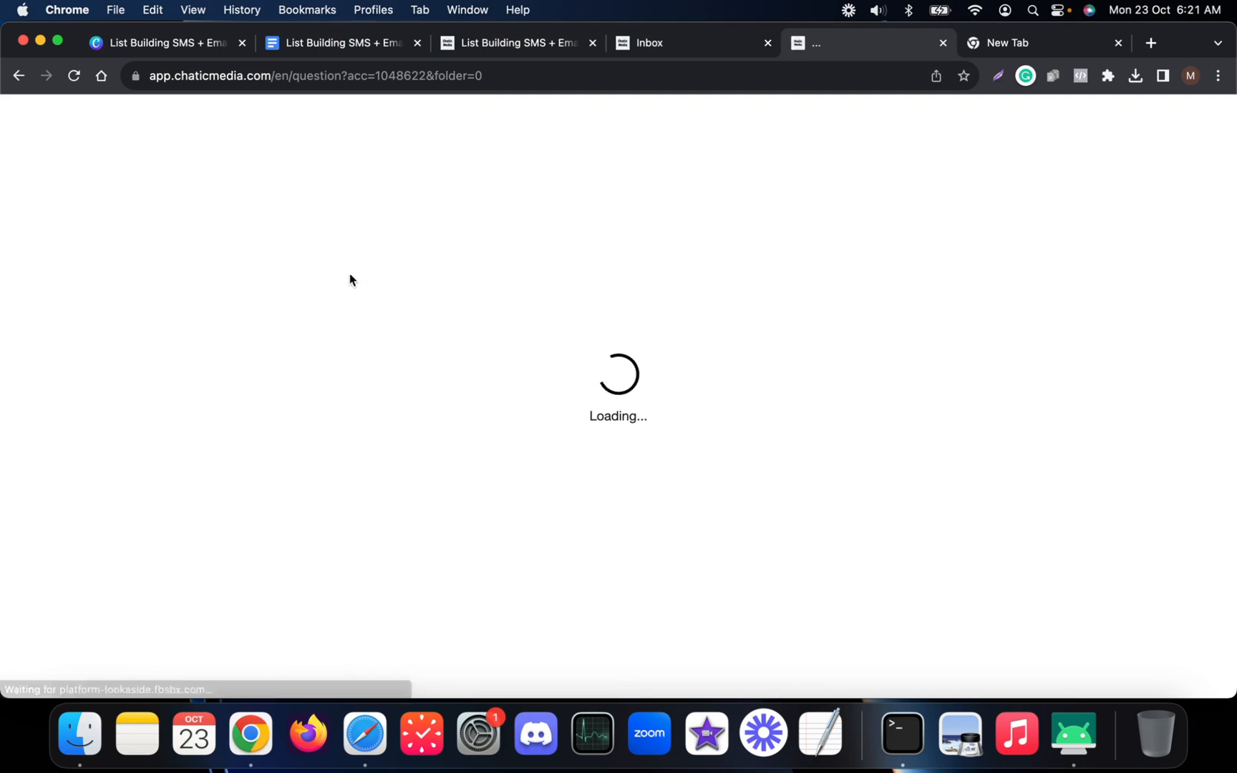
{"action": "left_click", "coordinate": [321, 258]}
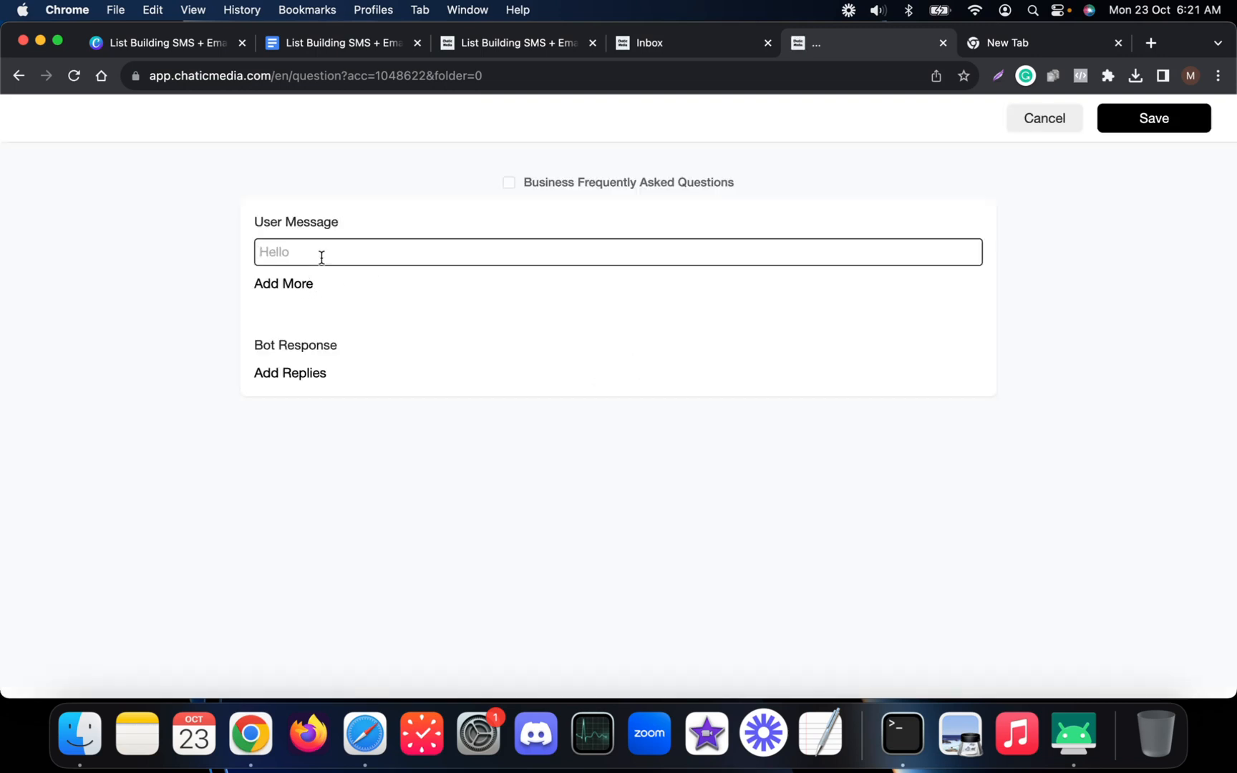
{"action": "type", "text": "List"}
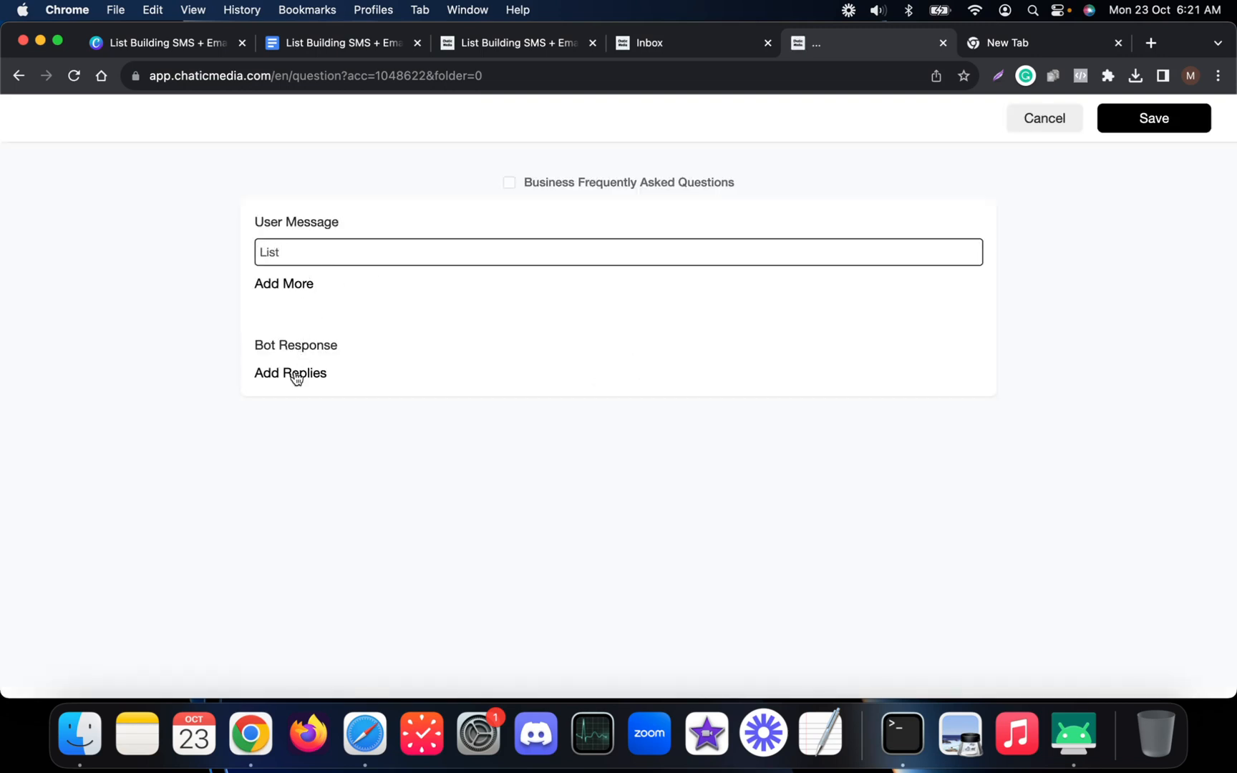
{"action": "left_click", "coordinate": [293, 375]}
{"action": "left_click", "coordinate": [291, 433]}
{"action": "left_click", "coordinate": [361, 386]}
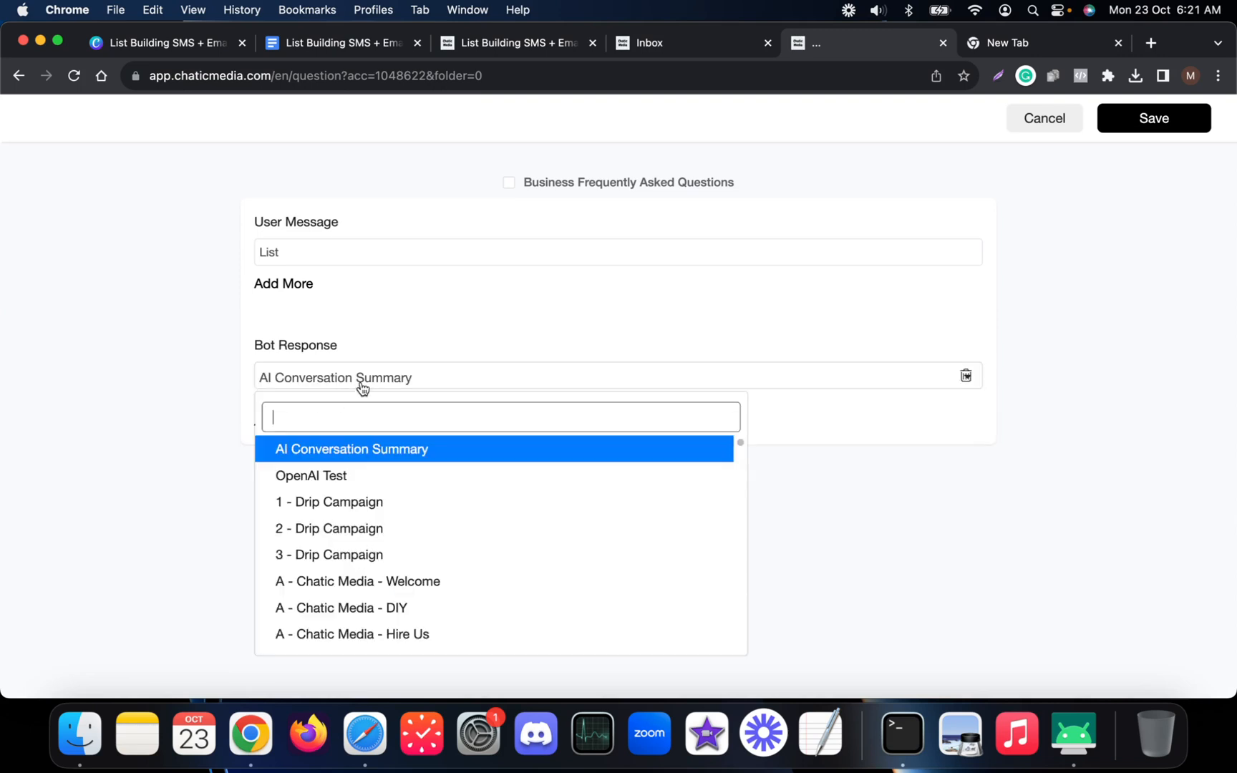
{"action": "type", "text": "sm"}
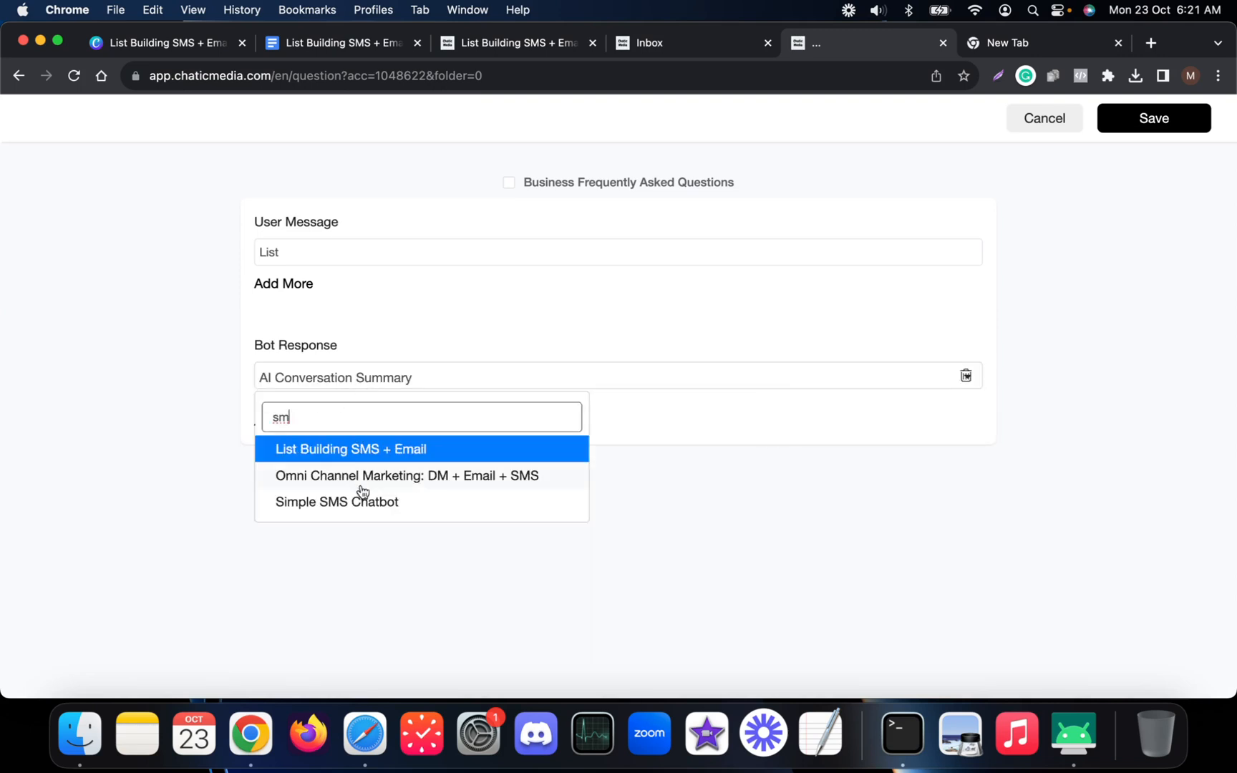
{"action": "left_click", "coordinate": [368, 449]}
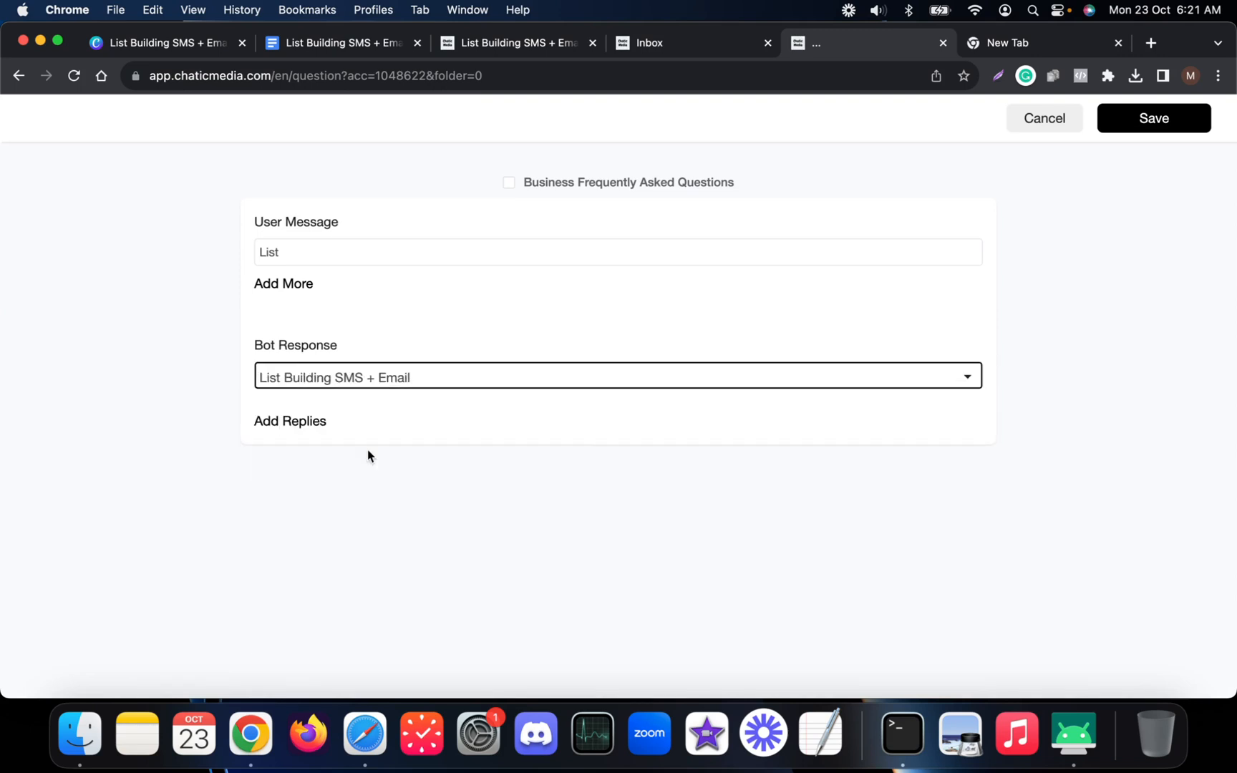
Save the new automated response and go back to the inbox.
{"action": "left_click", "coordinate": [523, 44]}
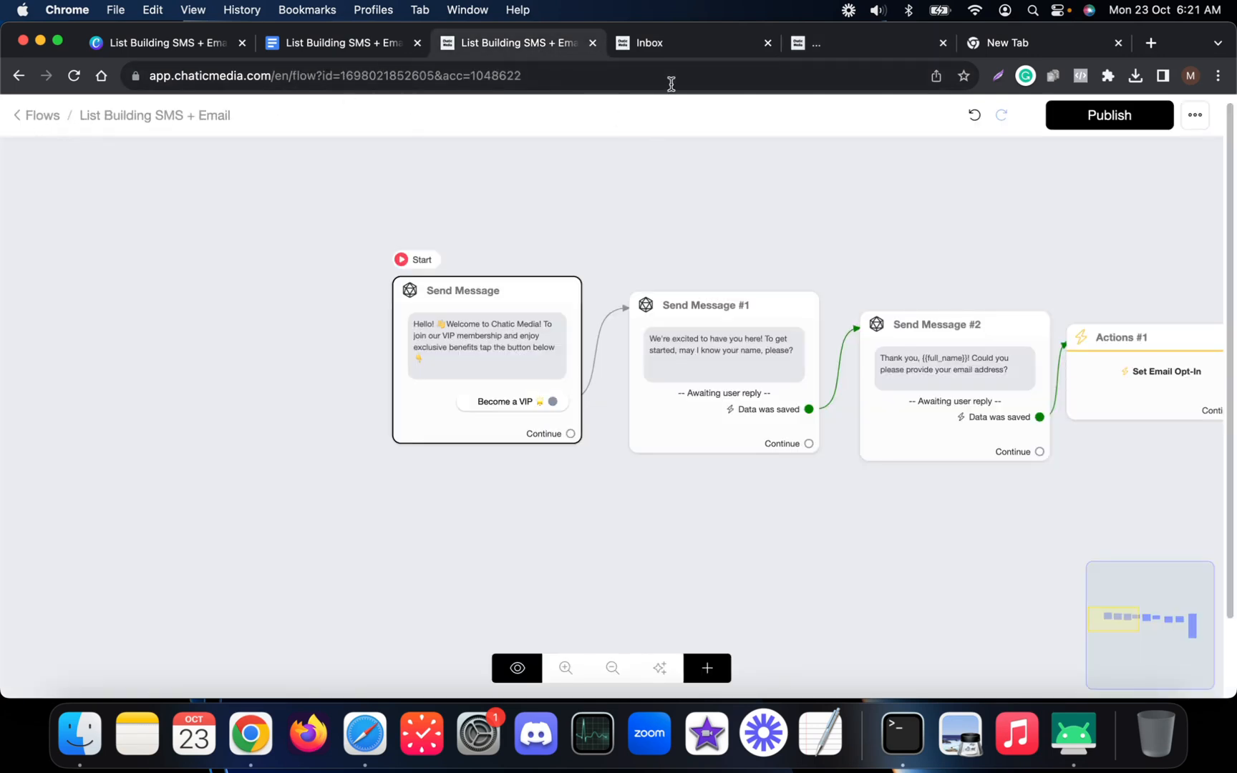
{"action": "left_click", "coordinate": [822, 43]}
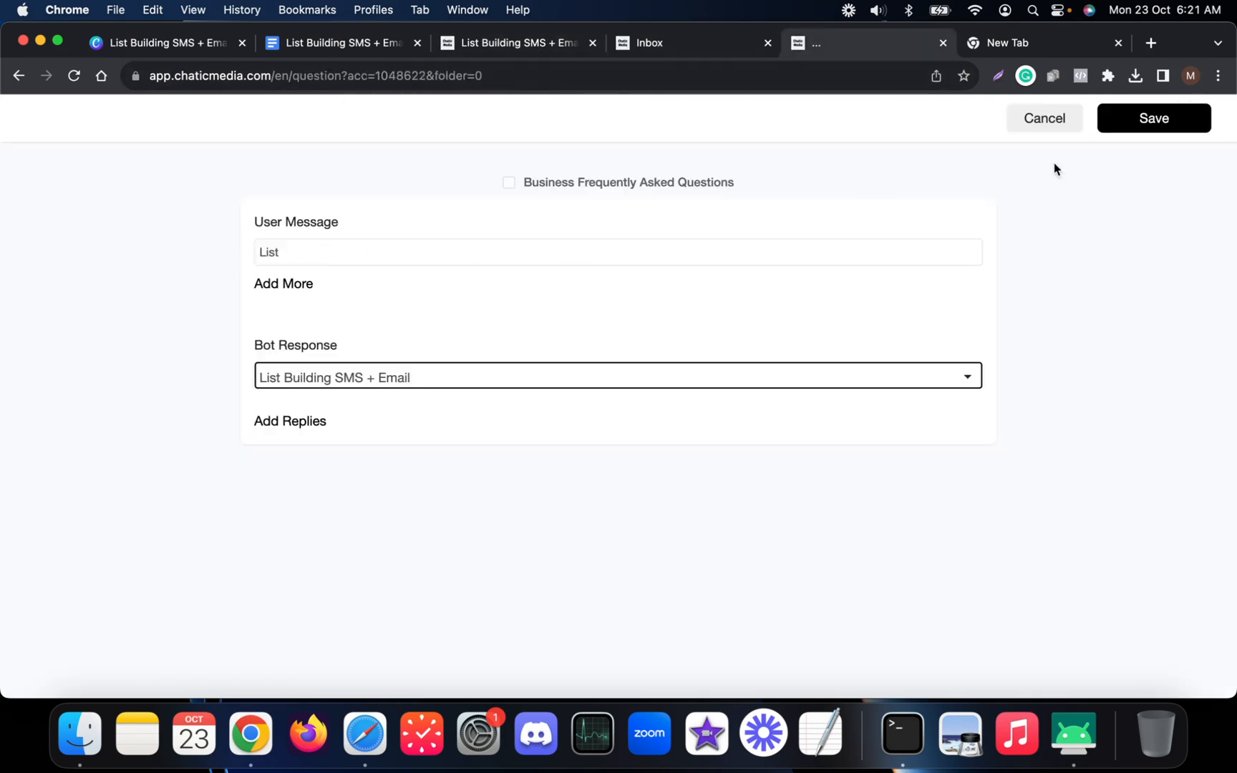
{"action": "left_click", "coordinate": [1148, 122]}
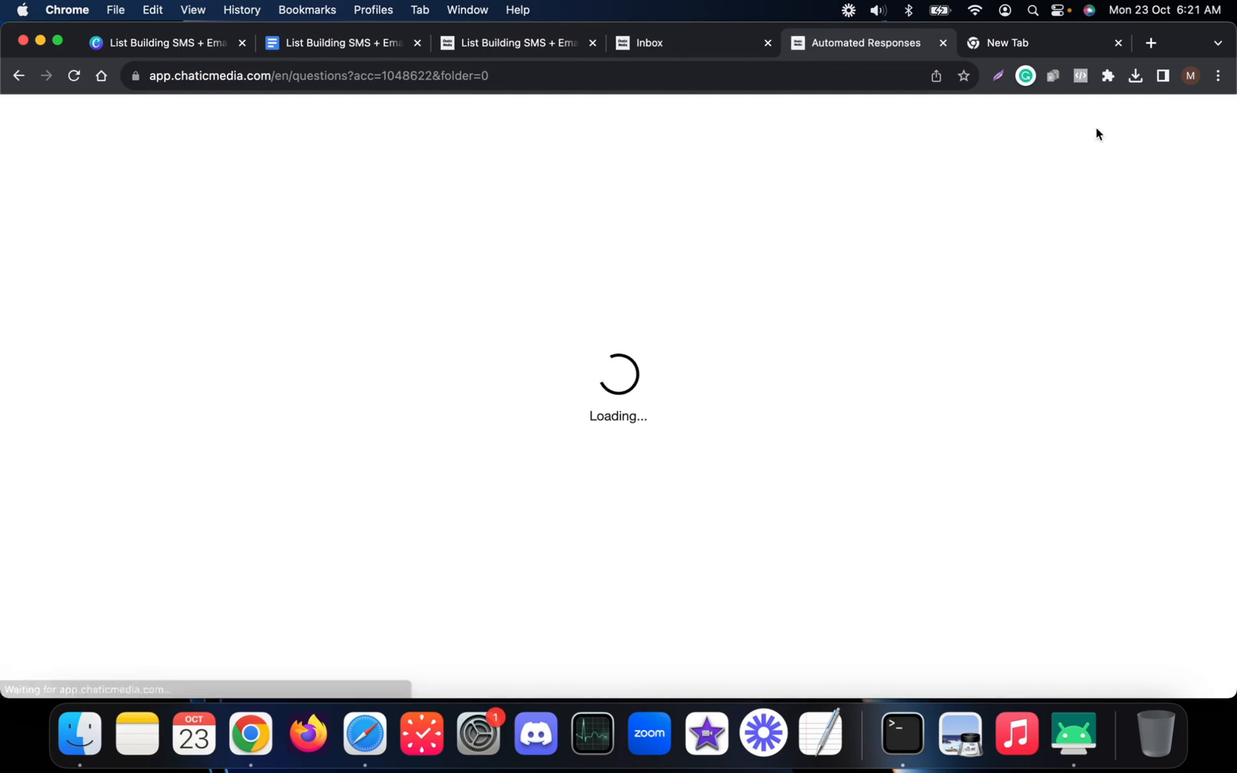
{"action": "left_click", "coordinate": [573, 45]}
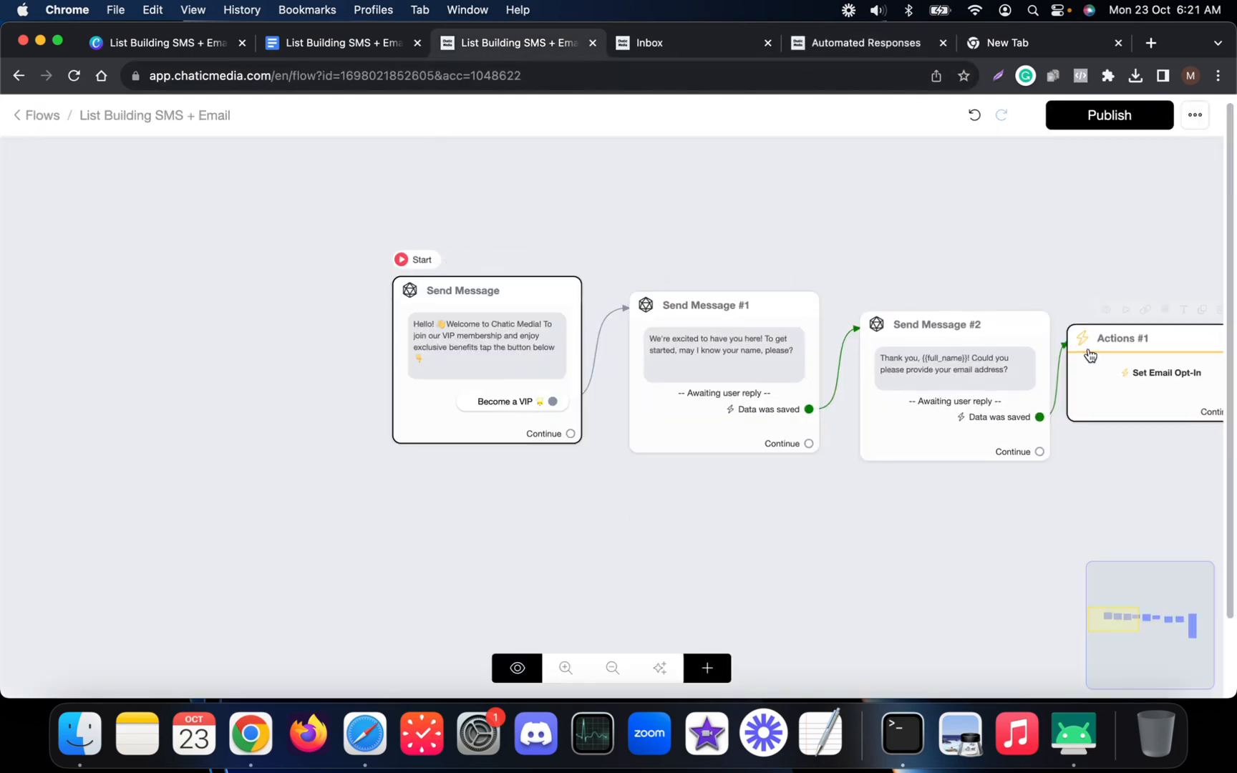
{"action": "left_click", "coordinate": [846, 43]}
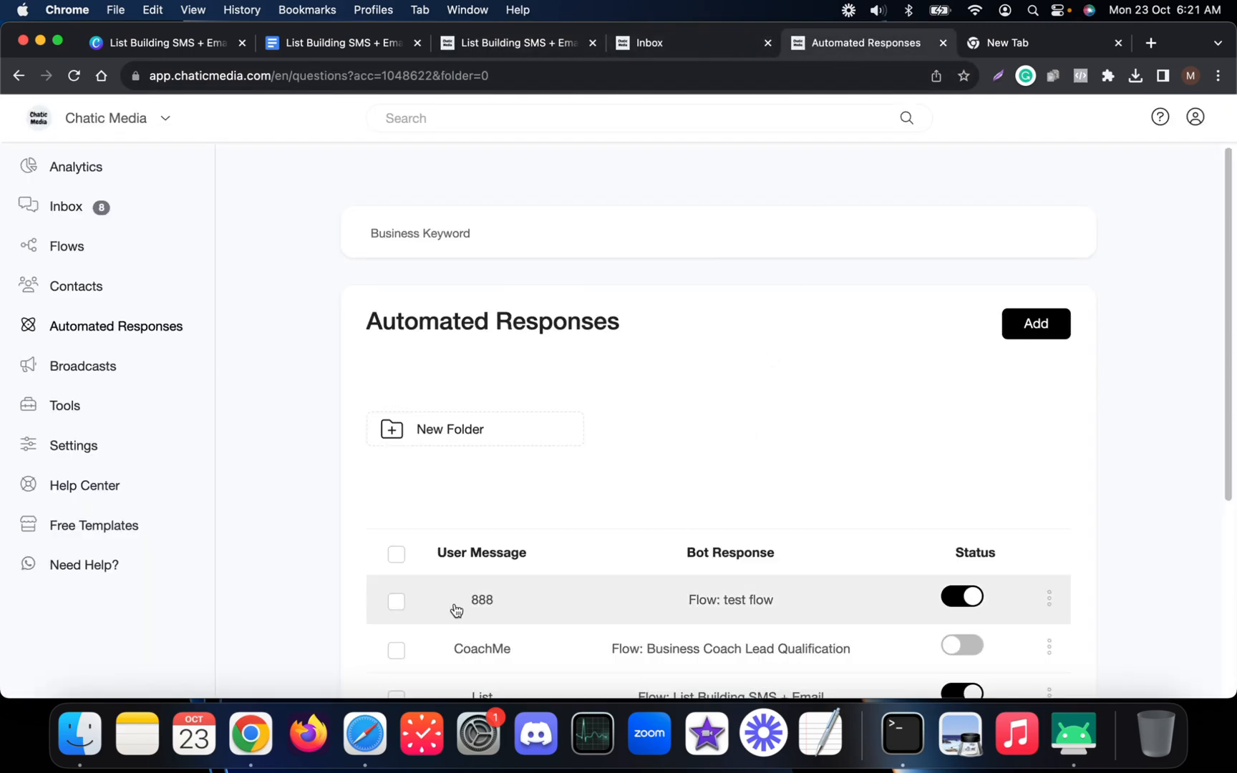
{"action": "scroll", "coordinate": [456, 610], "scroll_direction": "down", "scroll_amount": 3}
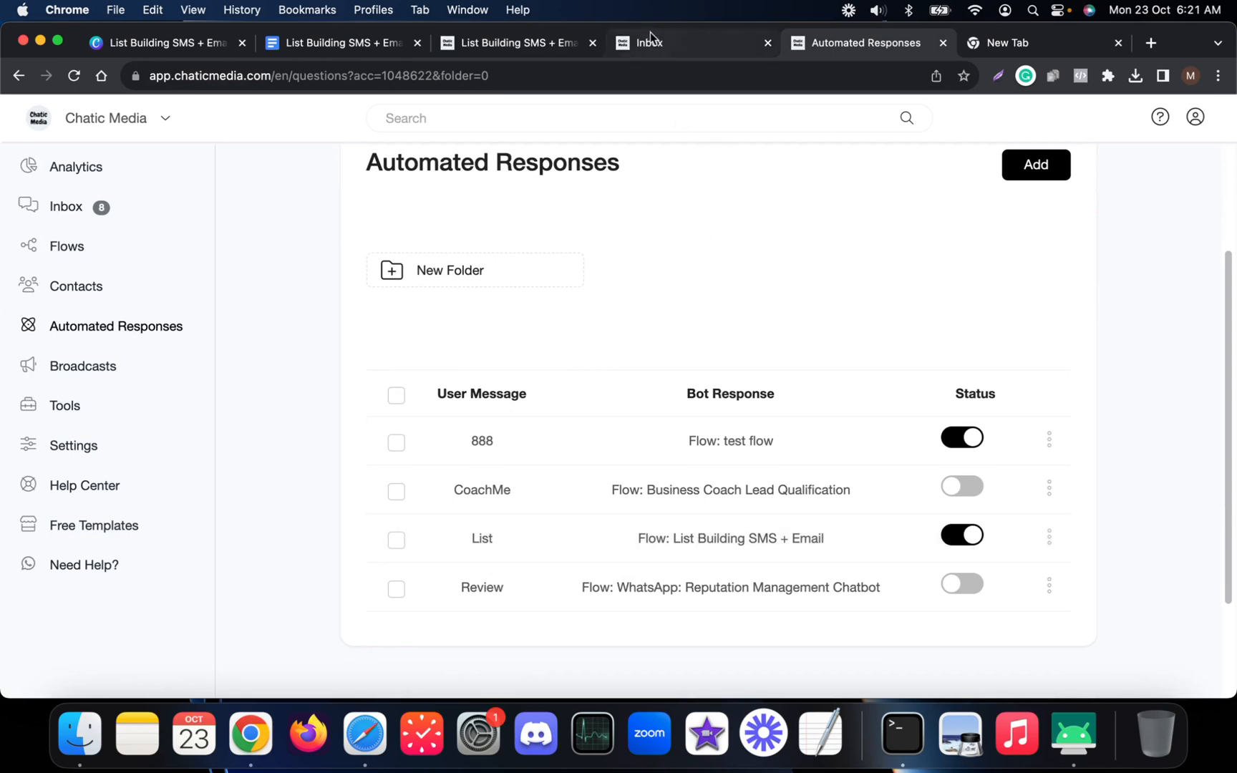
{"action": "left_click", "coordinate": [650, 39]}
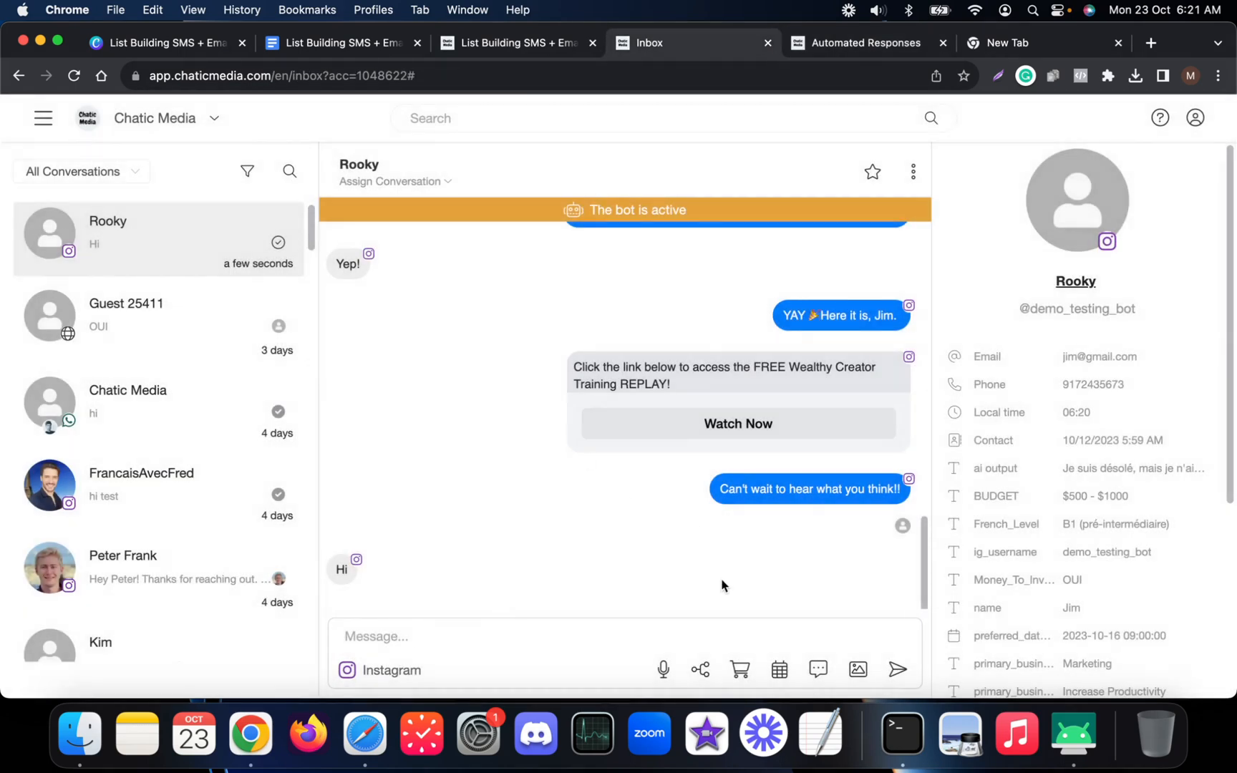
Send the List Building SMS + Email flow to the test contact via Instagram and check the phone mirror.
{"action": "left_click", "coordinate": [700, 669]}
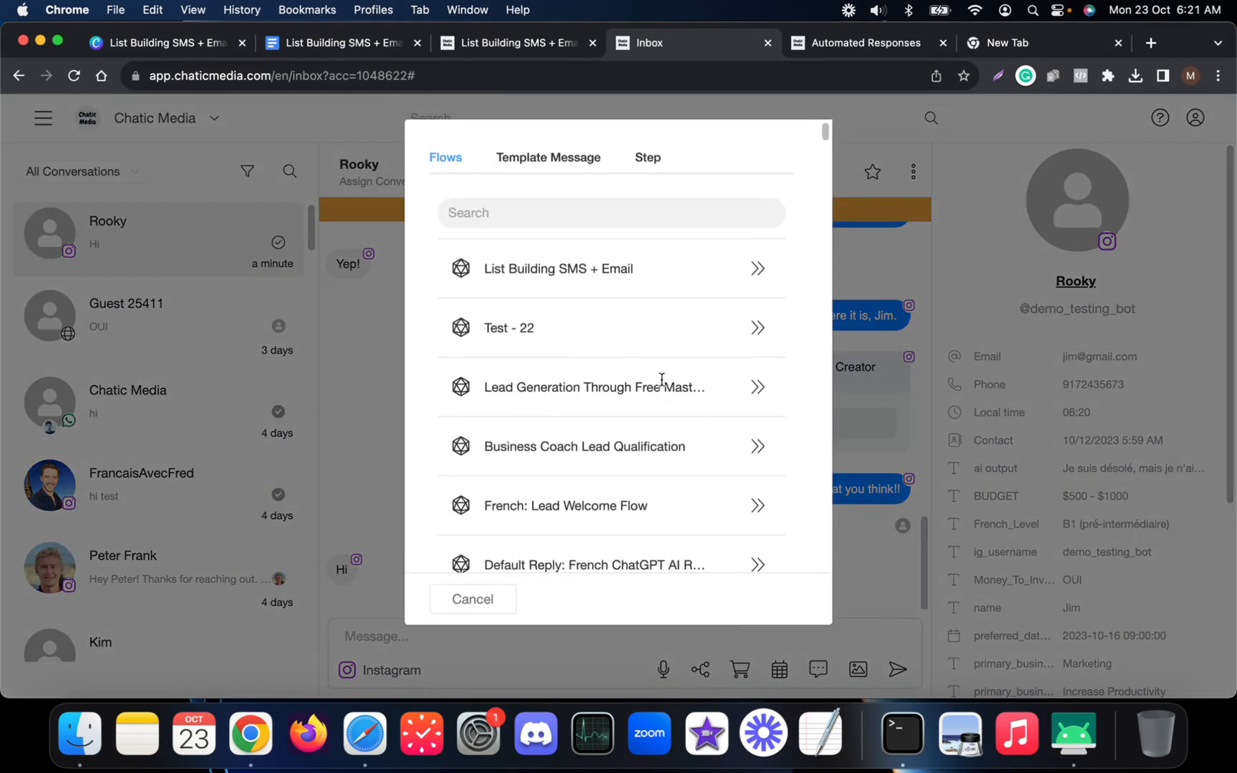
{"action": "left_click", "coordinate": [756, 272]}
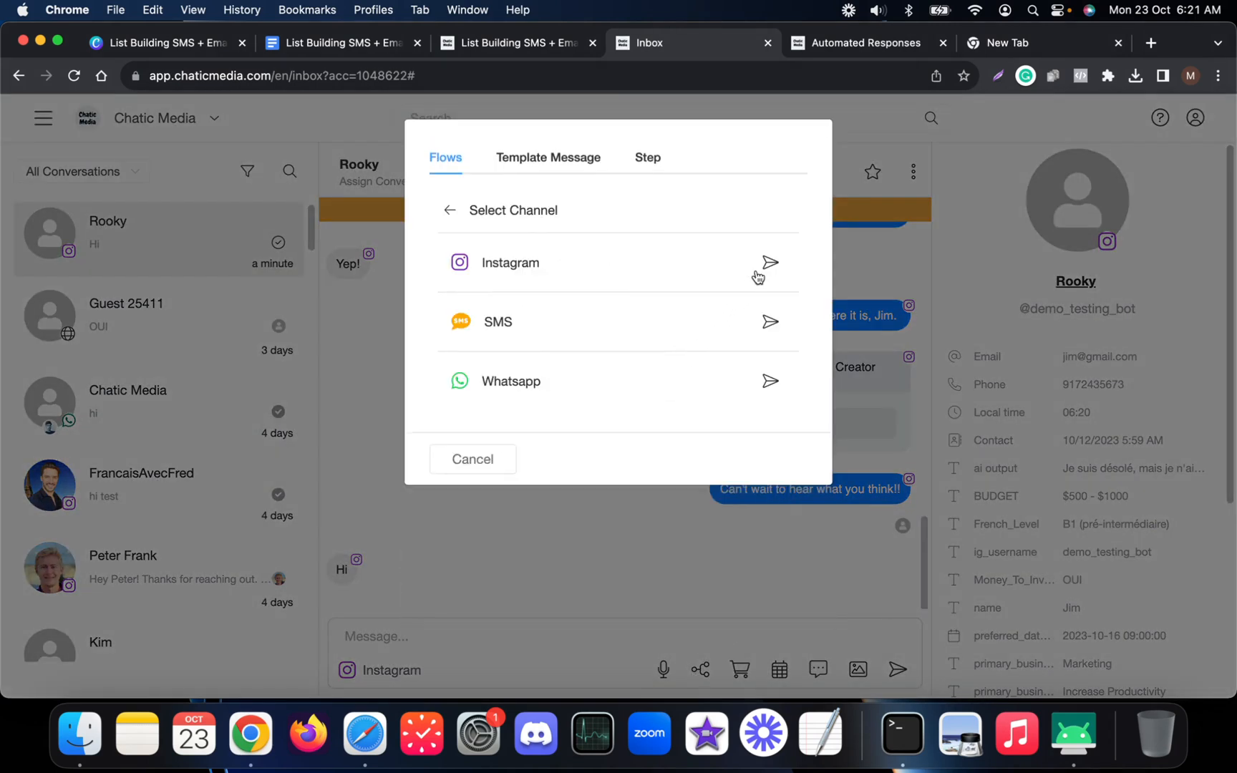
{"action": "left_click", "coordinate": [770, 269]}
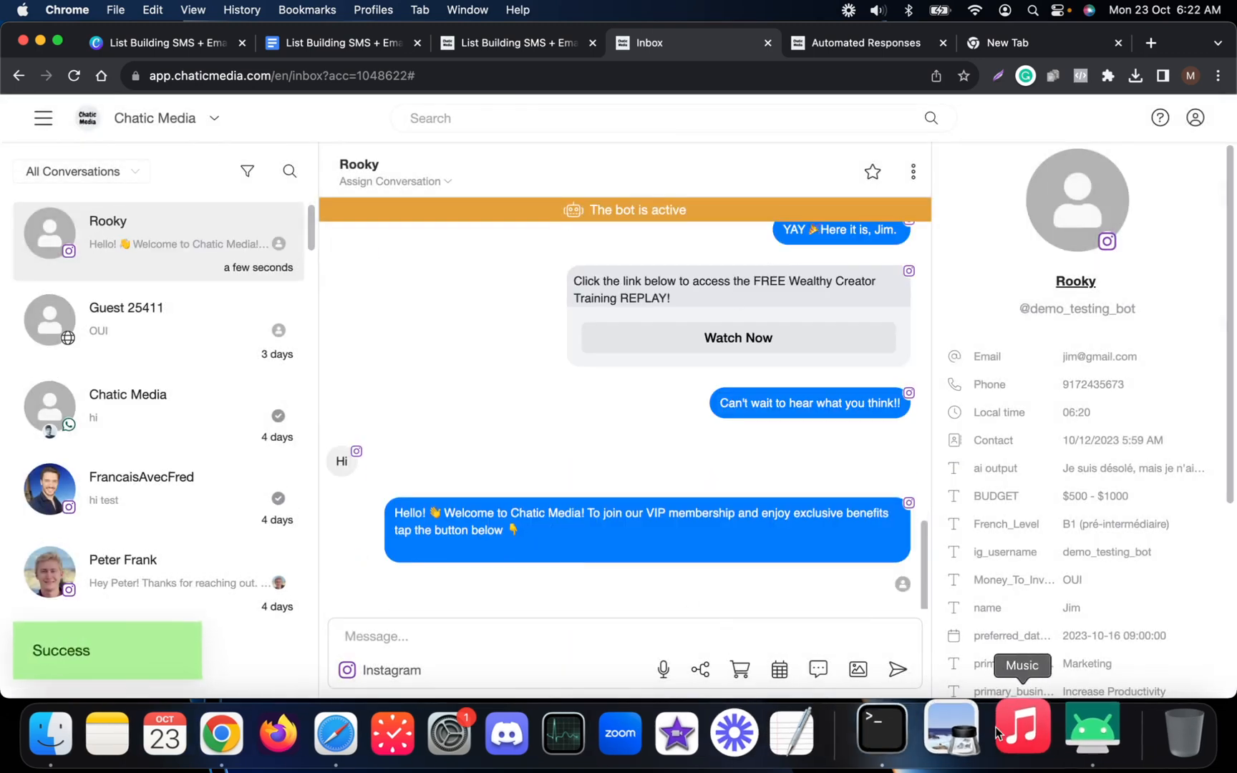
{"action": "left_click", "coordinate": [1066, 732]}
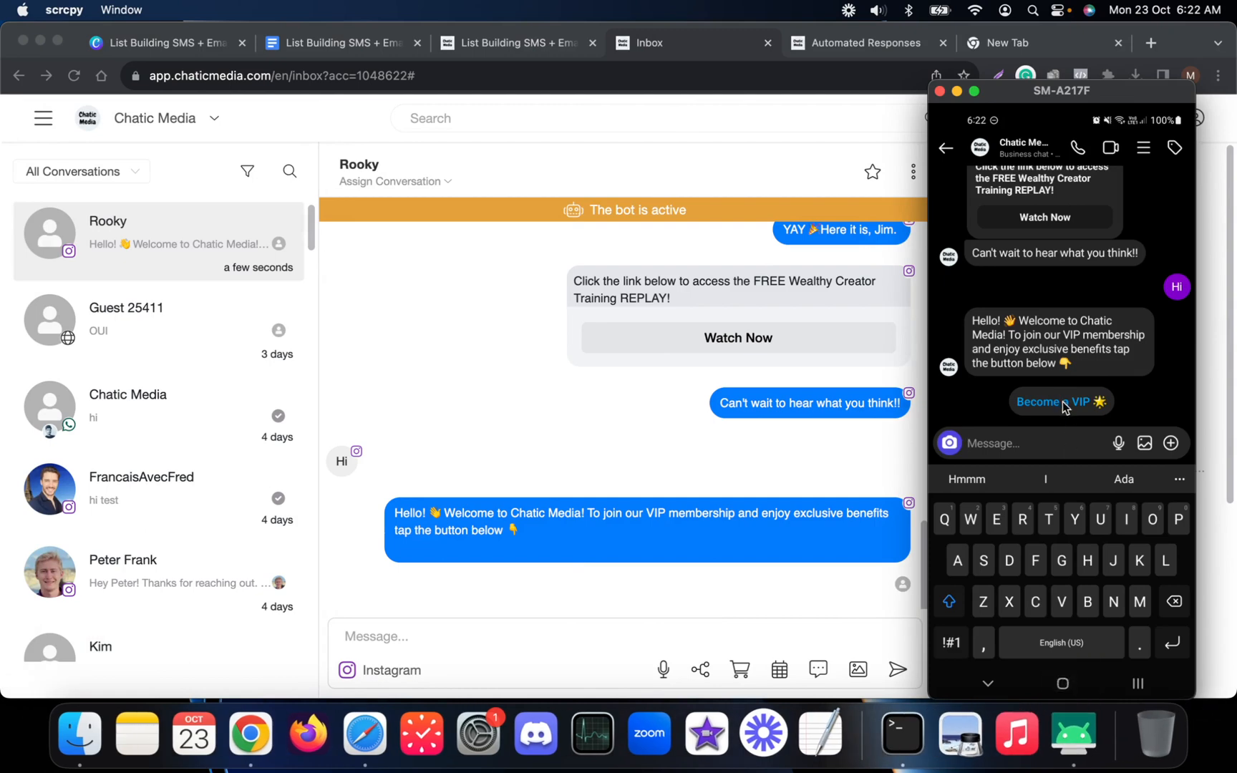
Verify the List keyword's automated response is on, then bring the phone chat's VIP offer forward.
{"action": "left_click", "coordinate": [610, 444]}
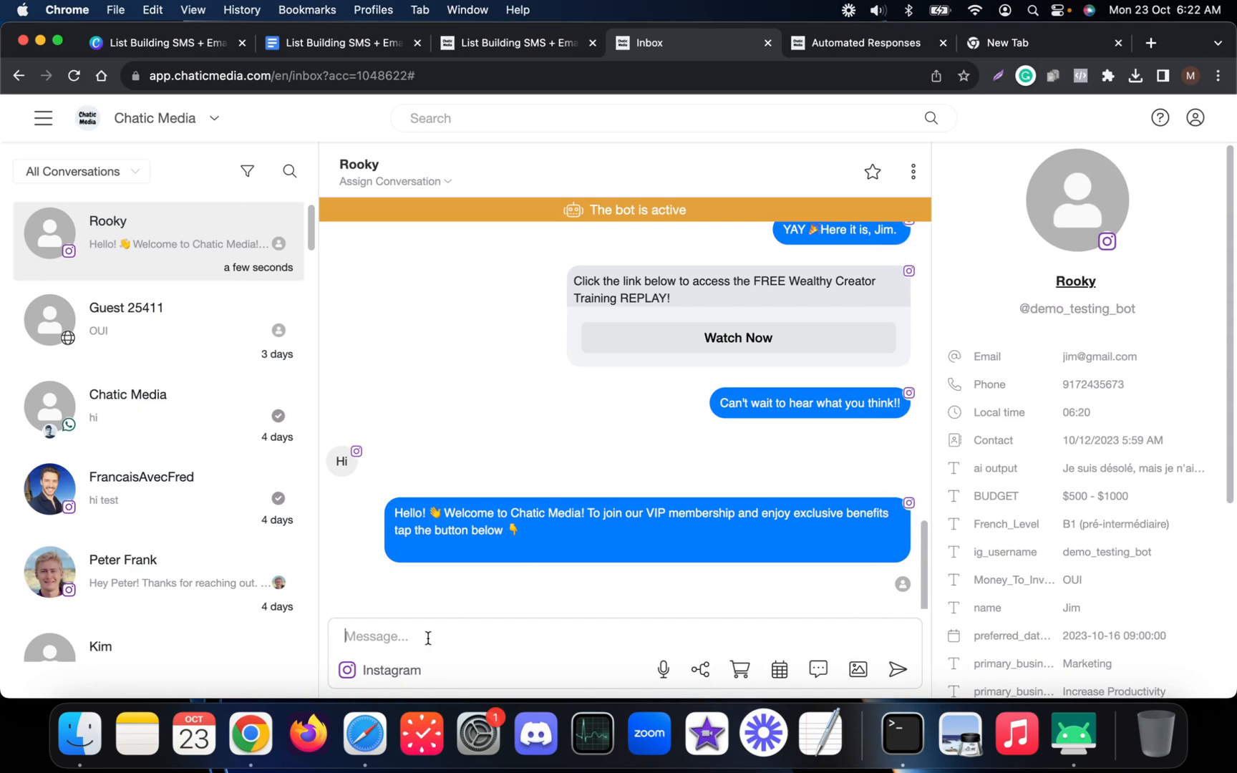
{"action": "left_click", "coordinate": [1068, 740]}
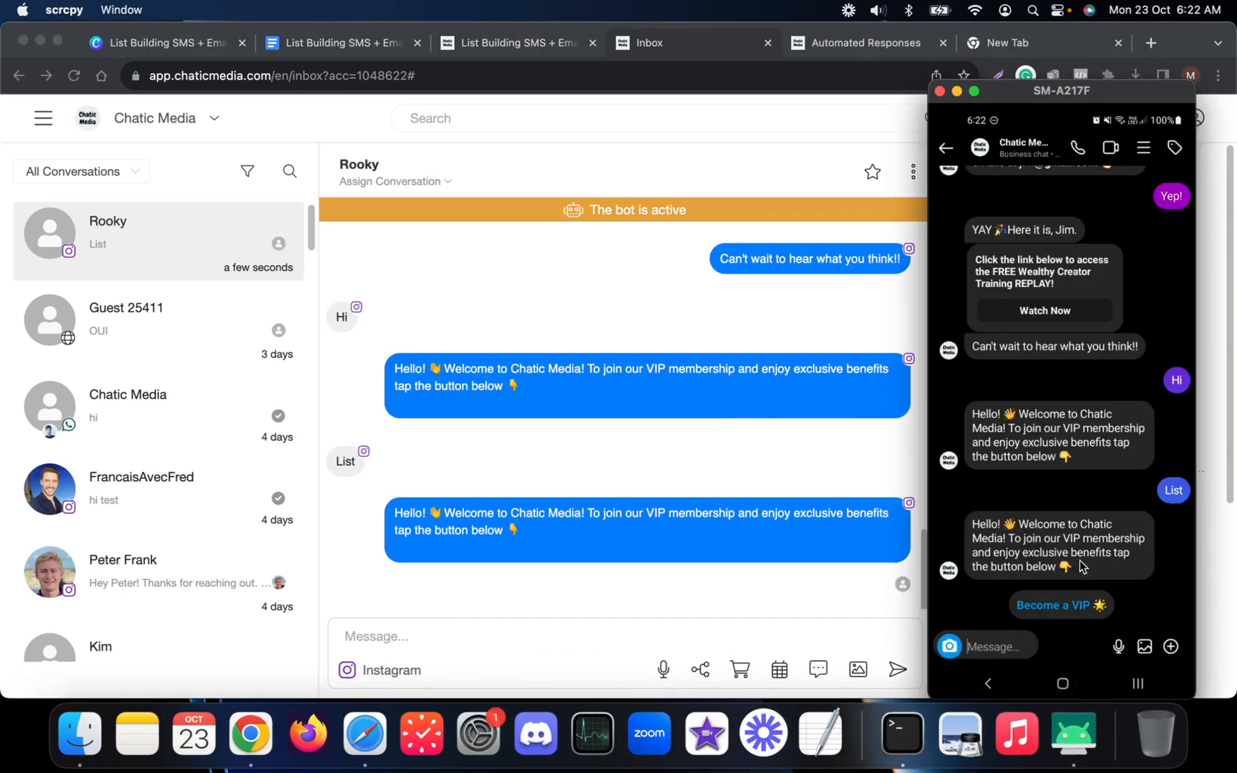
{"action": "left_click", "coordinate": [853, 45]}
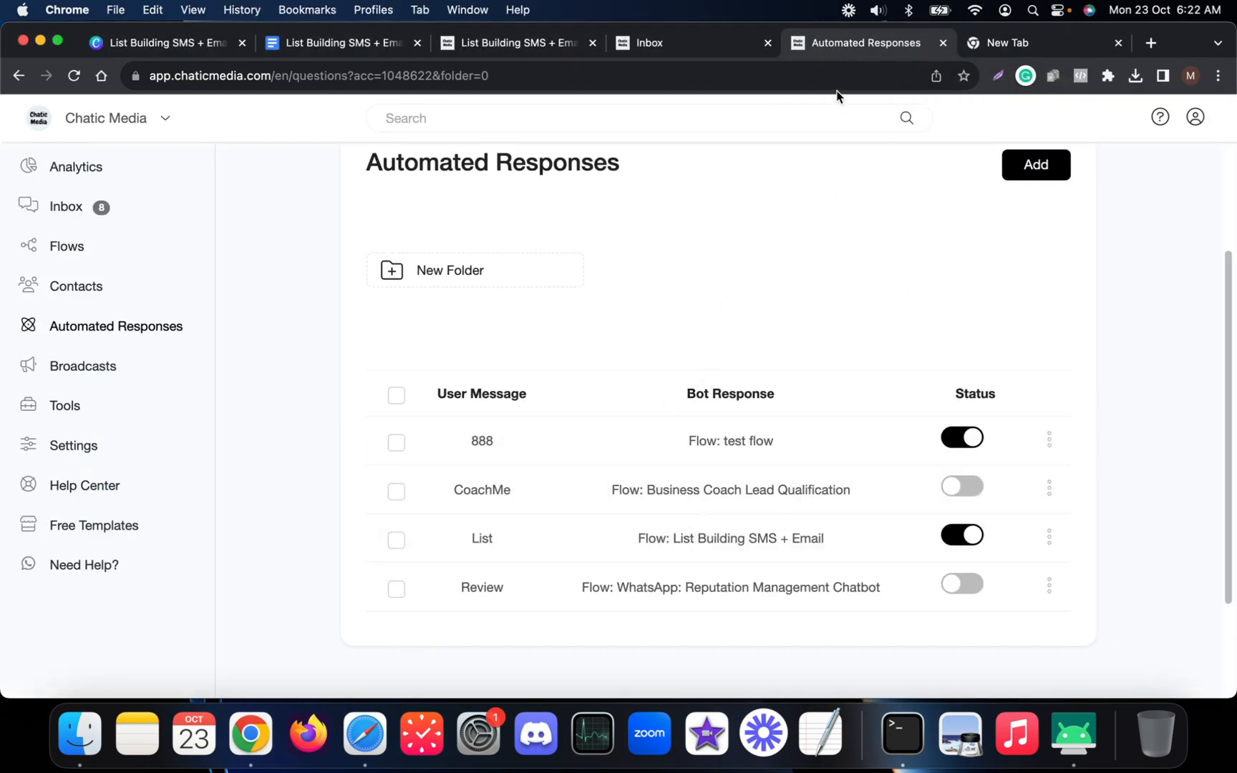
{"action": "left_click", "coordinate": [722, 34]}
{"action": "left_click", "coordinate": [1074, 734]}
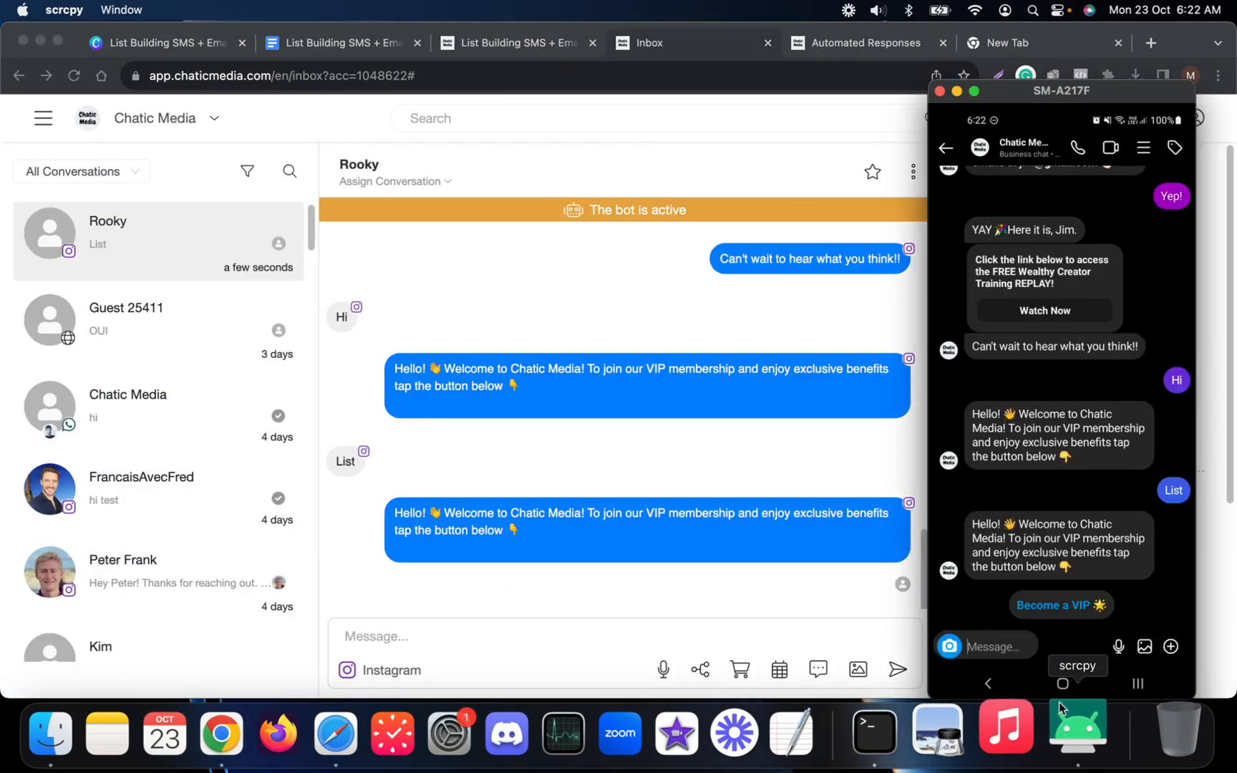
{"action": "left_click_drag", "start_coordinate": [1057, 98], "coordinate": [1075, 93]}
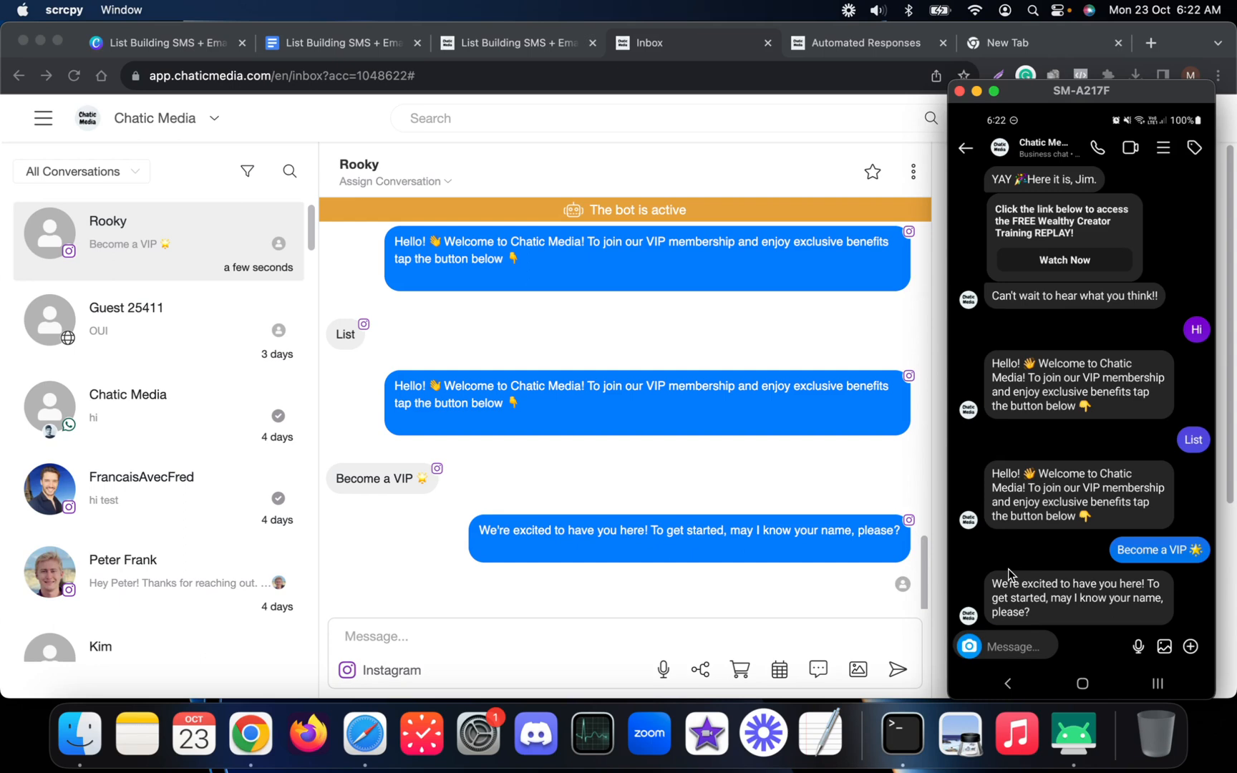
Reply to the bot with the contact's name, e-mail address and phone number, sending each separately.
{"action": "type", "text": "Mugunth"}
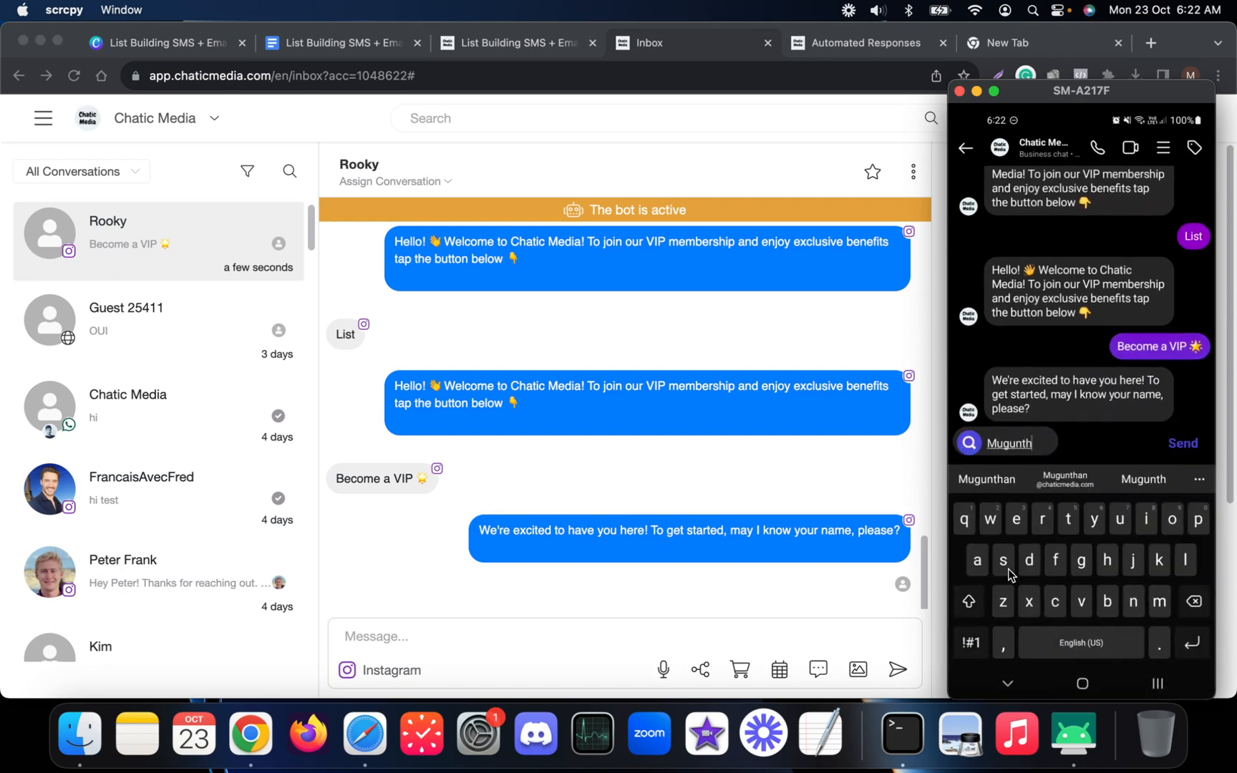
{"action": "key", "text": "Return"}
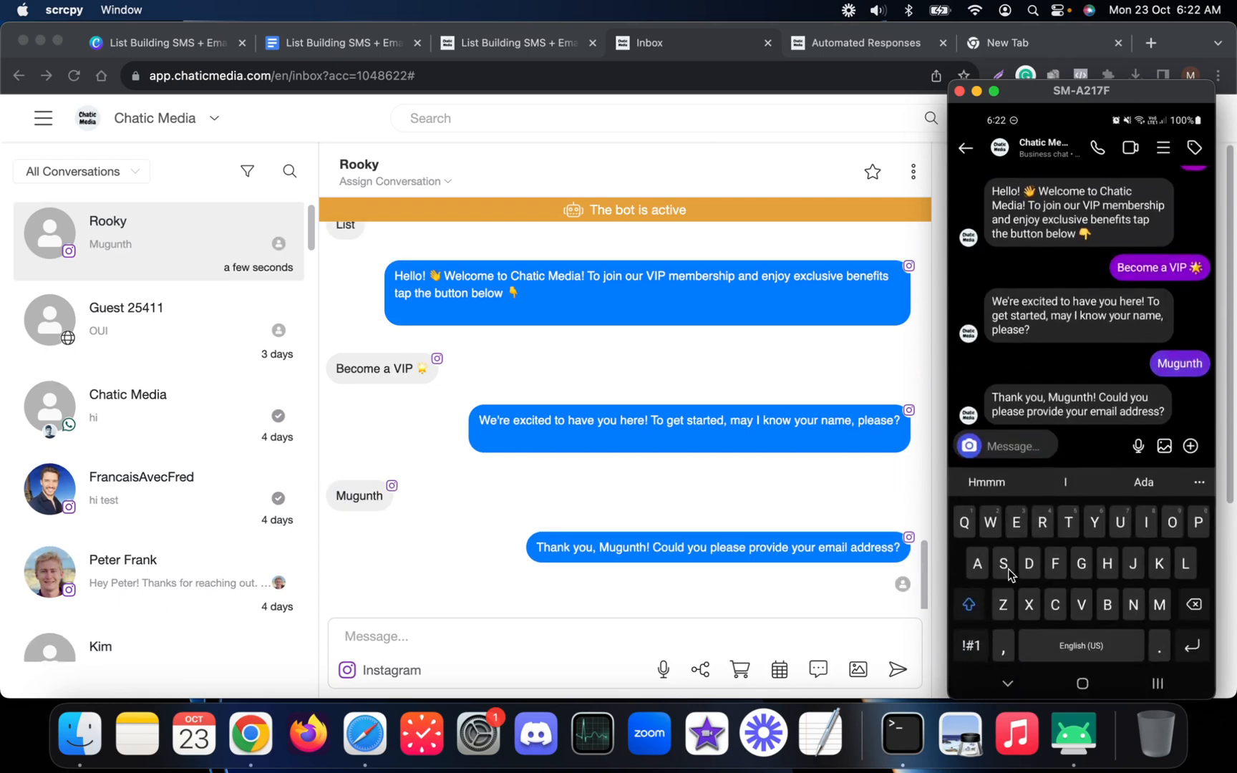
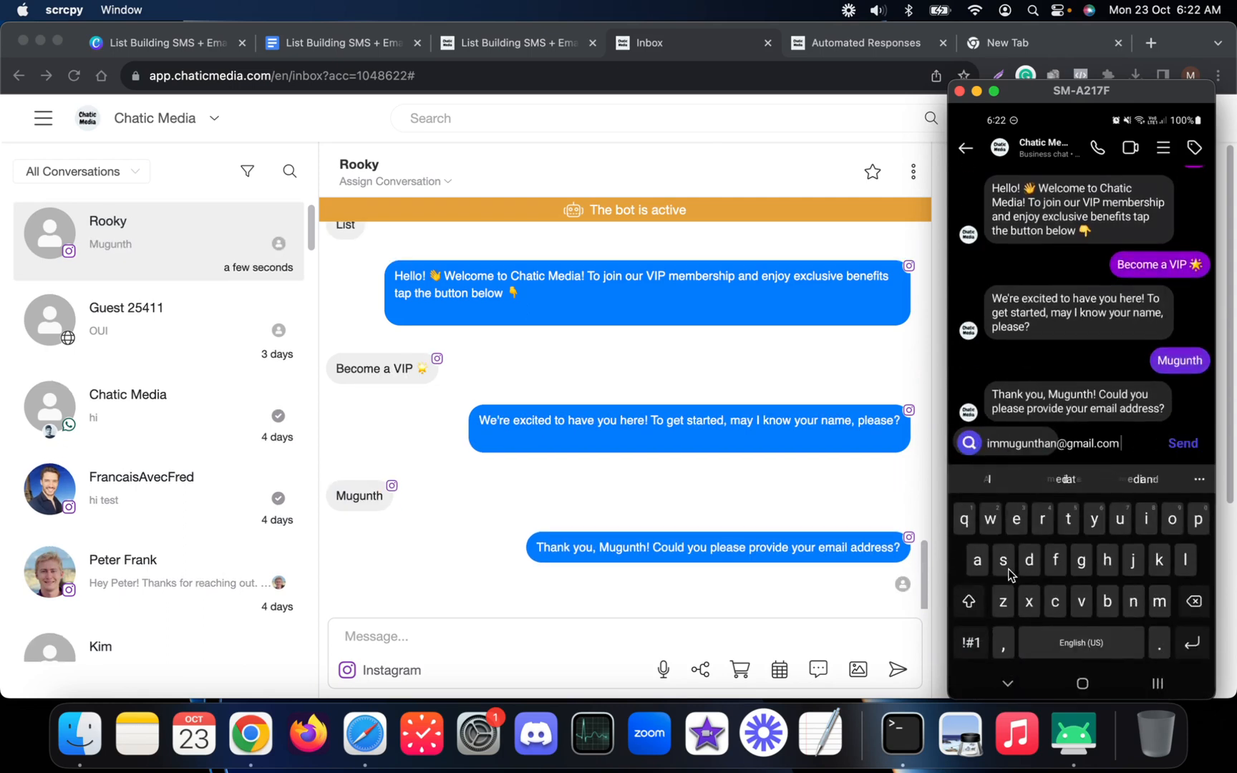
{"action": "key", "text": "Return"}
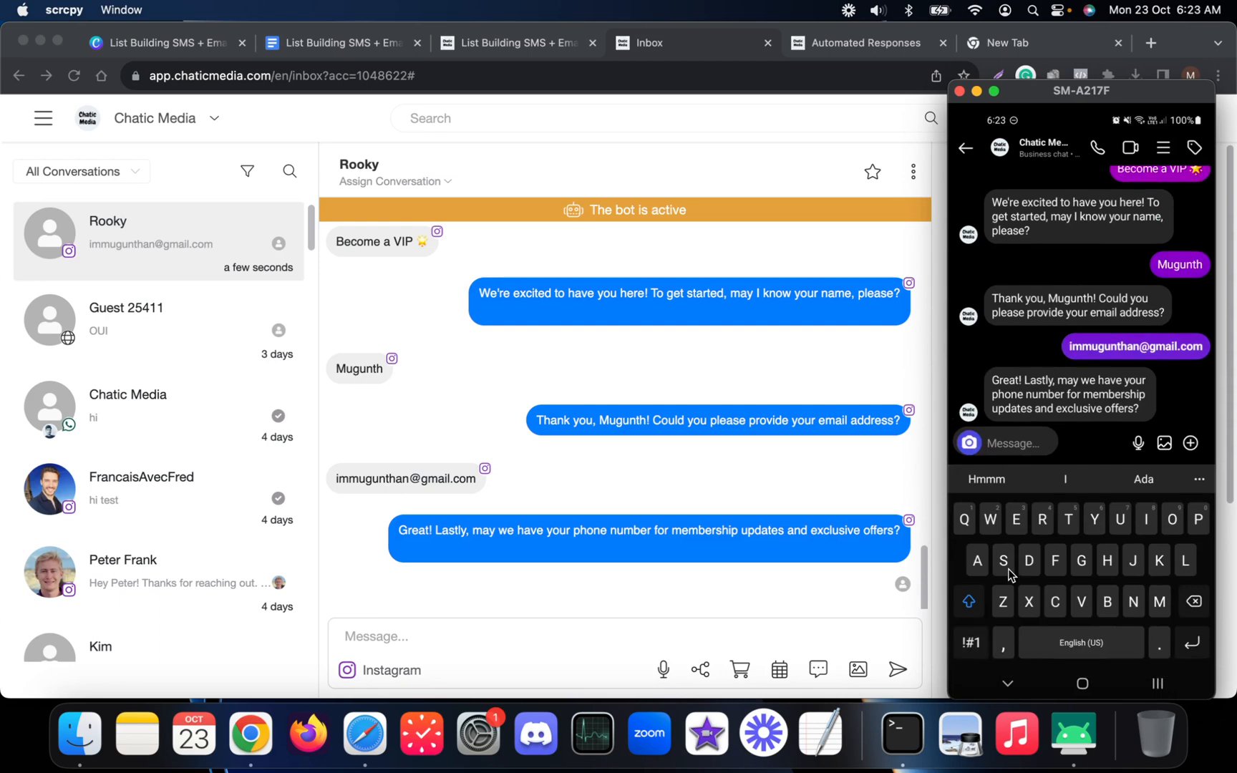
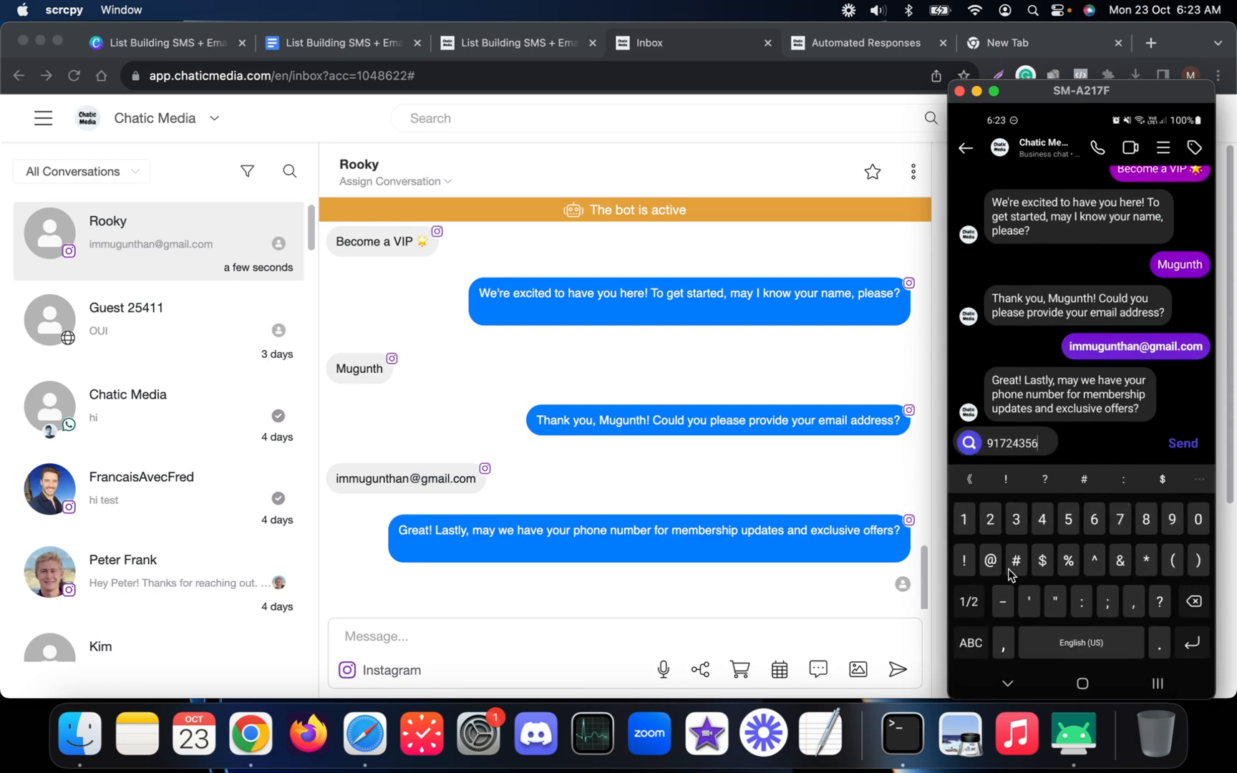
{"action": "key", "text": "Return"}
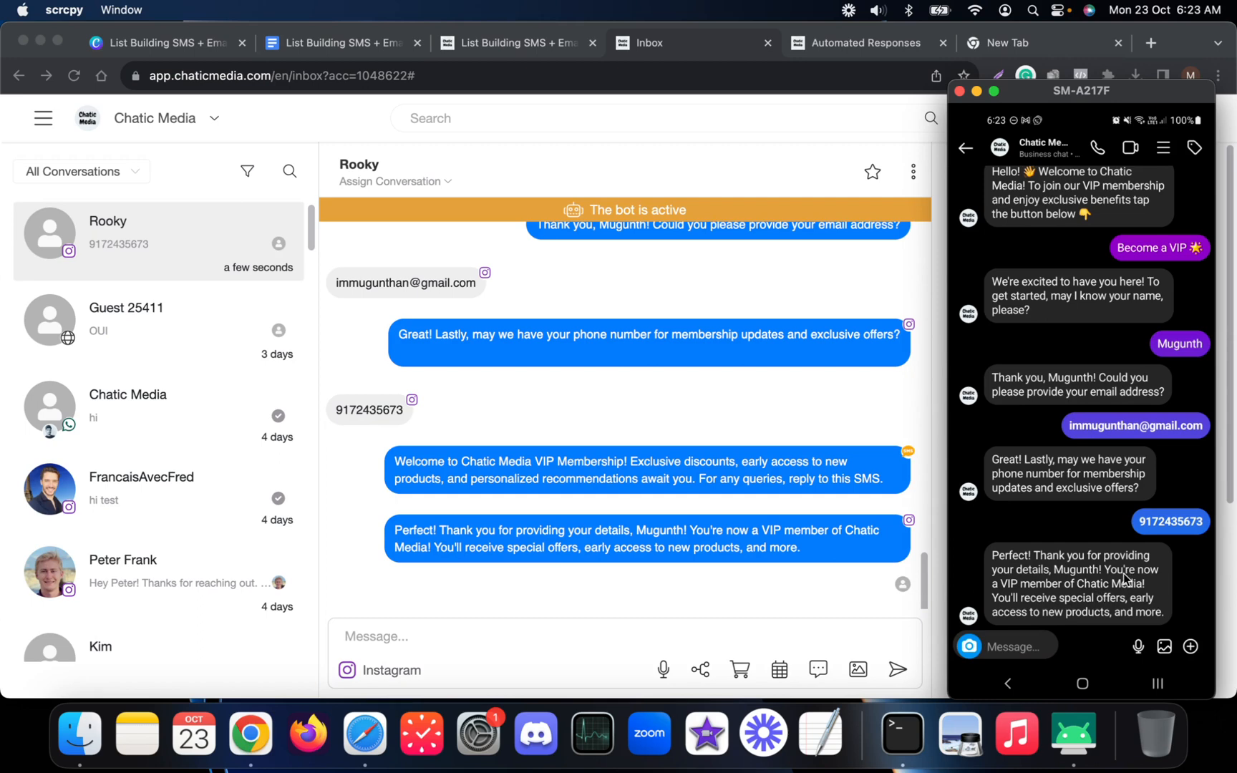
Check the phone for the VIP welcome email and SMS against the inbox contact details.
{"action": "left_click", "coordinate": [828, 419]}
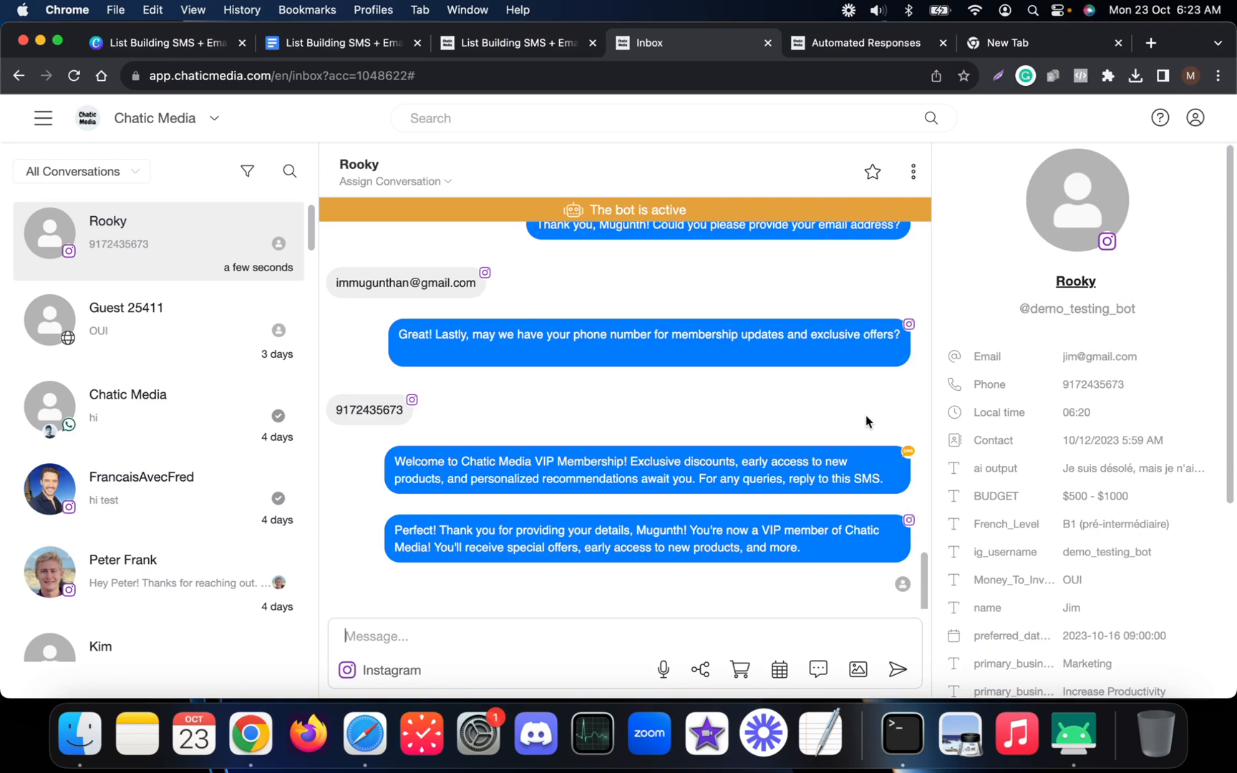
{"action": "left_click", "coordinate": [1071, 733]}
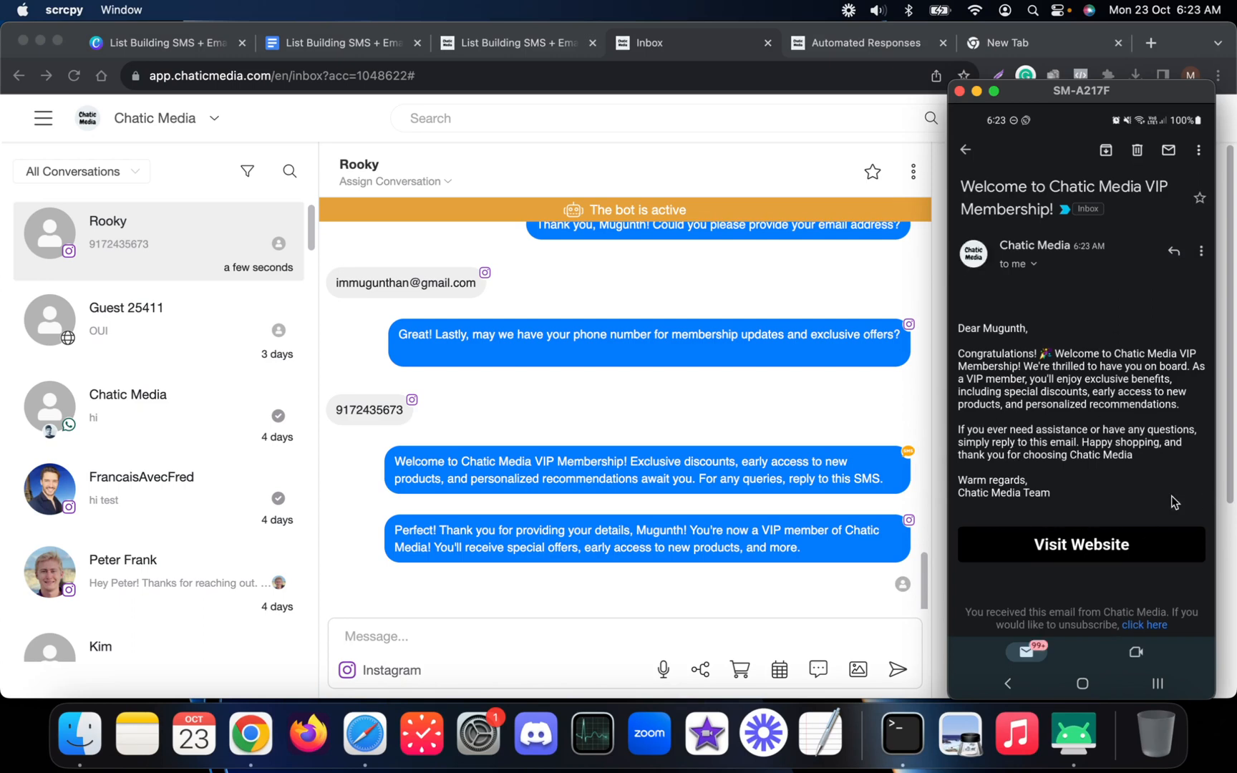
{"action": "left_click", "coordinate": [775, 405]}
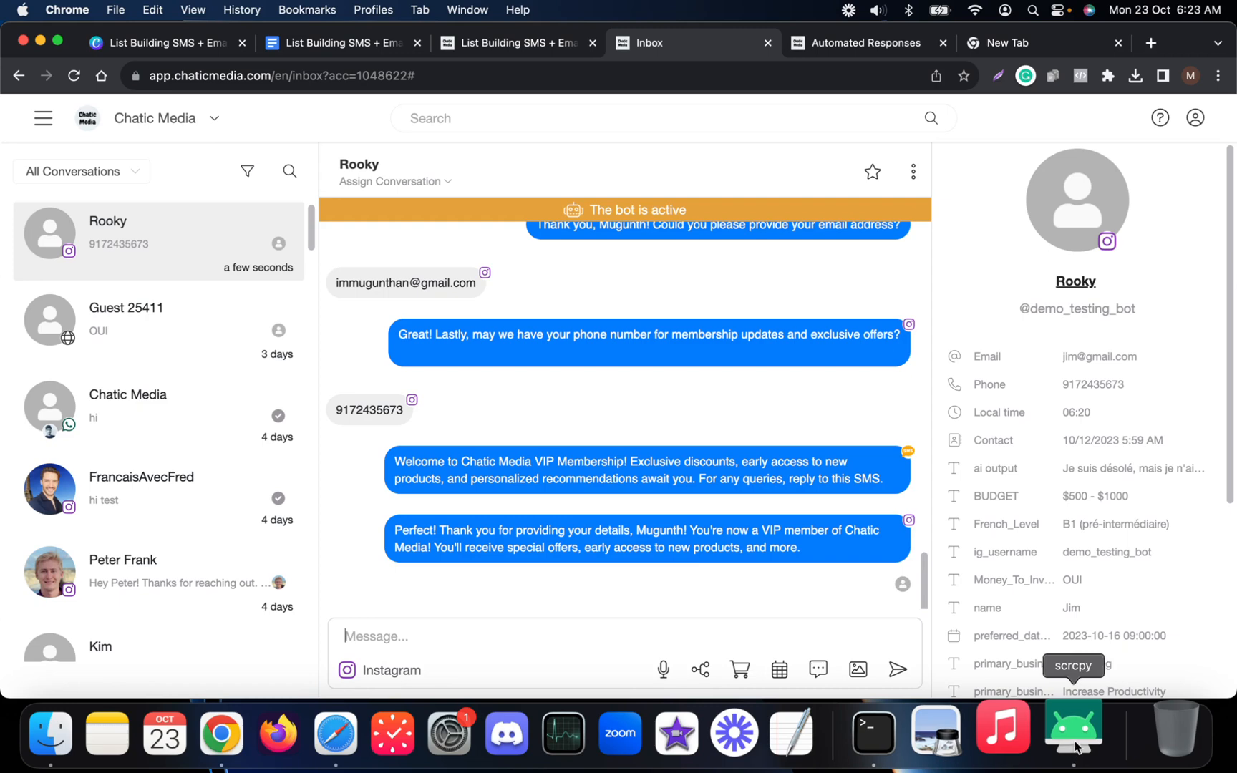
{"action": "left_click", "coordinate": [1072, 752]}
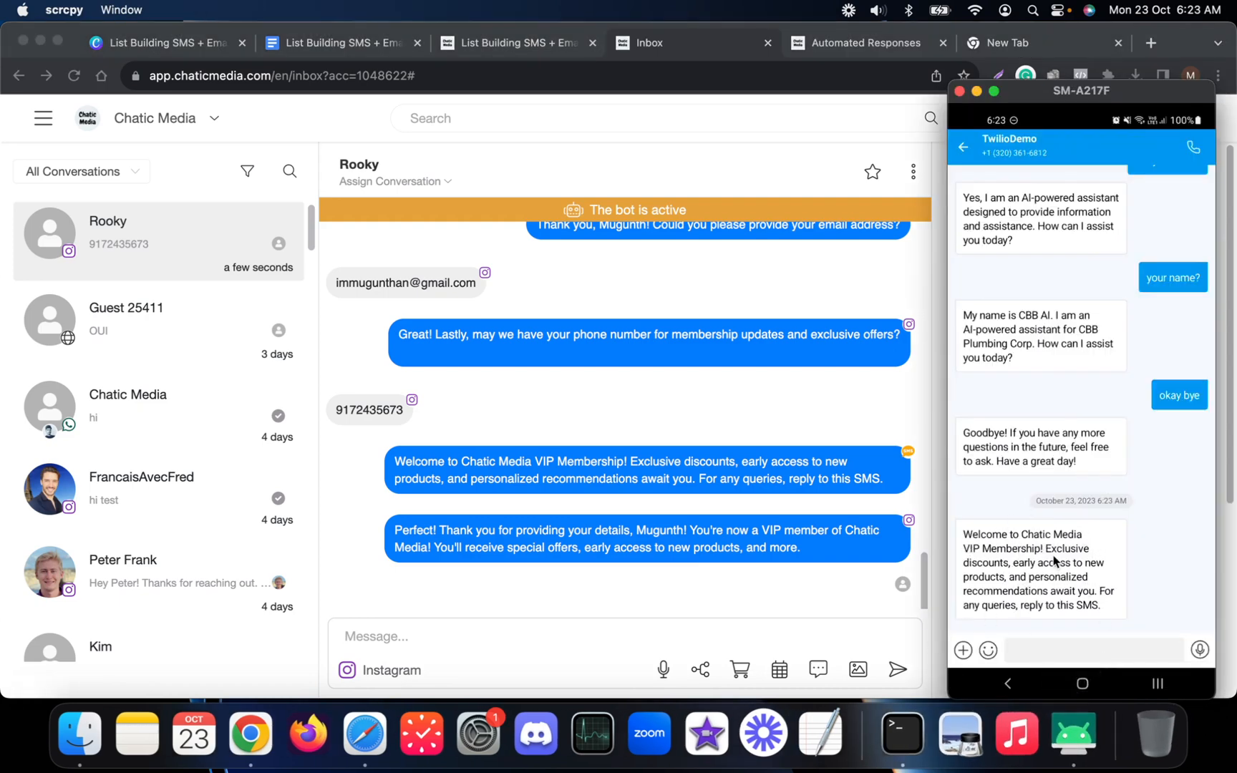
Select the welcome SMS text in the inbox conversation and reopen the List Building SMS + Email flow.
{"action": "left_click", "coordinate": [836, 419]}
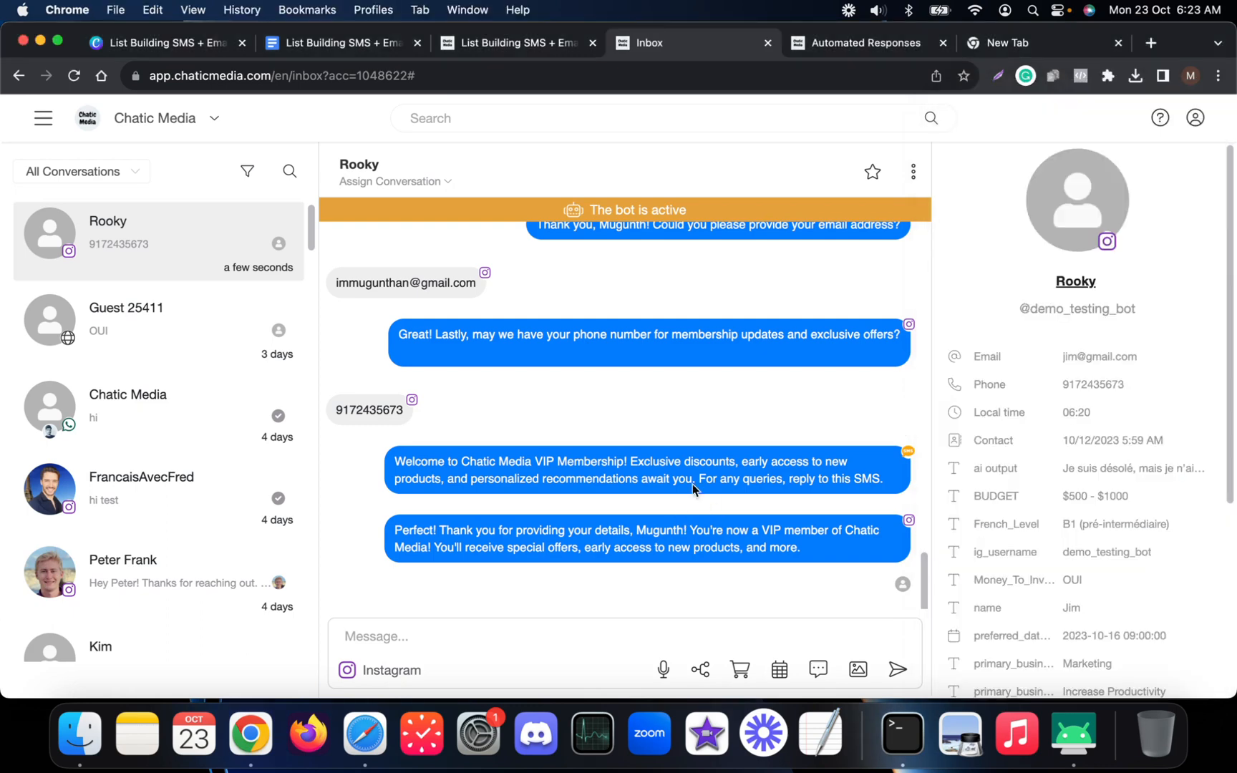
{"action": "left_click_drag", "start_coordinate": [397, 458], "coordinate": [850, 480]}
{"action": "left_click", "coordinate": [546, 48]}
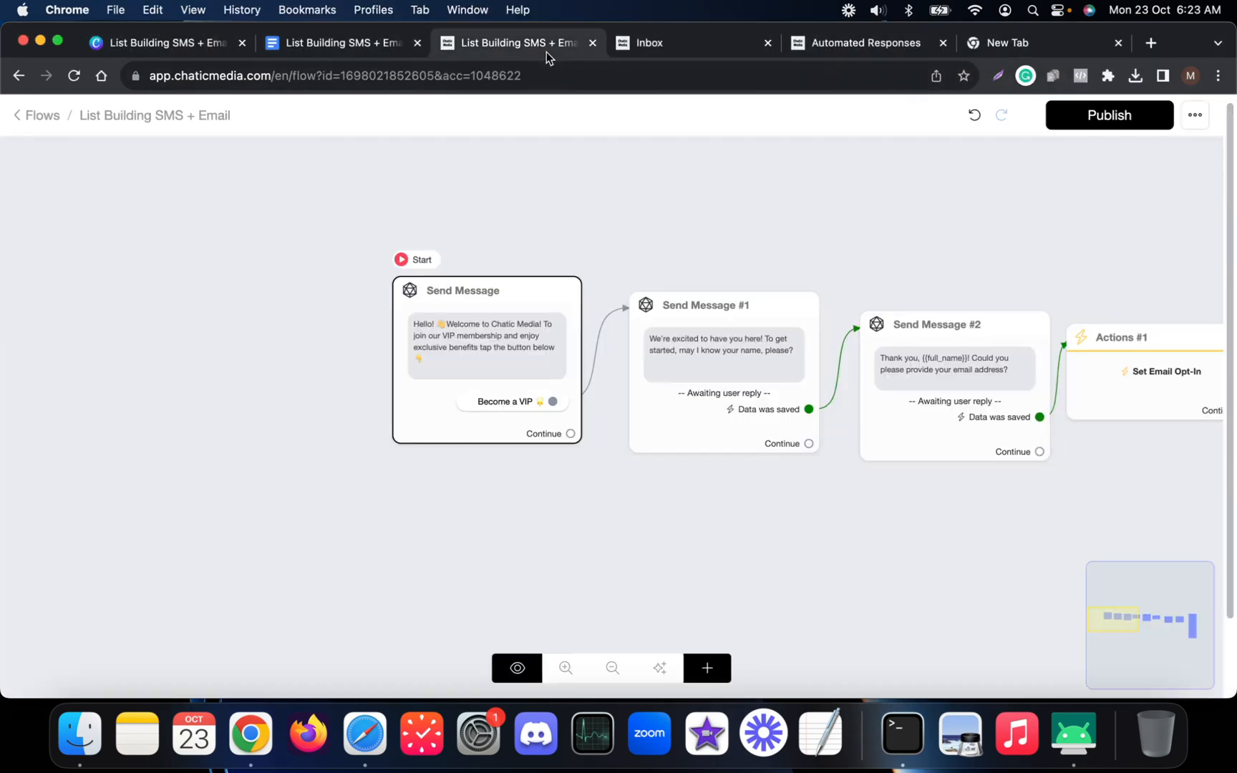
Compare the flow's Send Message #5 and Send Email steps with the phone's SMS, then return to Canva.
{"action": "scroll", "coordinate": [892, 350], "scroll_direction": "down", "scroll_amount": 5}
{"action": "scroll", "coordinate": [937, 436], "scroll_direction": "up", "scroll_amount": 5}
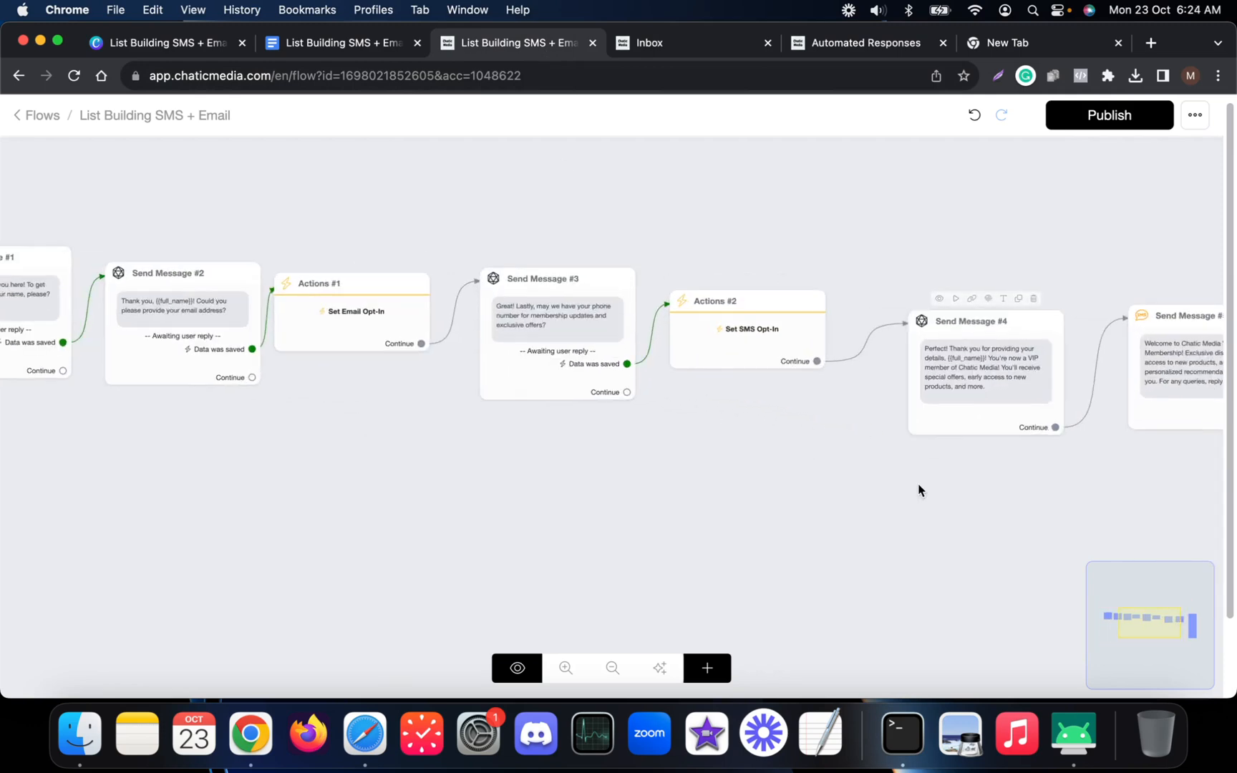
{"action": "left_click_drag", "start_coordinate": [919, 491], "coordinate": [332, 510]}
{"action": "scroll", "coordinate": [693, 381], "scroll_direction": "up", "scroll_amount": 5}
{"action": "left_click", "coordinate": [1074, 732]}
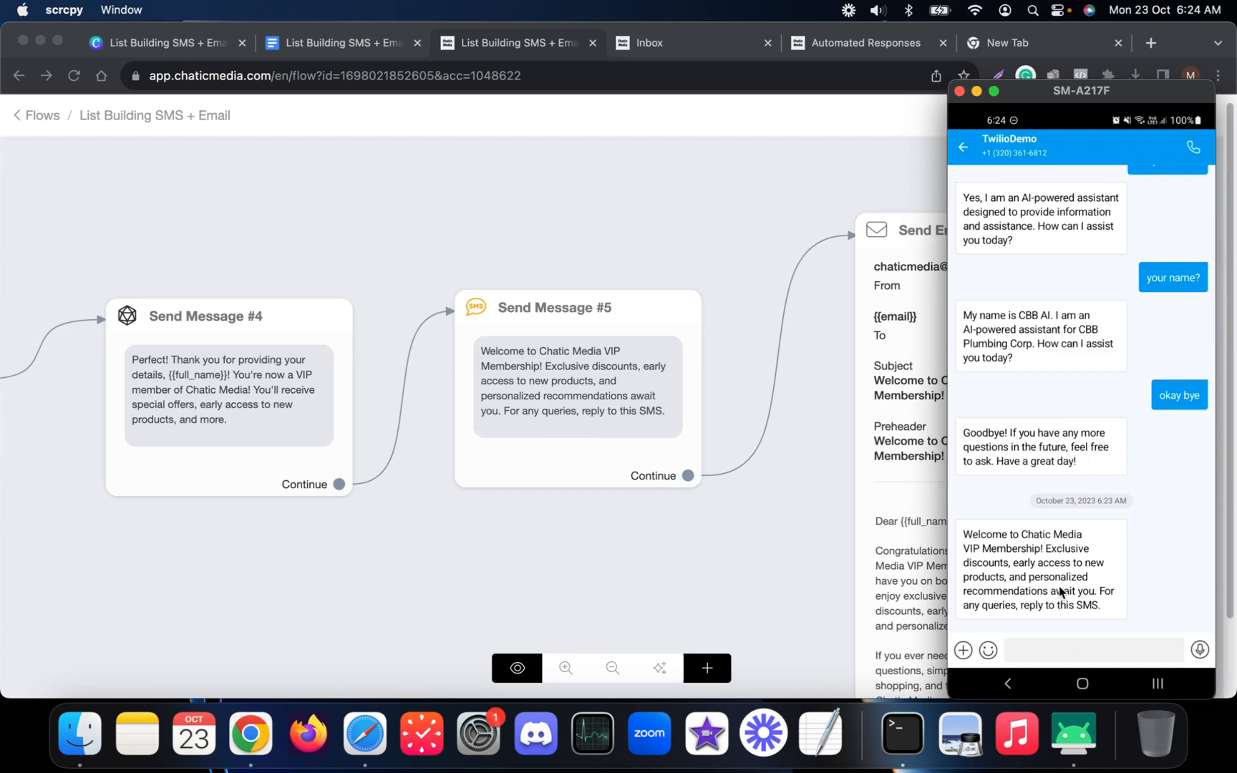
{"action": "left_click", "coordinate": [624, 217]}
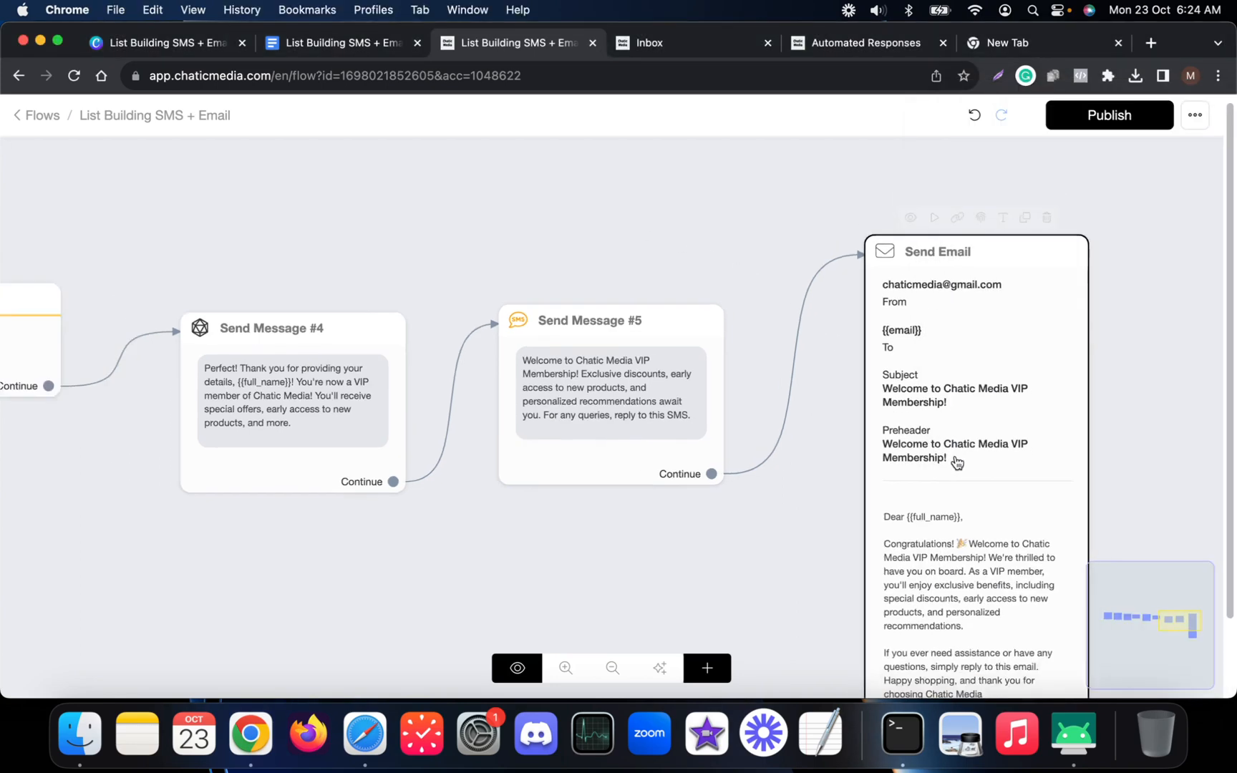
{"action": "left_click", "coordinate": [174, 47]}
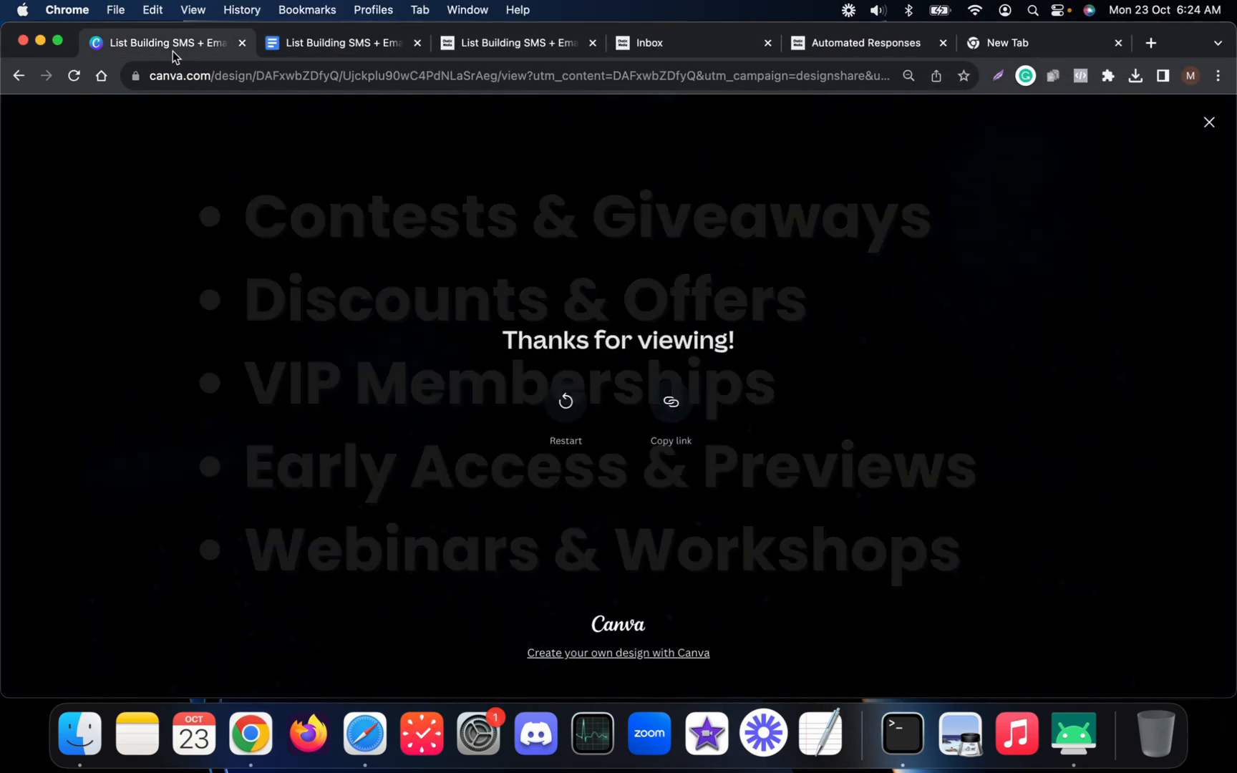
Close the 'Thanks for viewing!' screen and step back to the 'List Building SMS + Email' title slide.
{"action": "left_click", "coordinate": [1209, 122]}
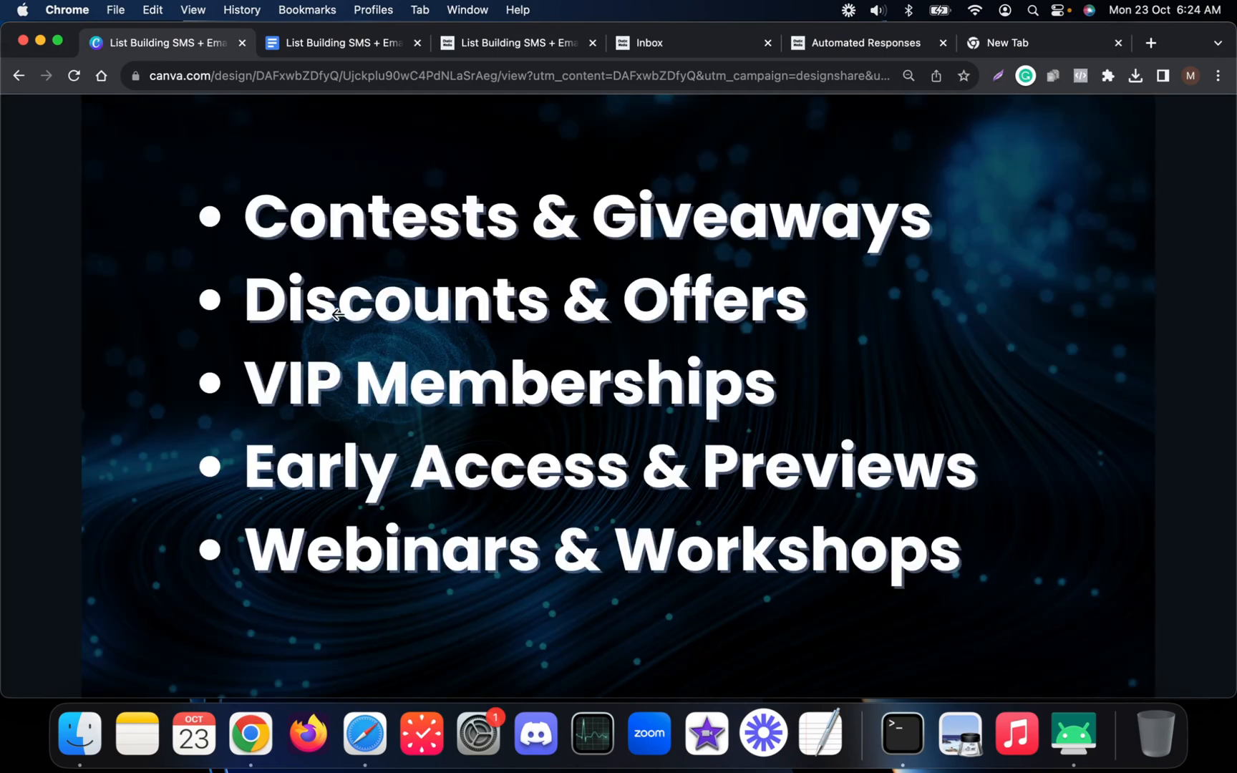
{"action": "left_click", "coordinate": [337, 313]}
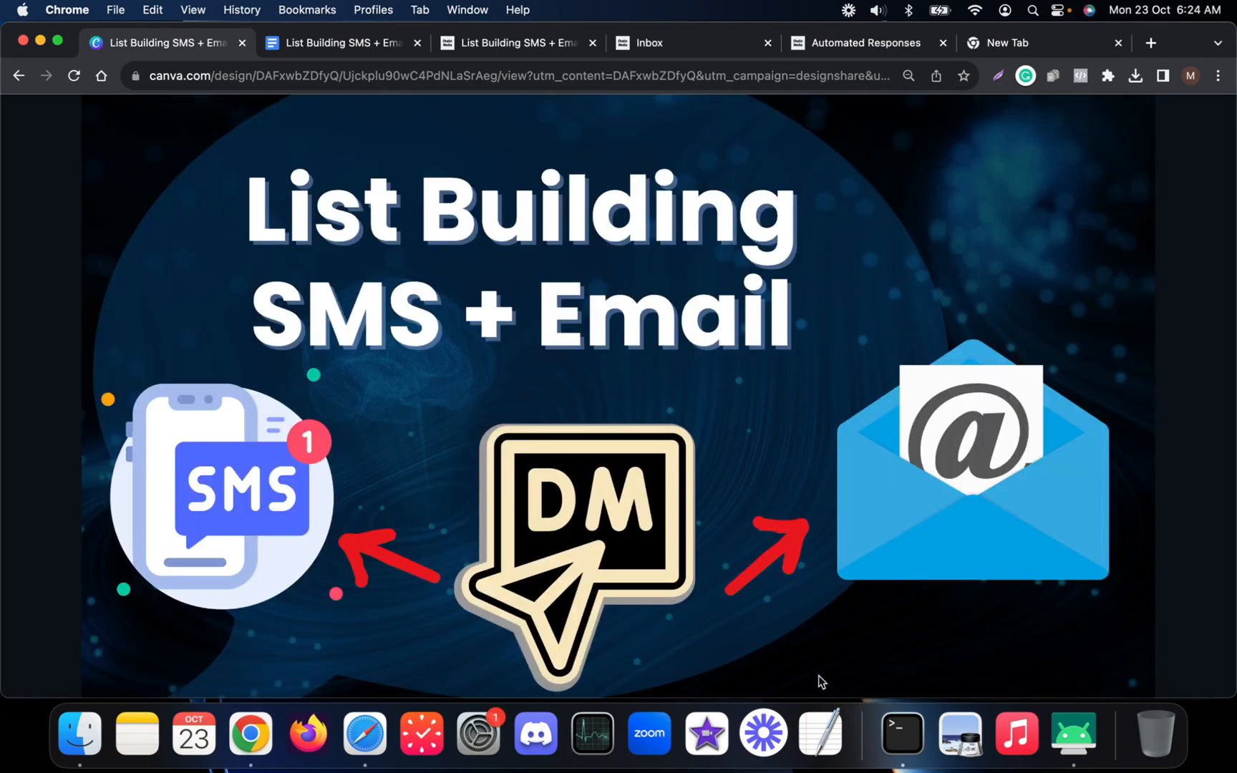
{"action": "left_click", "coordinate": [1074, 734]}
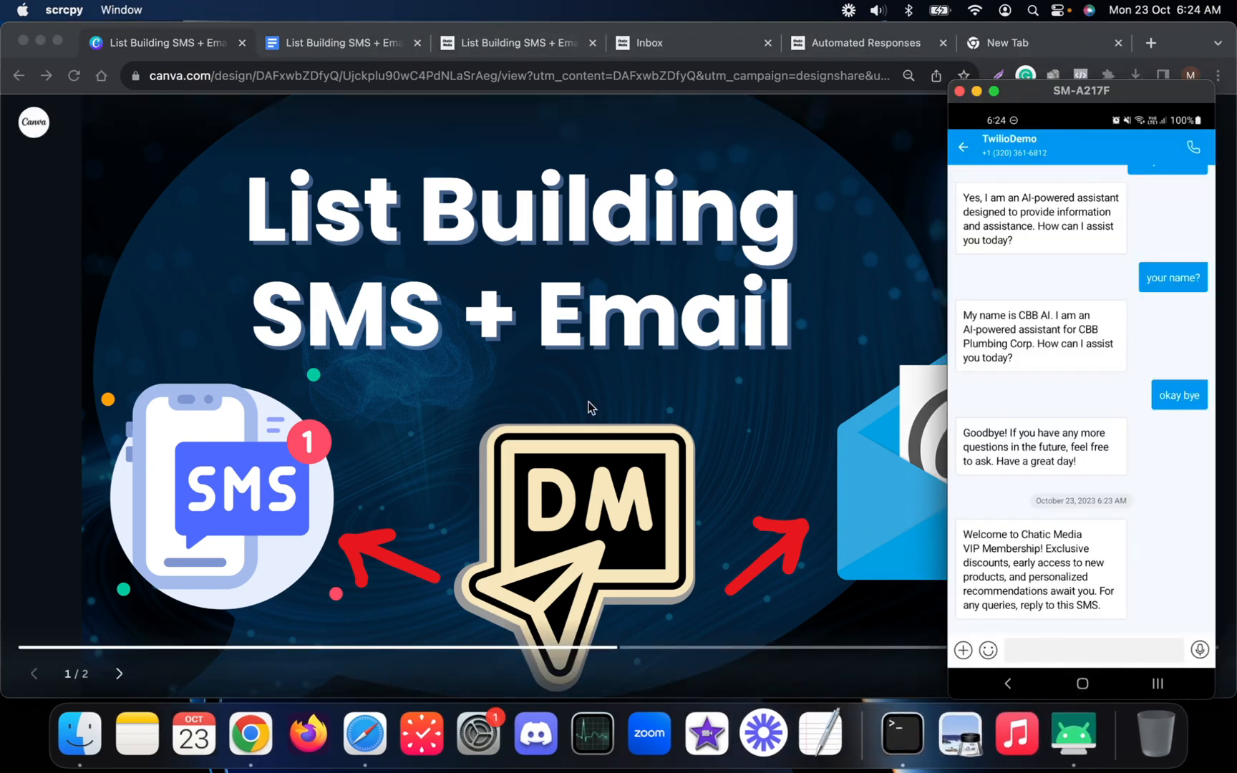
{"action": "left_click", "coordinate": [907, 186]}
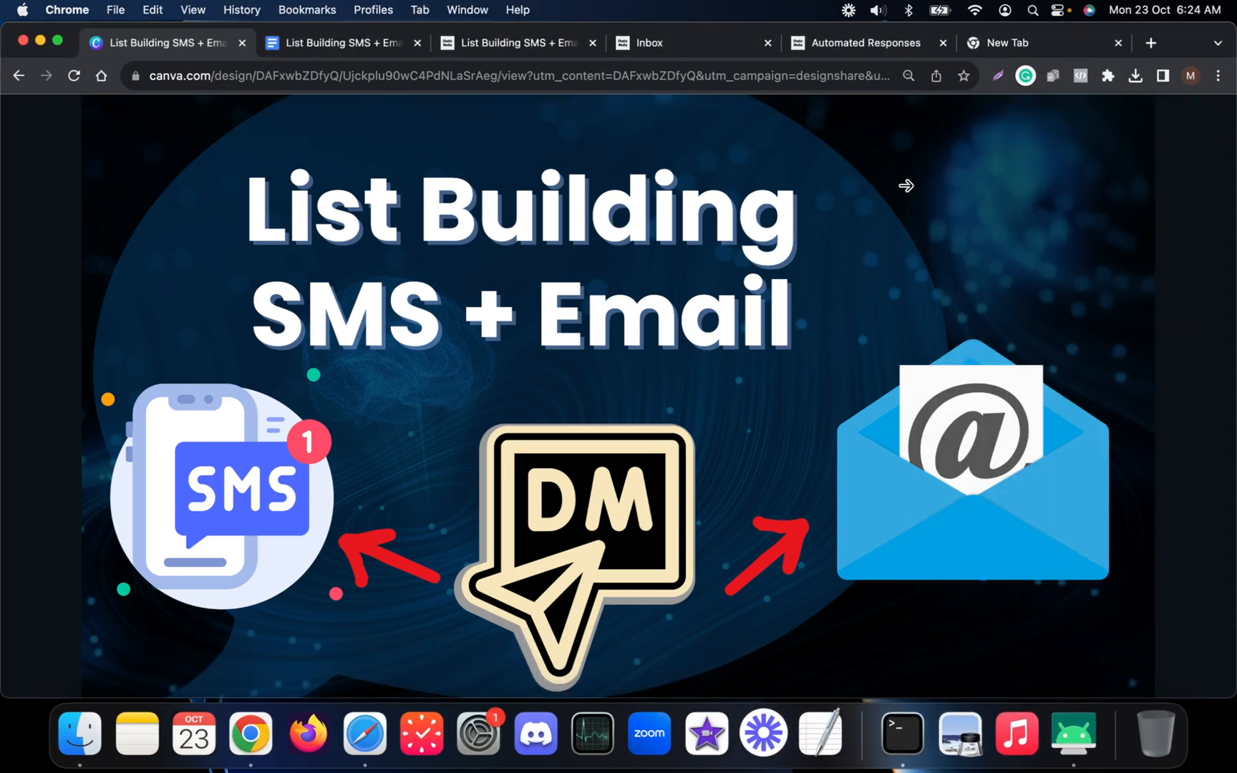